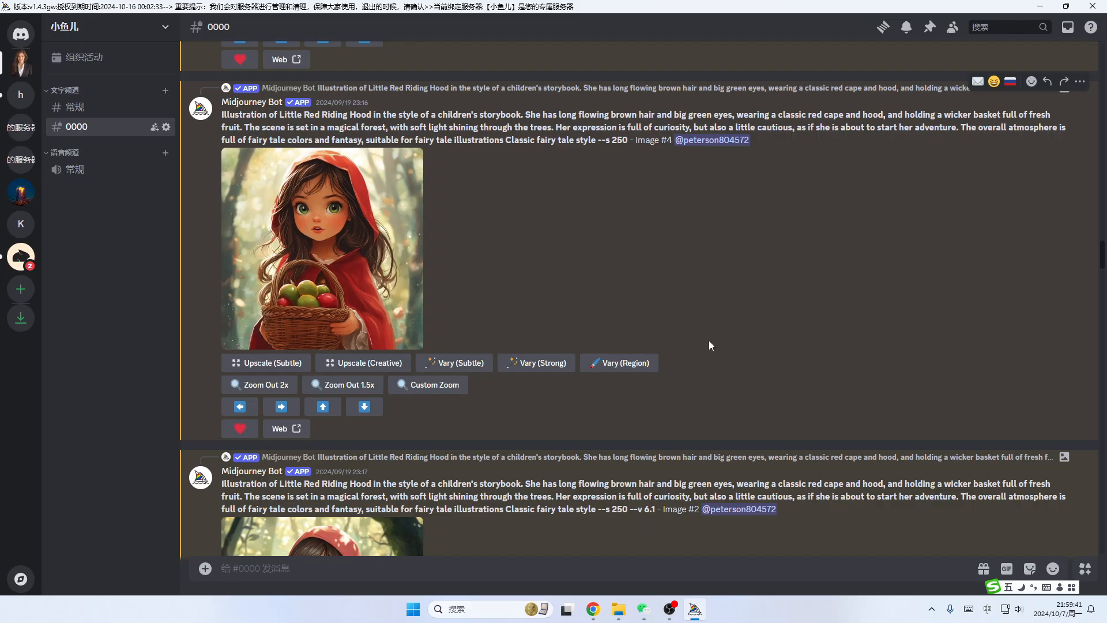
# Step: Scroll up the YouTube AI-tutorial channel's Videos list
pyautogui.scroll(7, 677, 334)
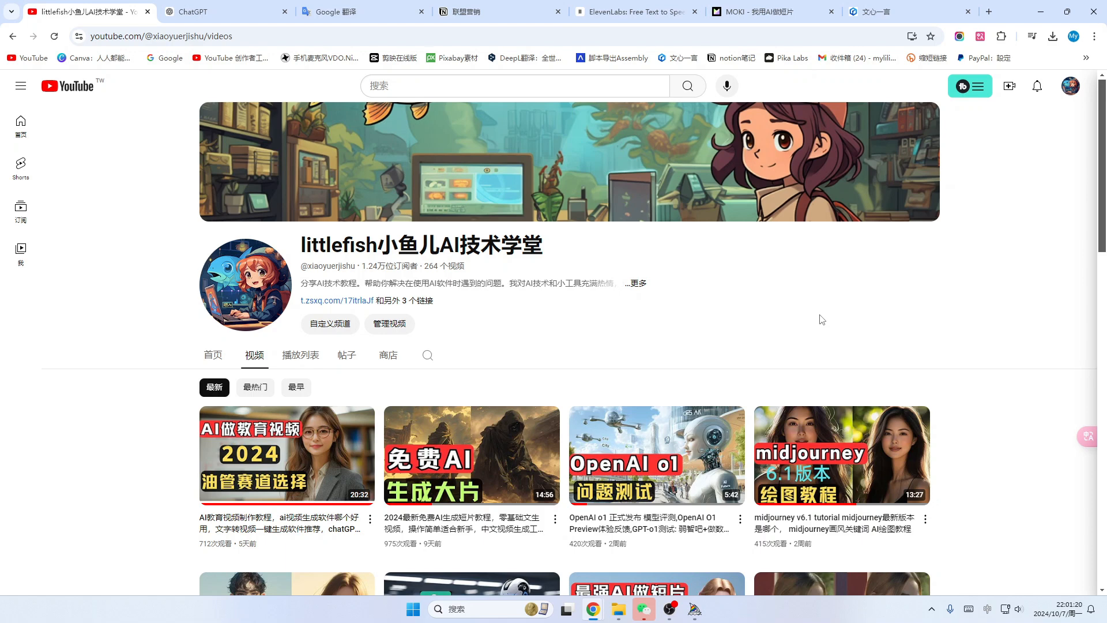
# Step: Switch to the MOKI tab to bring up its home page
pyautogui.hotkey('ctrl', '6')
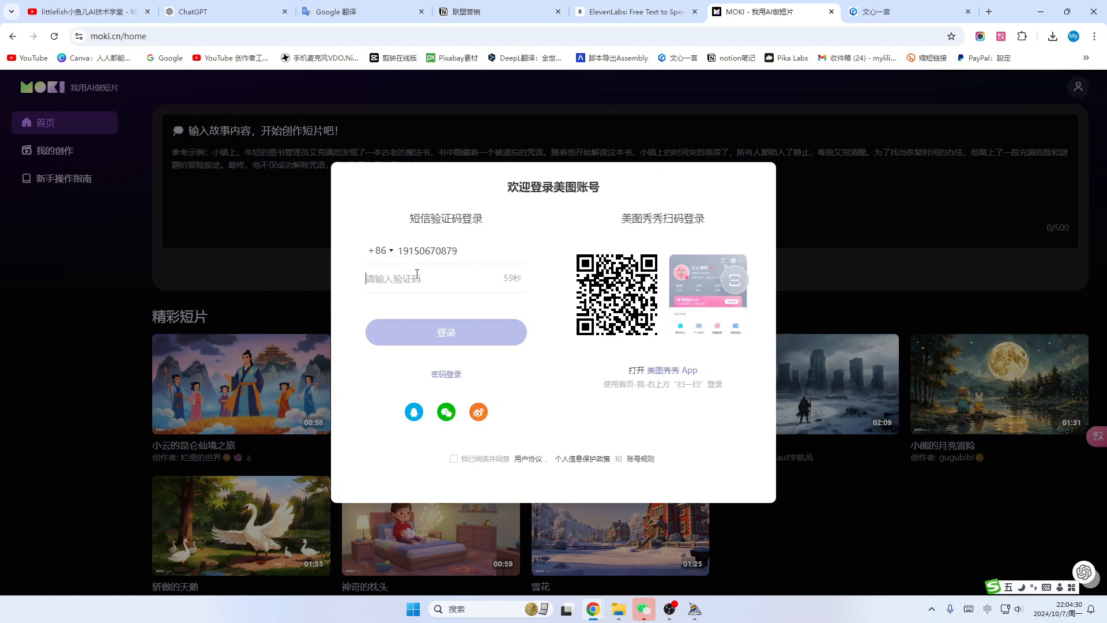
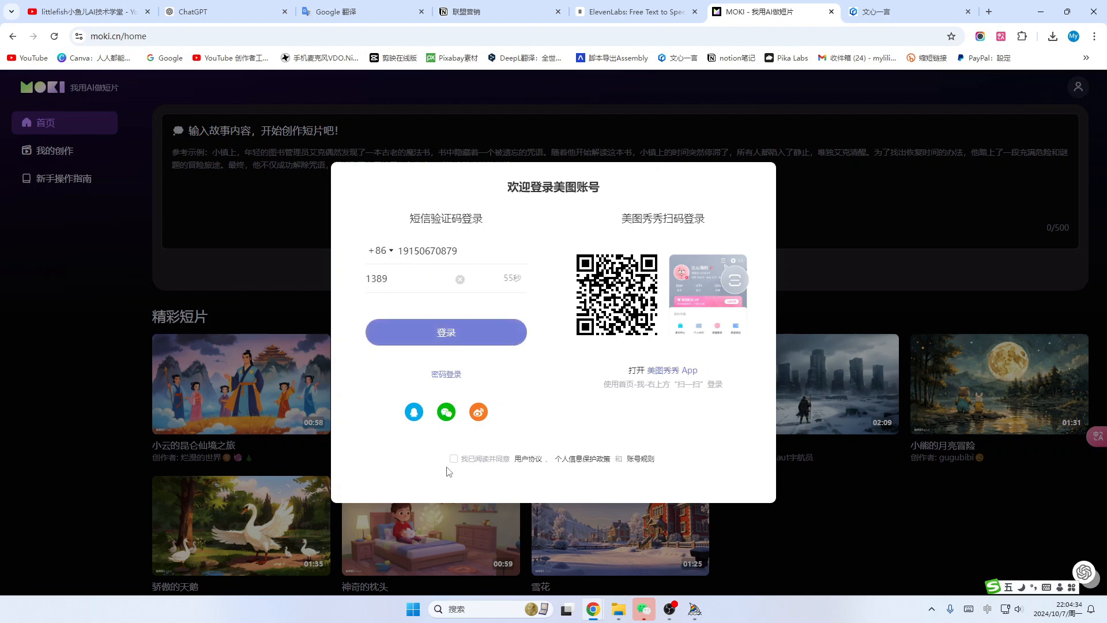
# Step: Enter the SMS verification code, accept the user and privacy terms, and sign in to MOKI
pyautogui.click(455, 459)
pyautogui.click(452, 341)
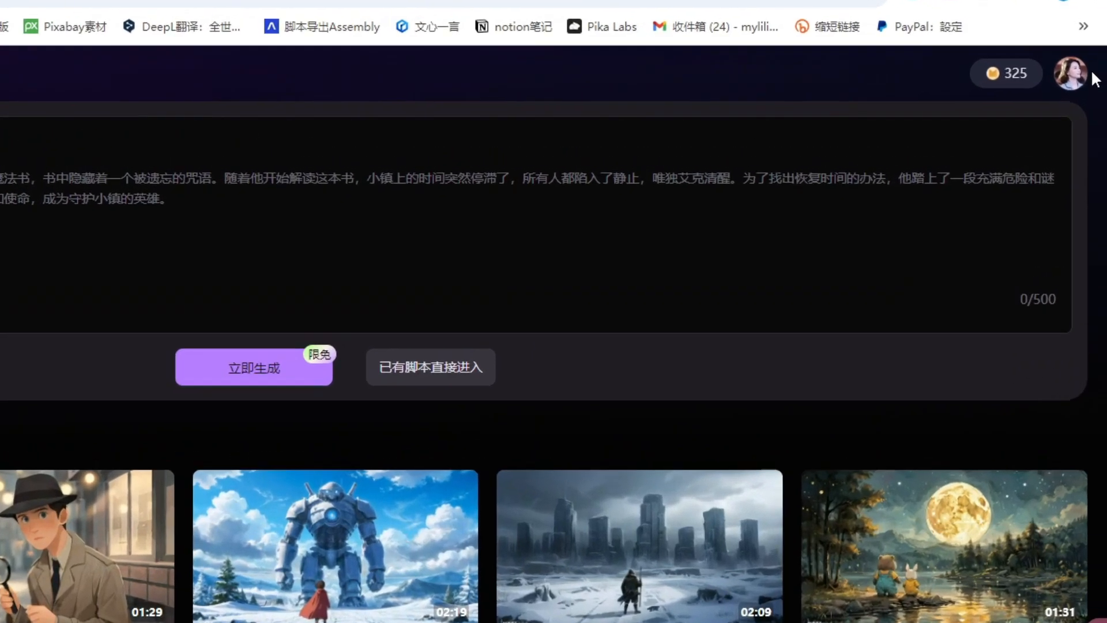
pyautogui.moveTo(1080, 85)
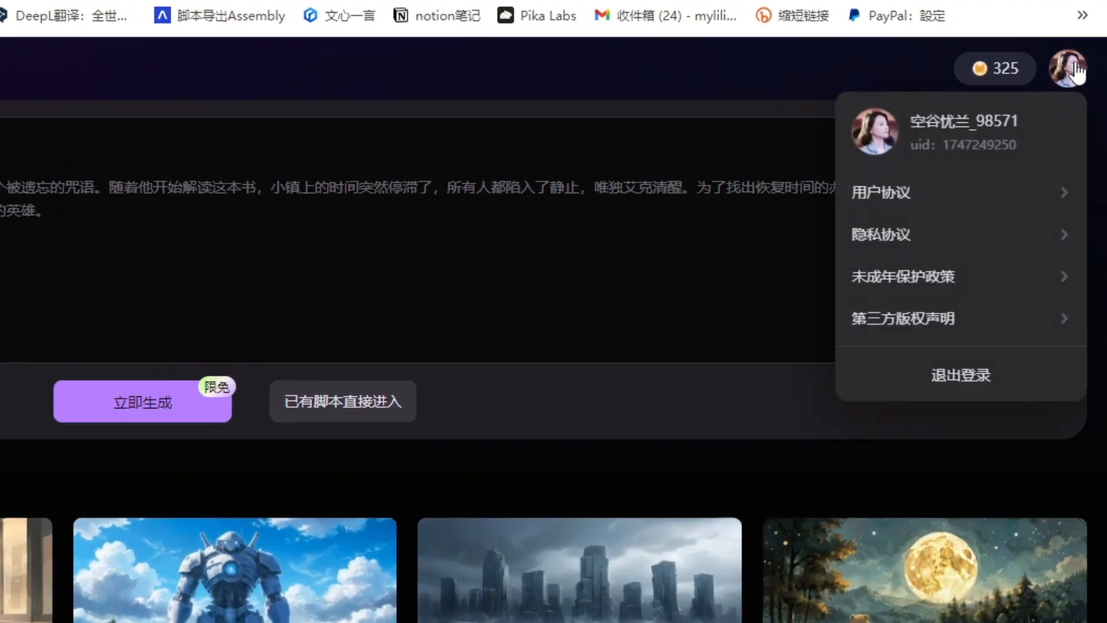
pyautogui.moveTo(991, 80)
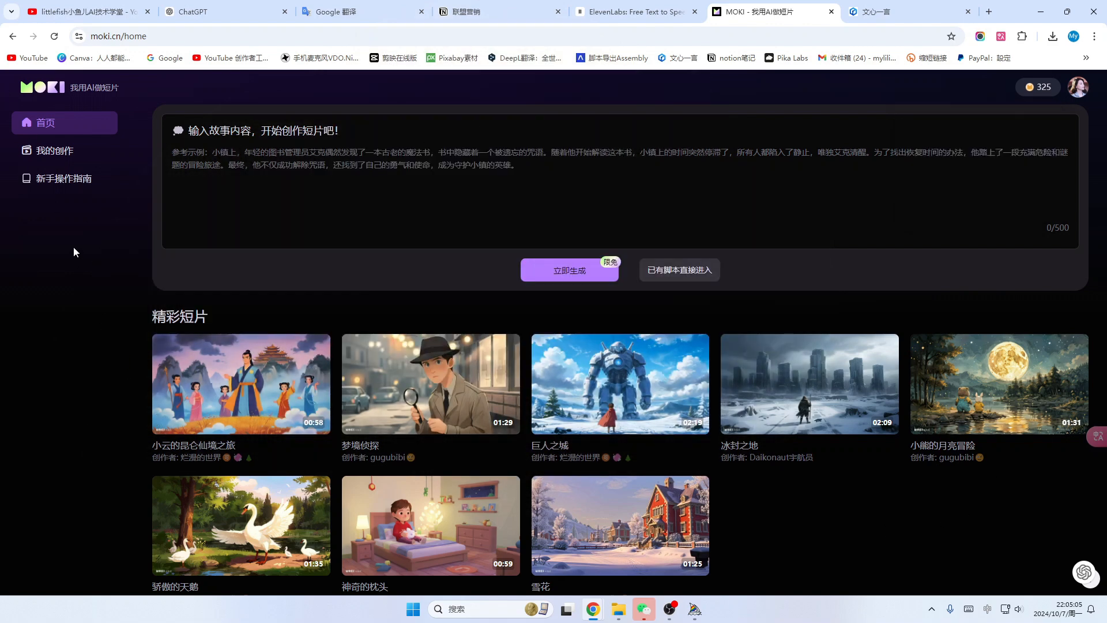
# Step: Look at My Creations and the beginner's guide, then return to the home page's story box
pyautogui.click(43, 157)
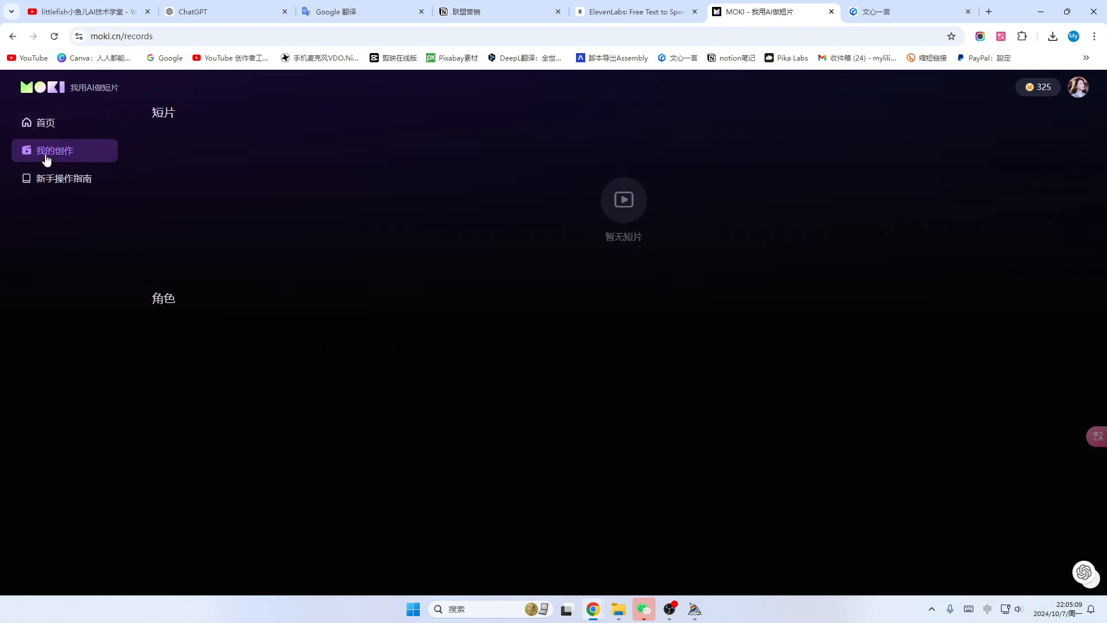
pyautogui.click(40, 179)
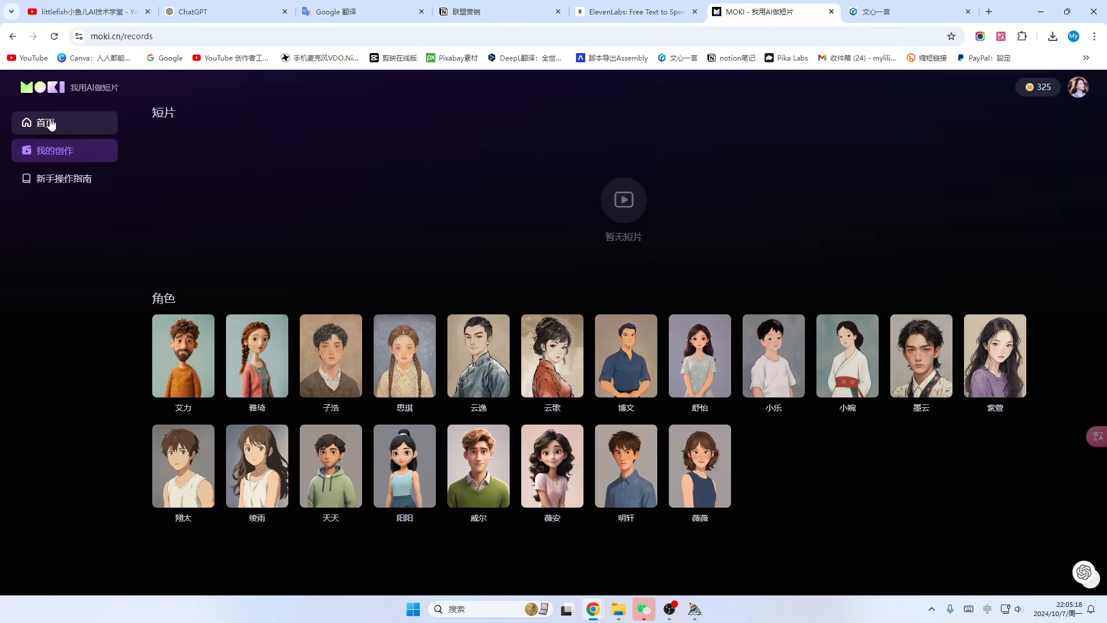
pyautogui.click(44, 121)
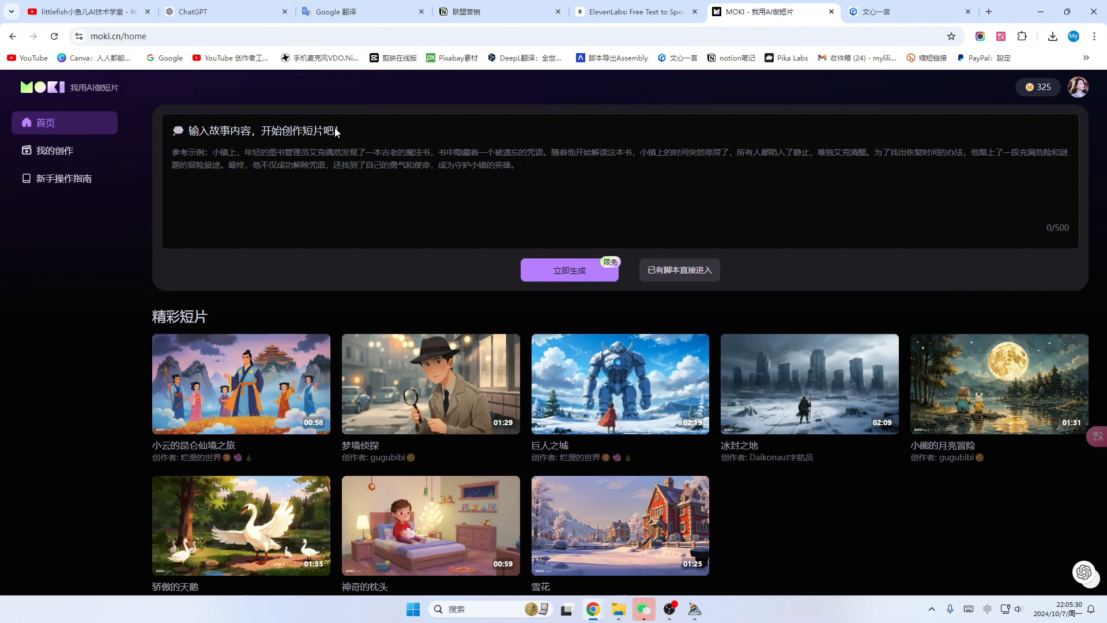
pyautogui.click(221, 149)
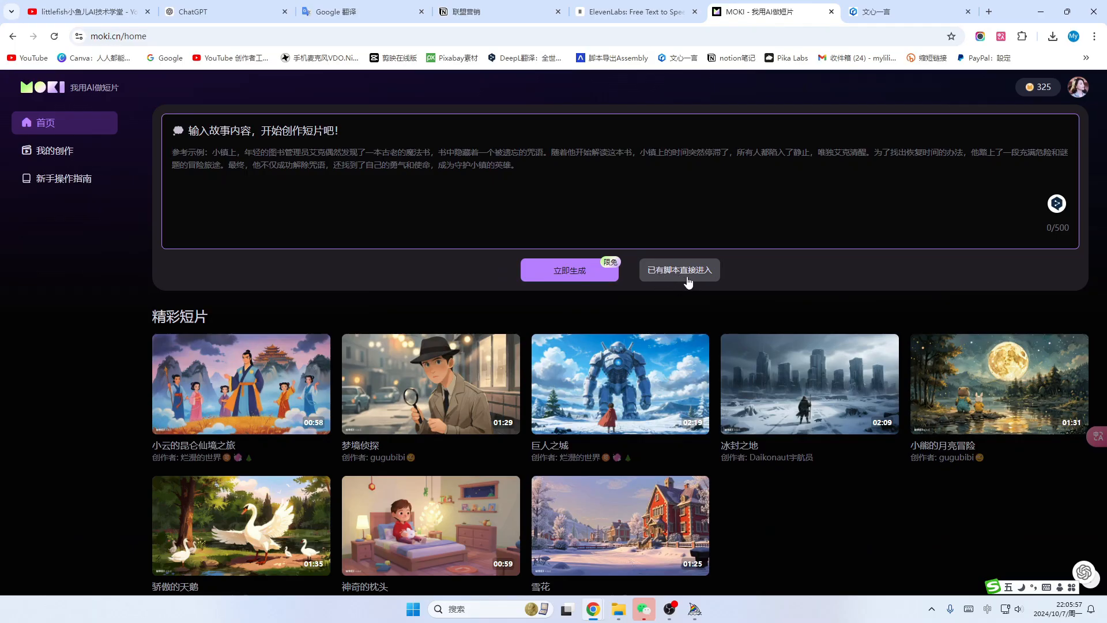
# Step: Try 已有脚本直接进入 and review the myth story script in ChatGPT
pyautogui.click(684, 271)
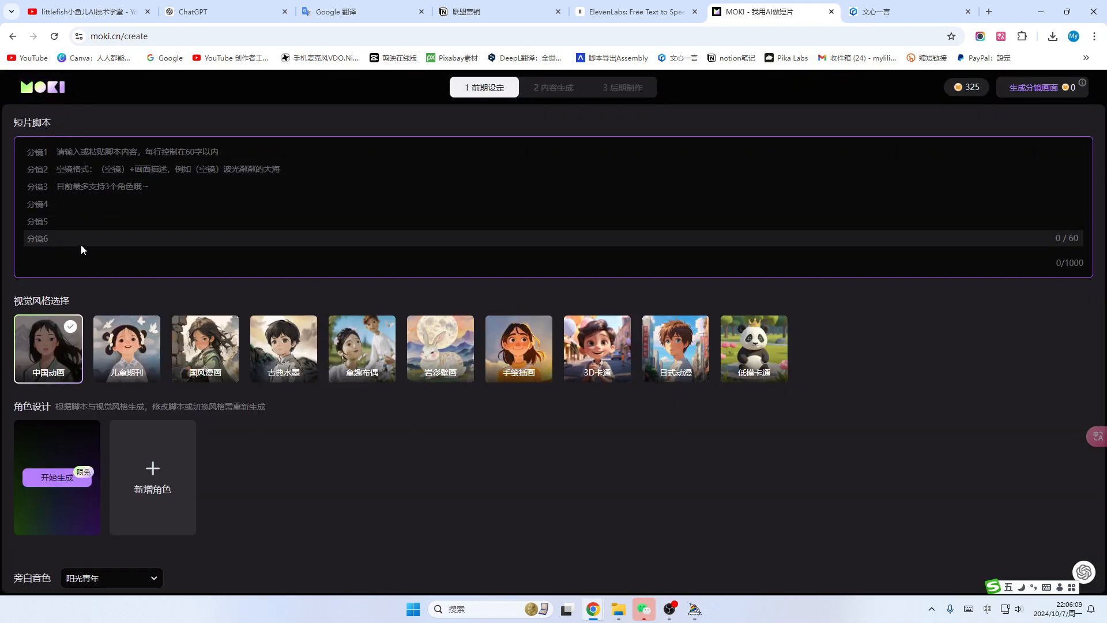
pyautogui.click(193, 12)
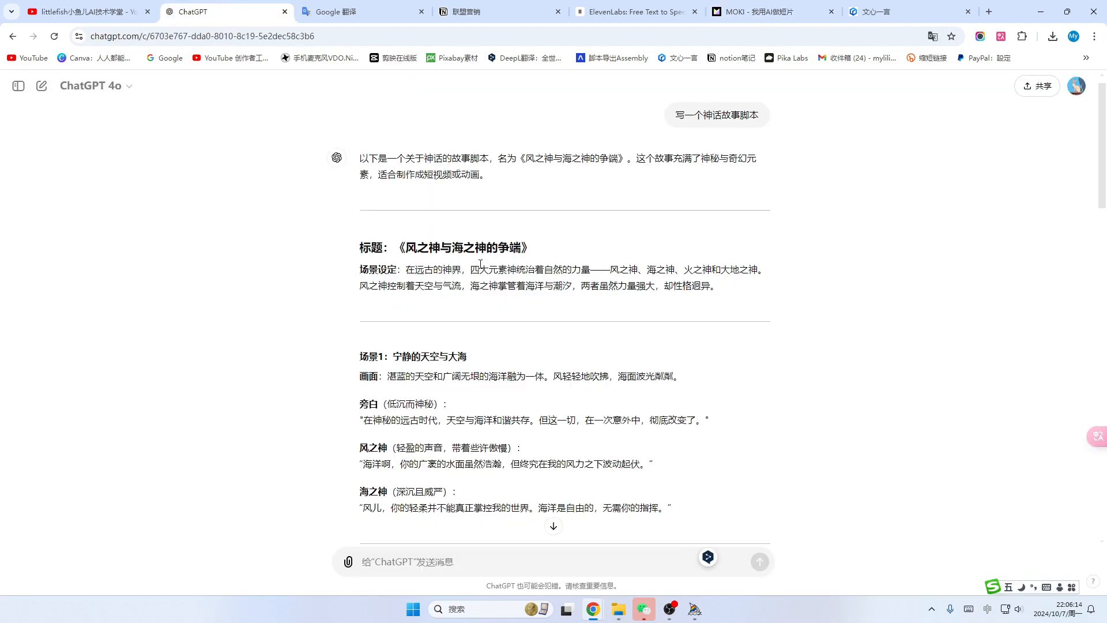
pyautogui.scroll(-10, 552, 274)
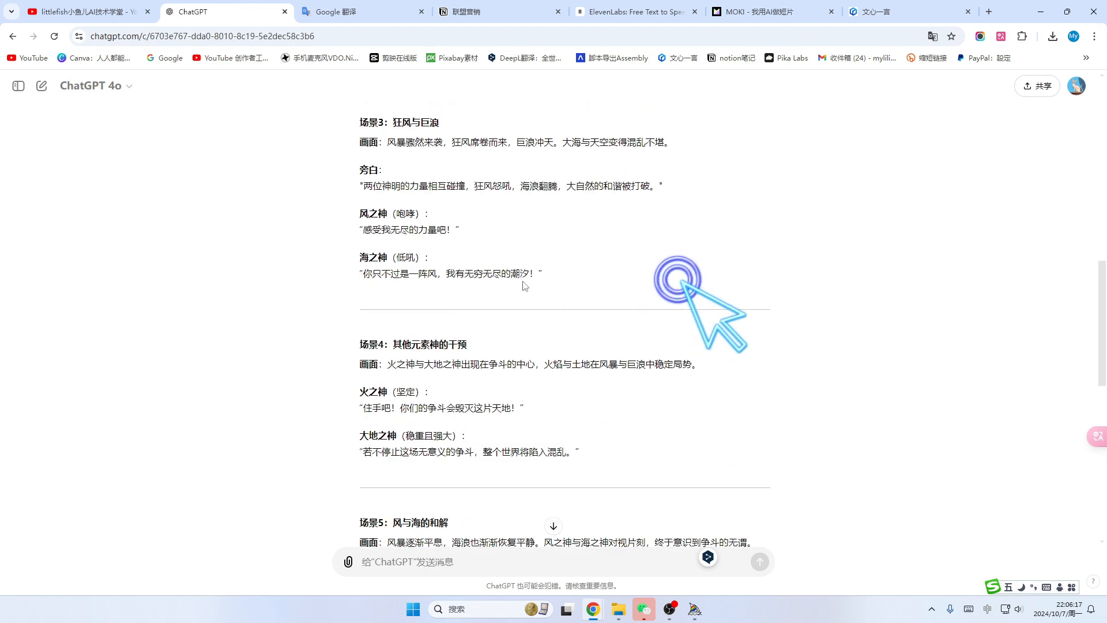
pyautogui.scroll(-6, 525, 285)
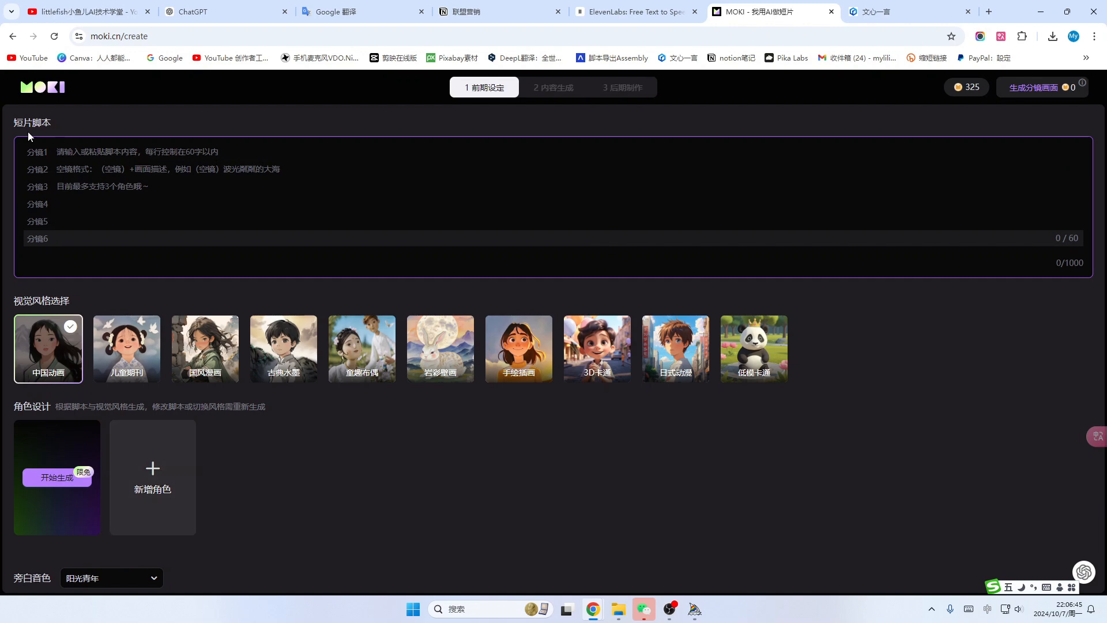
# Step: Return to MOKI home, attempt 立即生成, and click into the empty story box
pyautogui.click(12, 37)
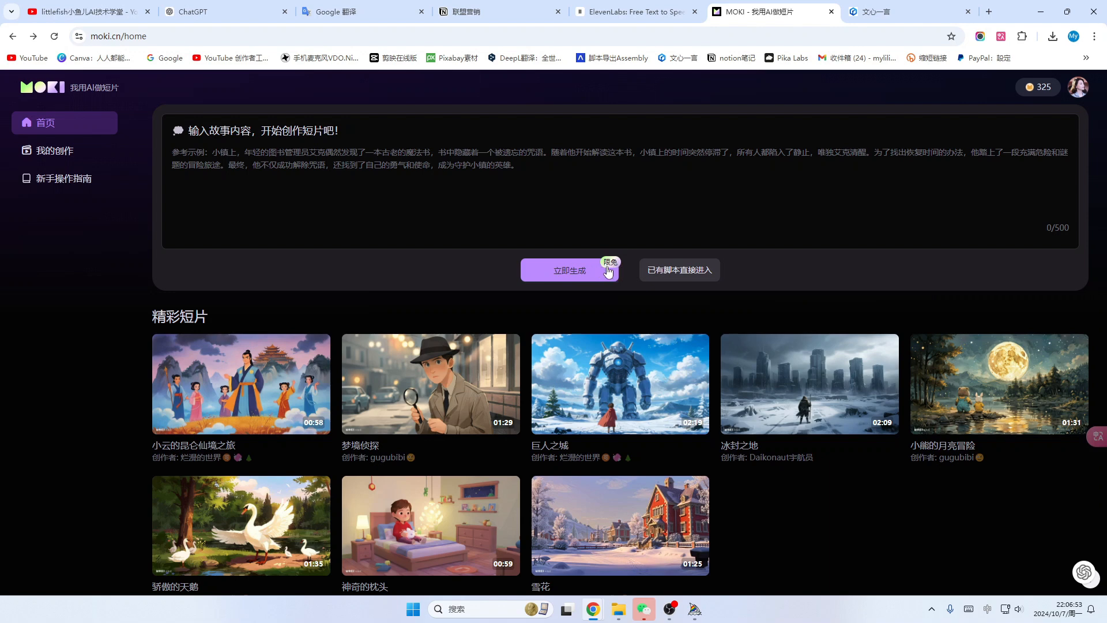
pyautogui.click(574, 274)
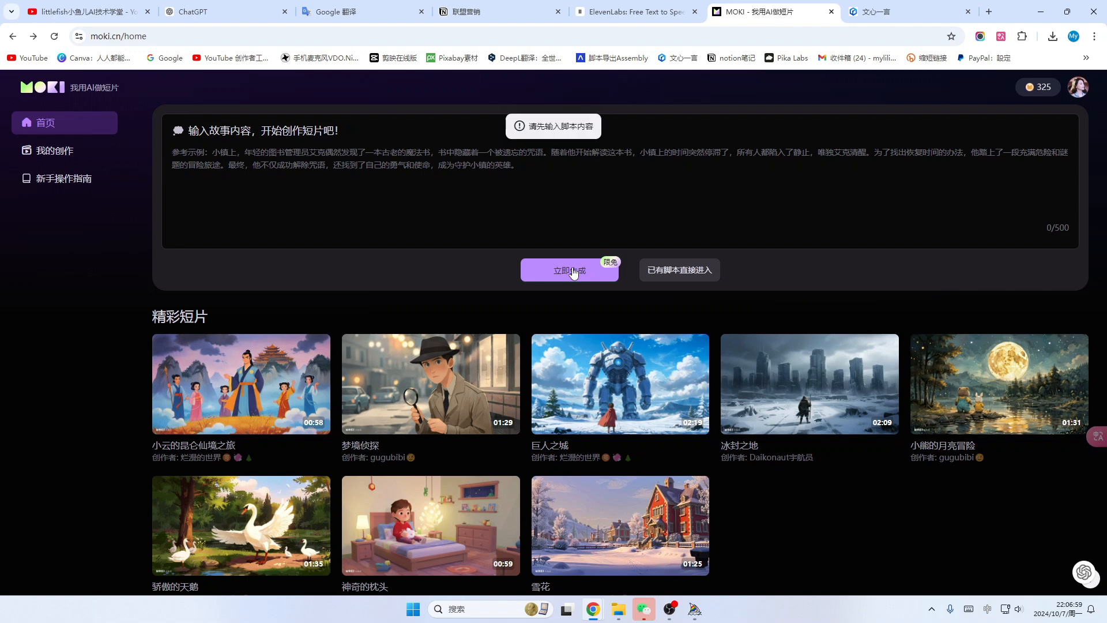
pyautogui.click(205, 151)
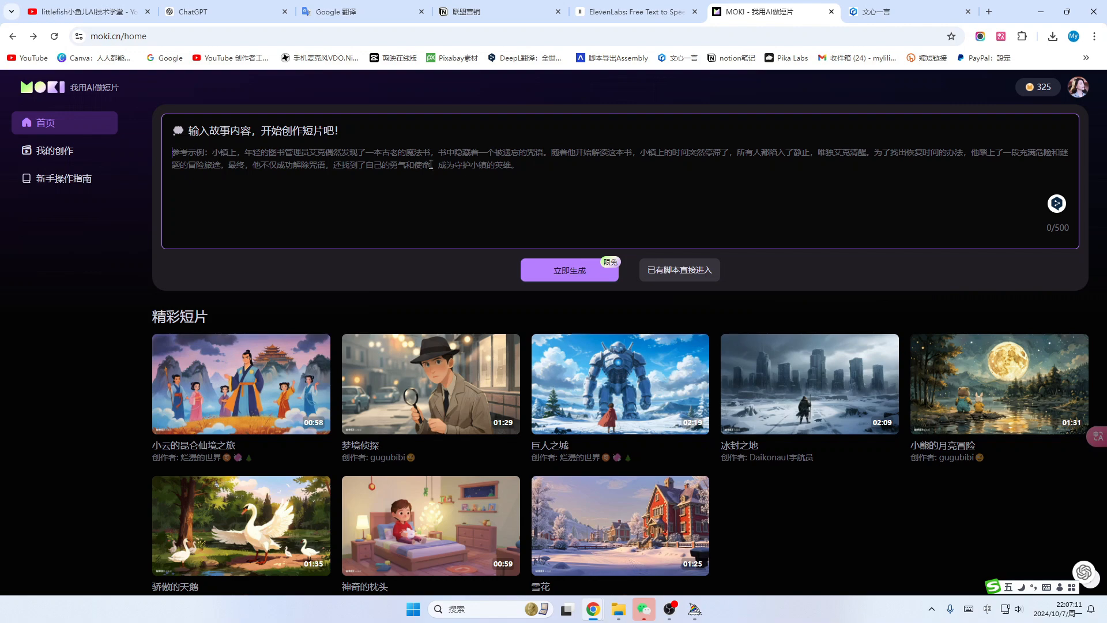
# Step: Open the ChatGPT conversation, start a new message, and scroll through the earlier replies
pyautogui.click(227, 13)
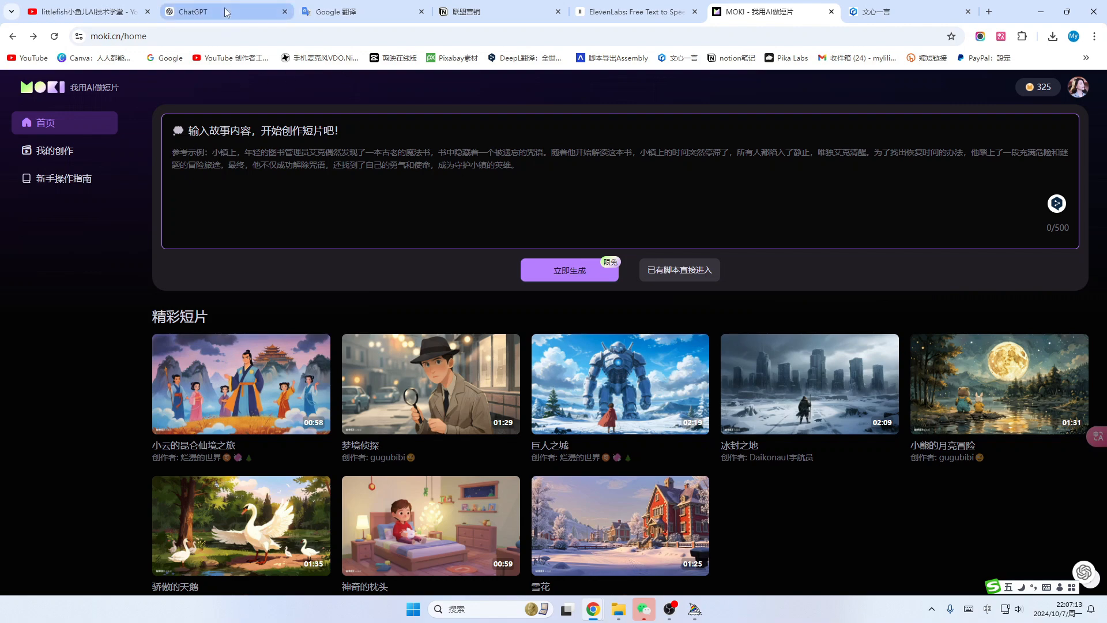
pyautogui.scroll(-5, 444, 268)
pyautogui.click(390, 565)
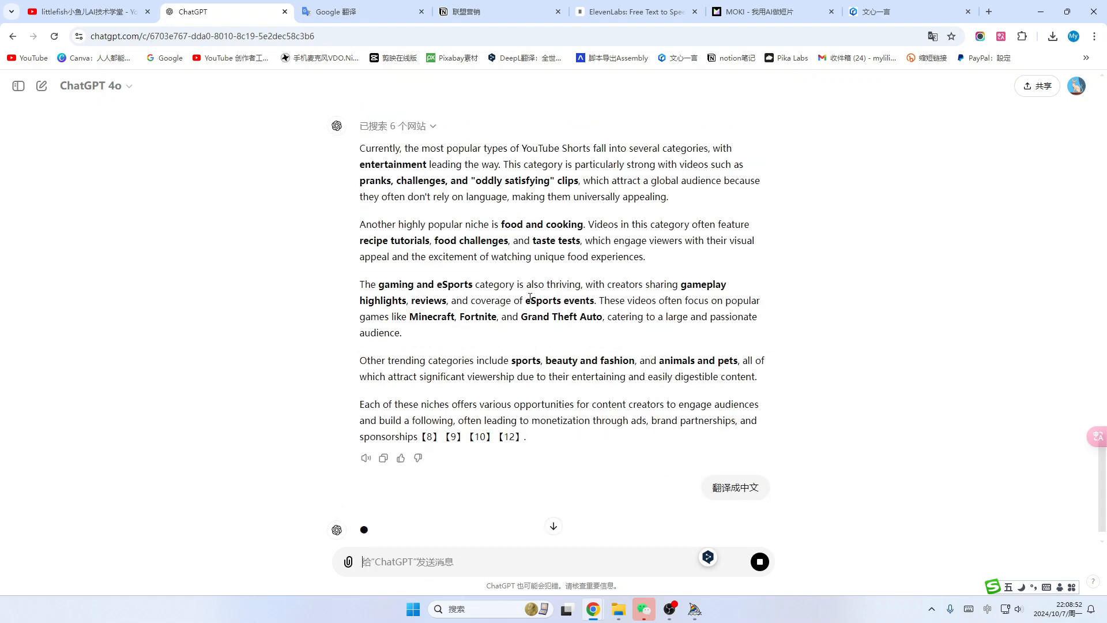
pyautogui.scroll(4, 474, 277)
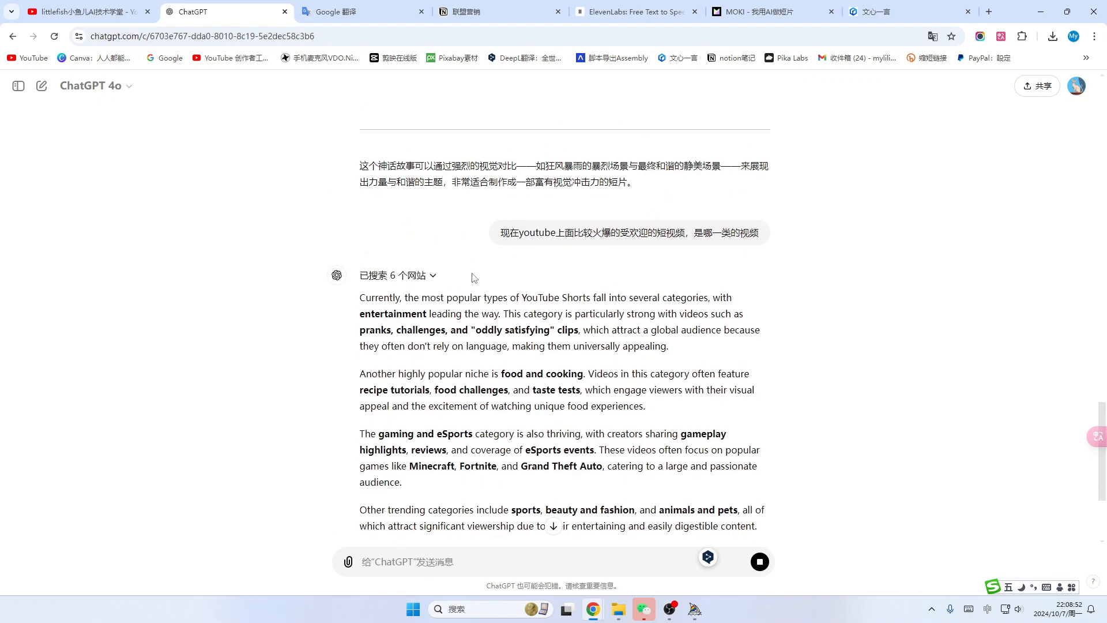
pyautogui.scroll(-3, 427, 346)
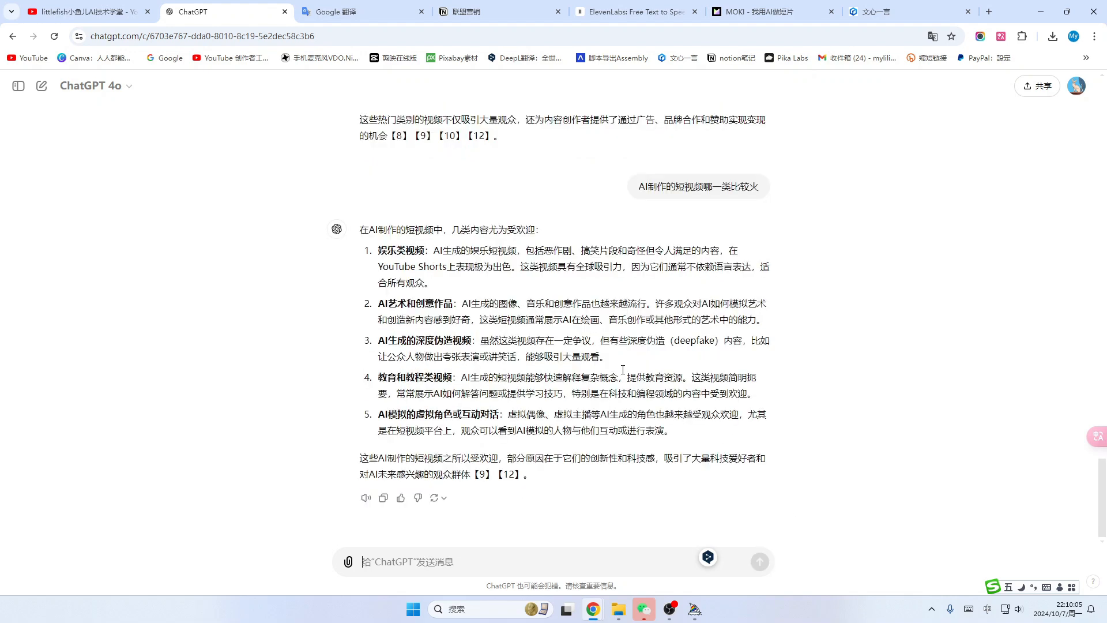
pyautogui.moveTo(654, 186)
pyautogui.scroll(4, 727, 214)
pyautogui.scroll(2, 725, 216)
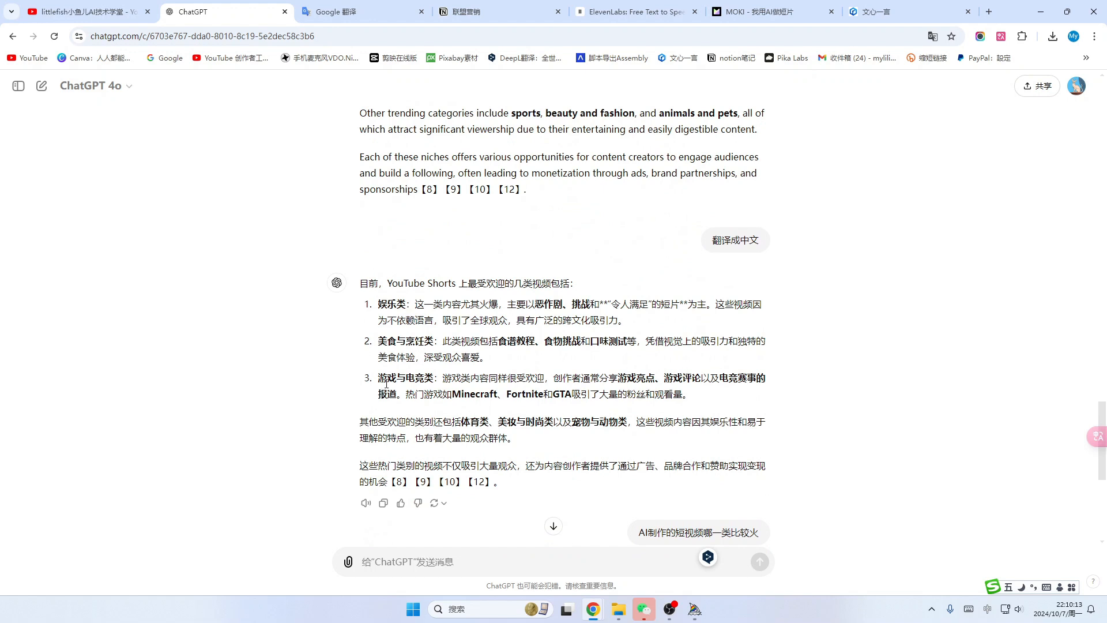
pyautogui.scroll(-2, 496, 249)
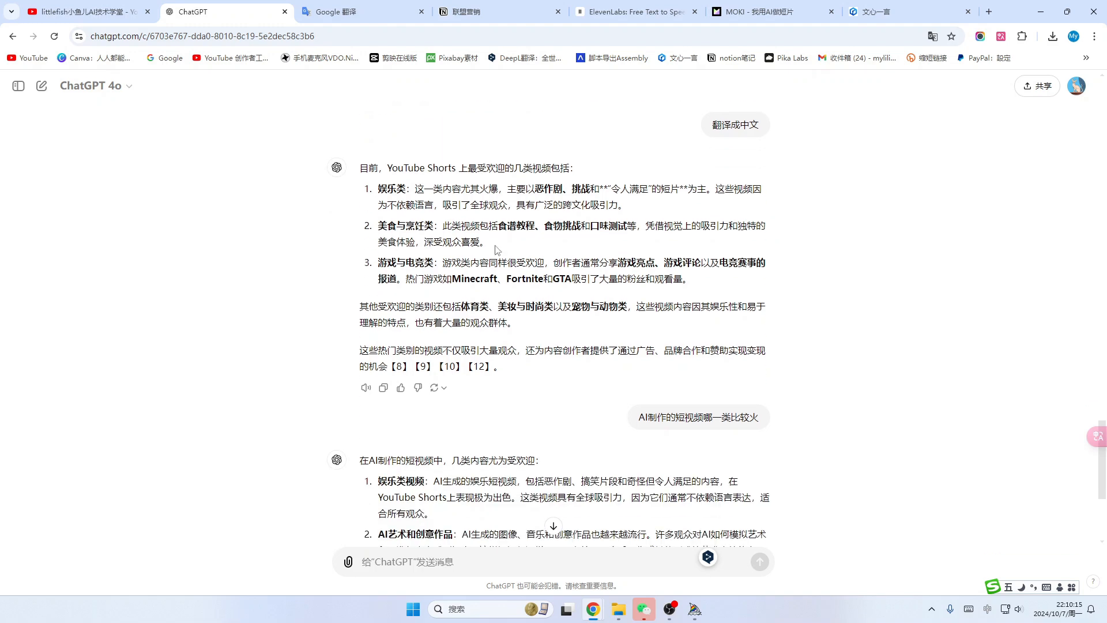
pyautogui.scroll(-3, 462, 271)
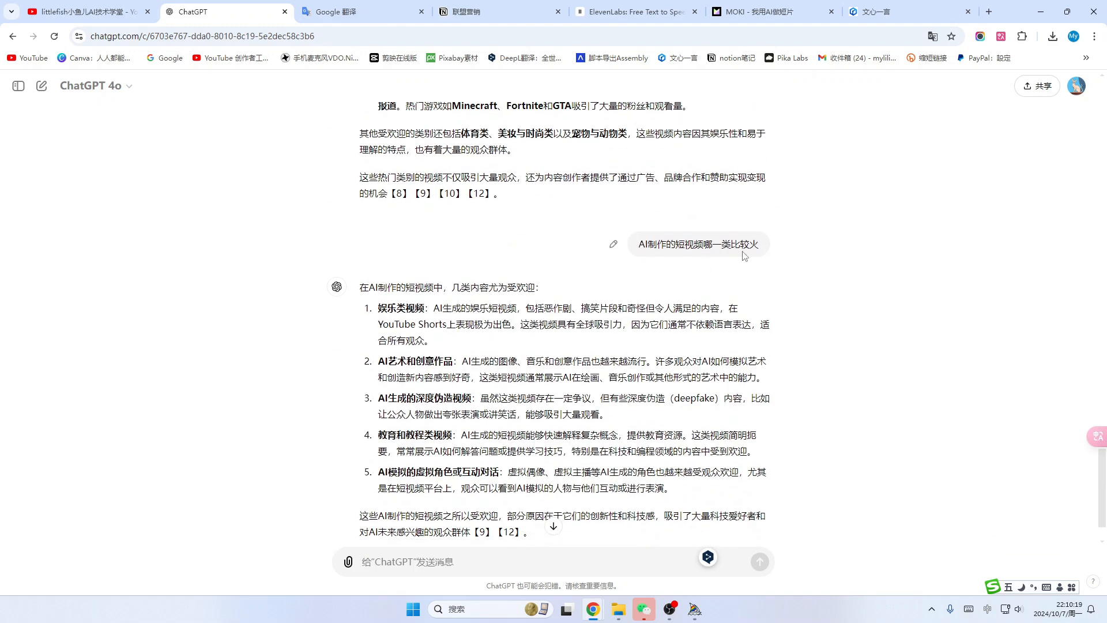
pyautogui.scroll(-1, 376, 274)
# Step: Select the category names 娱乐类视频, AI艺术和创意作品, 教育和教程类视频 and AI模拟的虚拟角色或互动对话
pyautogui.moveTo(378, 250); pyautogui.dragTo(426, 250)
pyautogui.moveTo(378, 303); pyautogui.dragTo(457, 302)
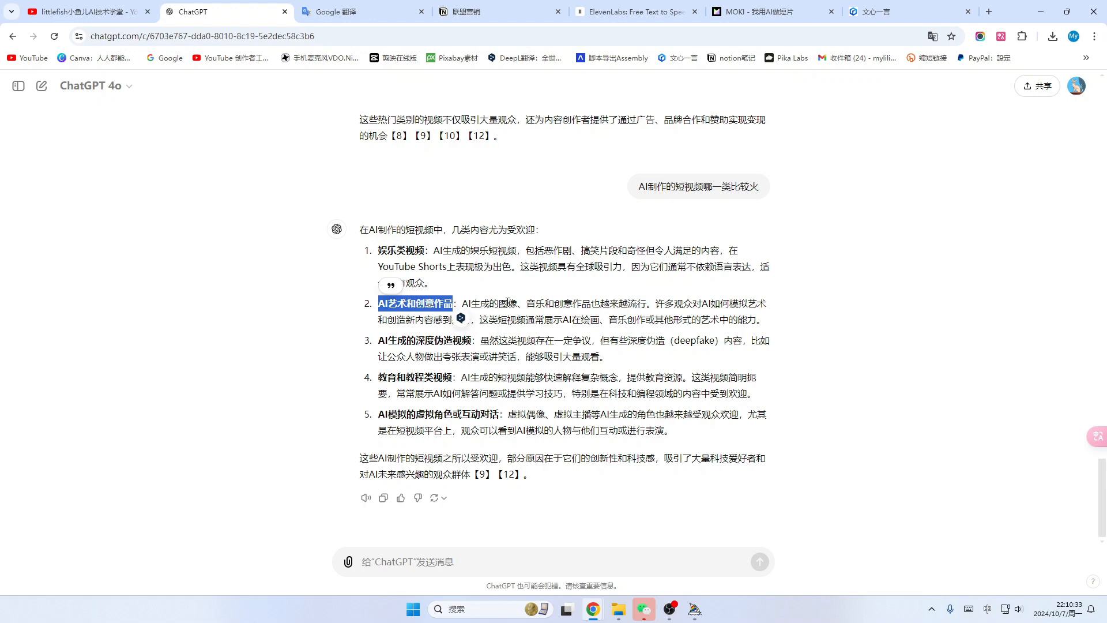
pyautogui.moveTo(378, 377); pyautogui.dragTo(462, 377)
pyautogui.moveTo(386, 414); pyautogui.dragTo(502, 409)
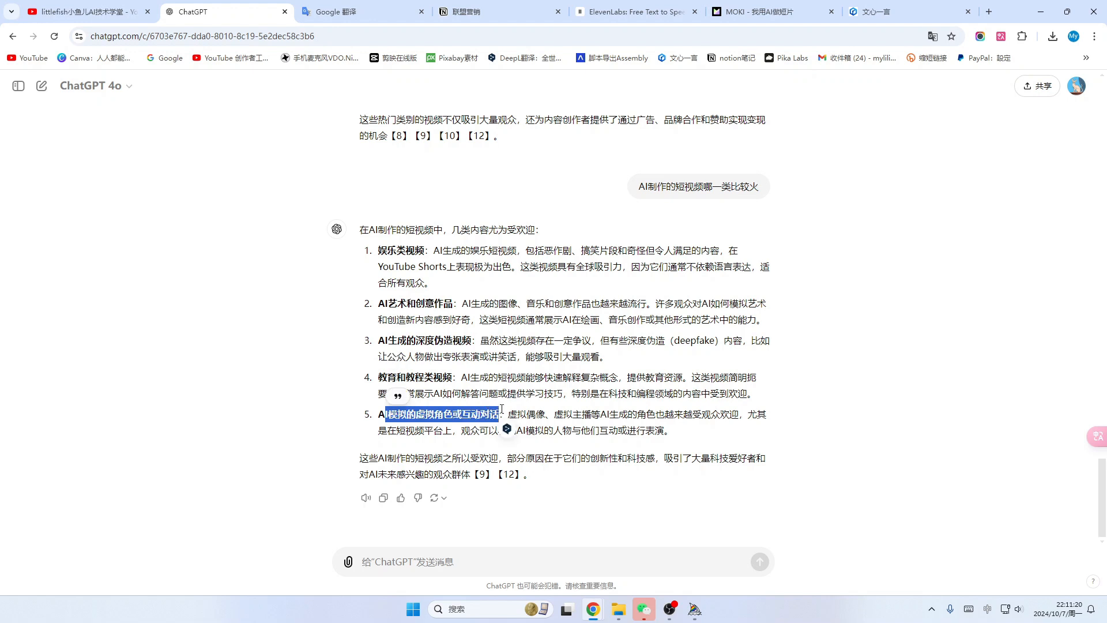
# Step: Type 'zhong' in a new message, then select the 时间的碎片 story's opening paragraph
pyautogui.click(397, 563)
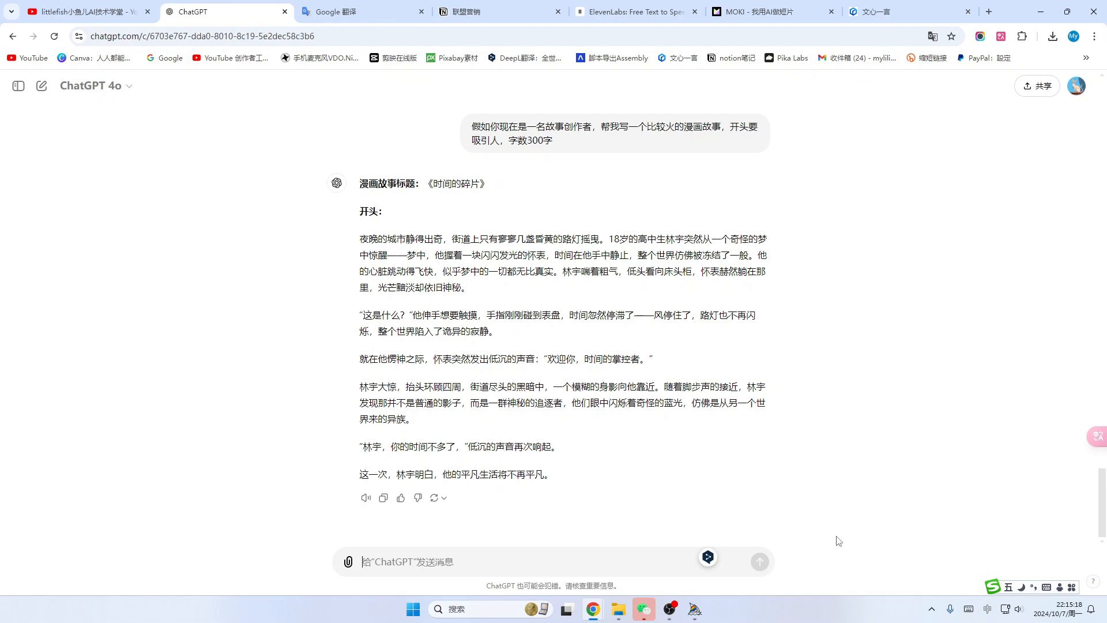
pyautogui.write('zhong')
pyautogui.scroll(2, 520, 396)
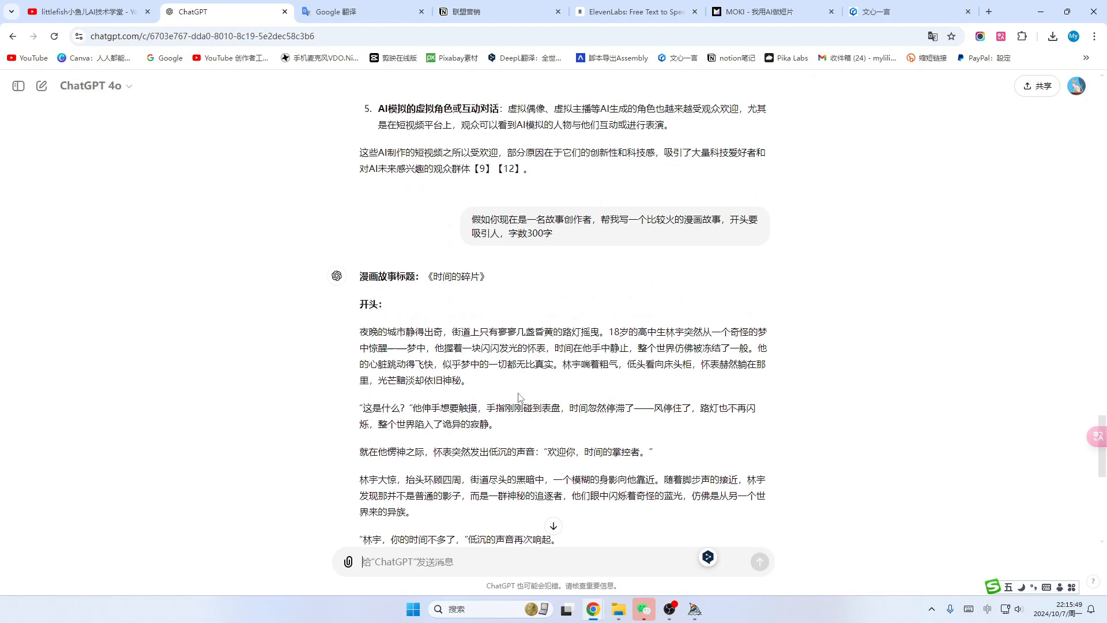
pyautogui.moveTo(359, 332); pyautogui.dragTo(472, 380)
pyautogui.hotkey('ctrl', 'c')
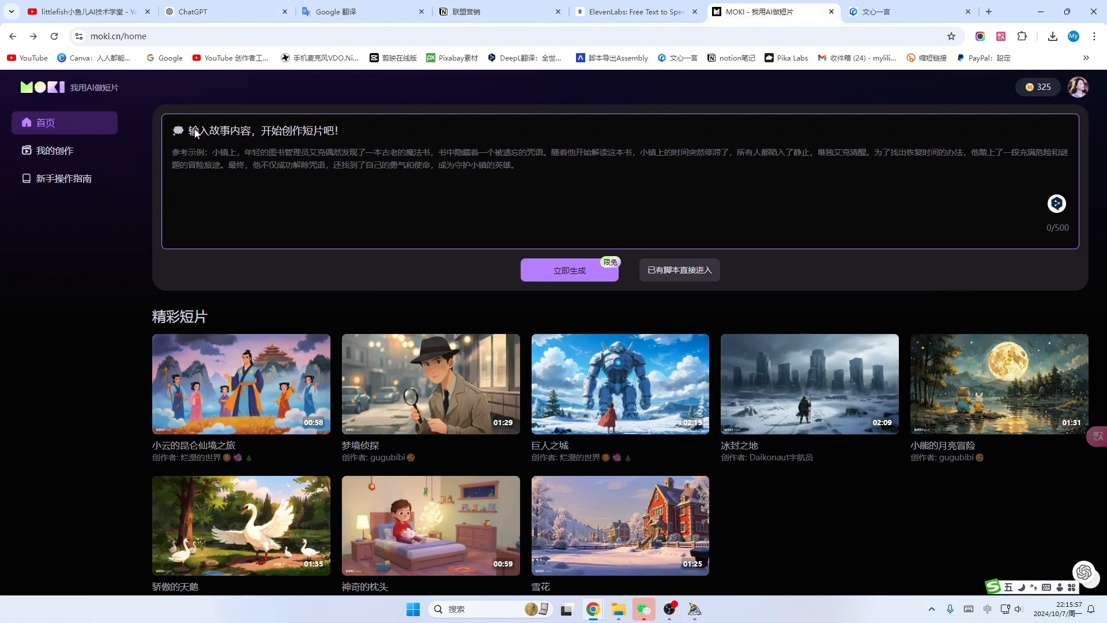
# Step: Paste the story opening into MOKI's story box and generate a shot script
pyautogui.click(220, 148)
pyautogui.hotkey('ctrl', 'v')
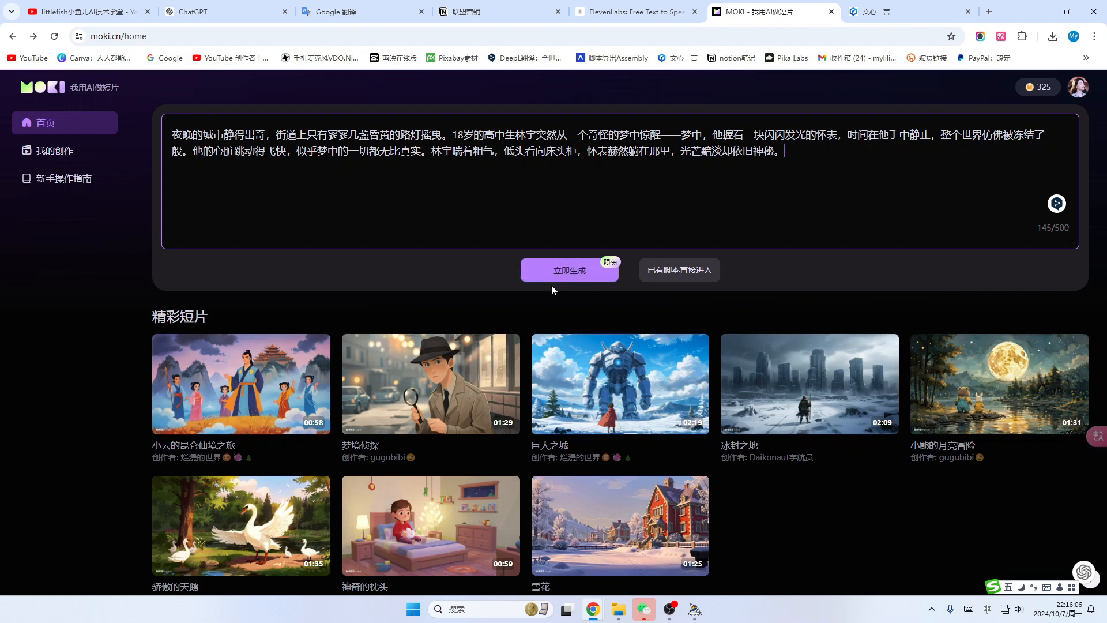
pyautogui.click(568, 272)
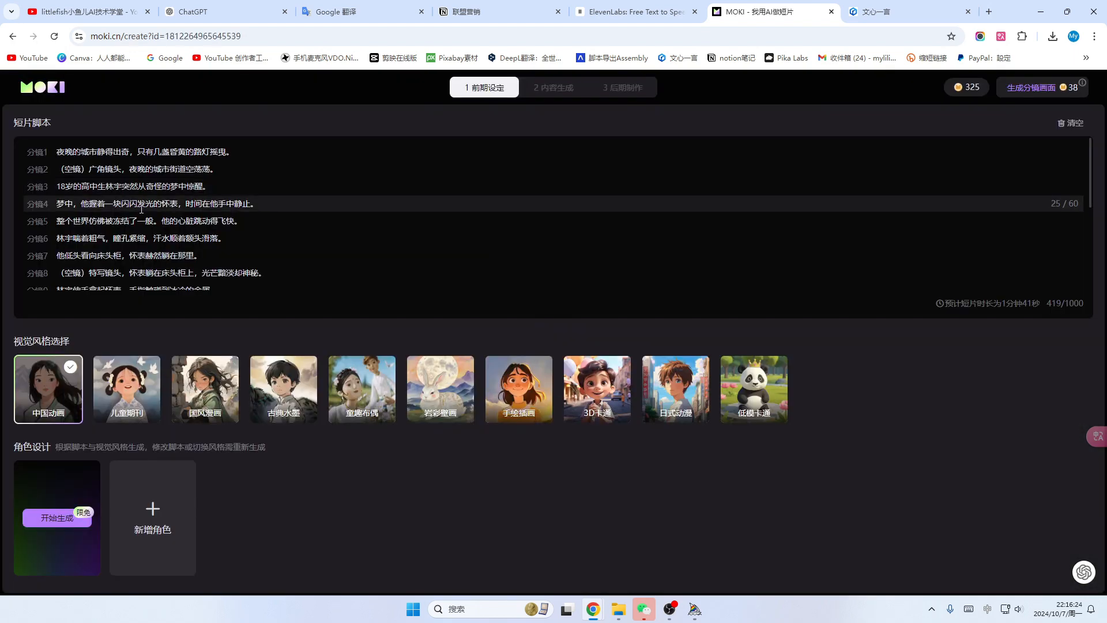
# Step: Review the generated shots and select the second clause of shot 1's line
pyautogui.scroll(-5, 139, 223)
pyautogui.scroll(5, 231, 190)
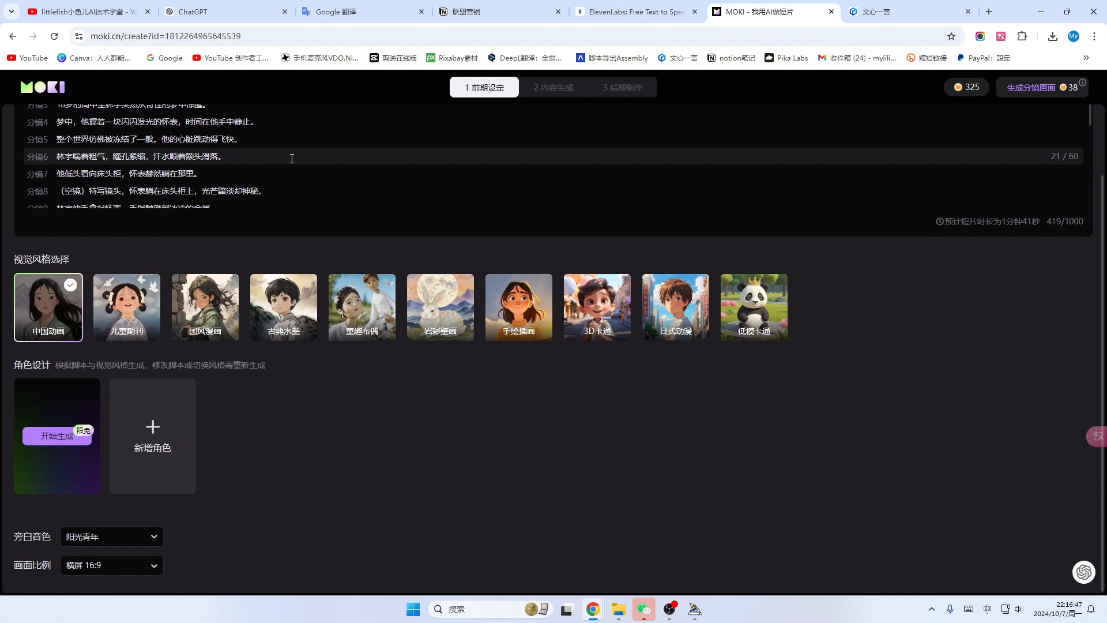
pyautogui.scroll(2, 47, 146)
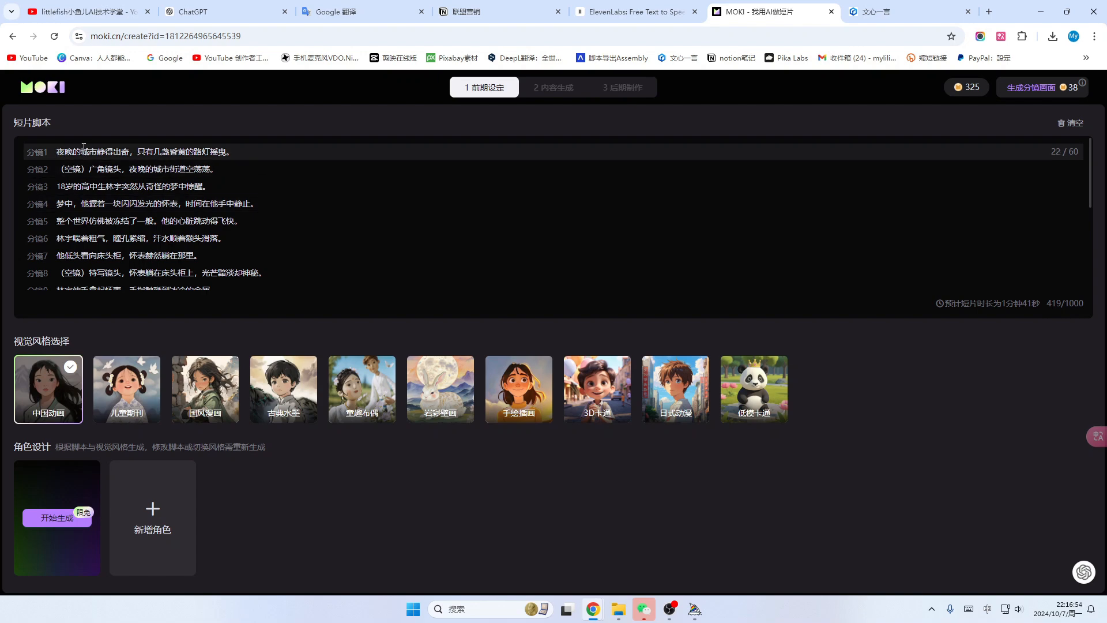
pyautogui.click(230, 154)
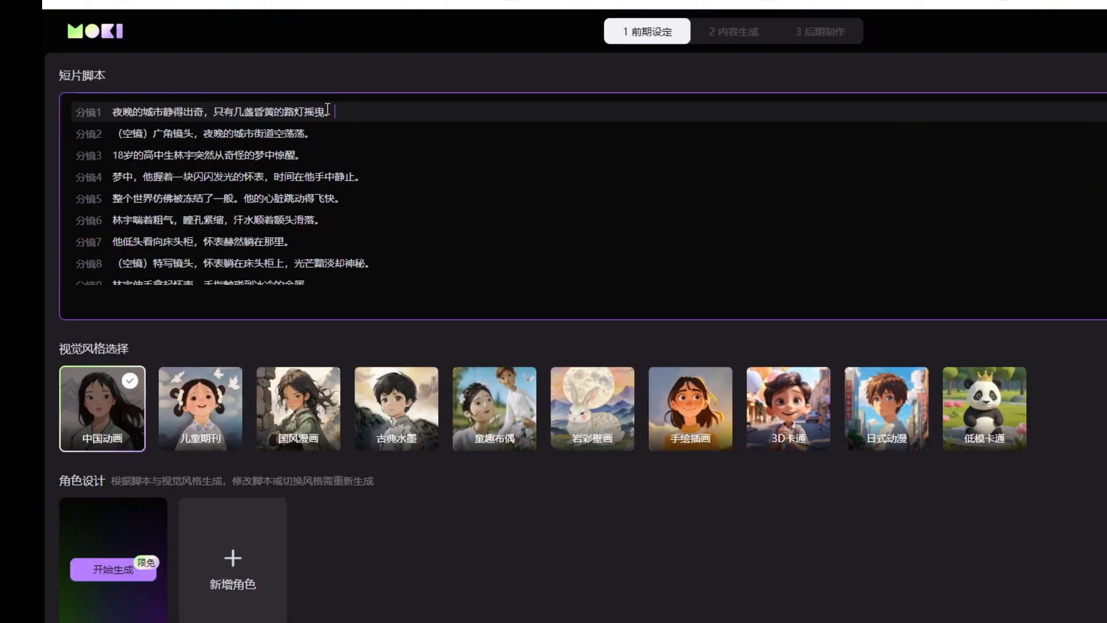
pyautogui.moveTo(330, 112); pyautogui.dragTo(209, 111)
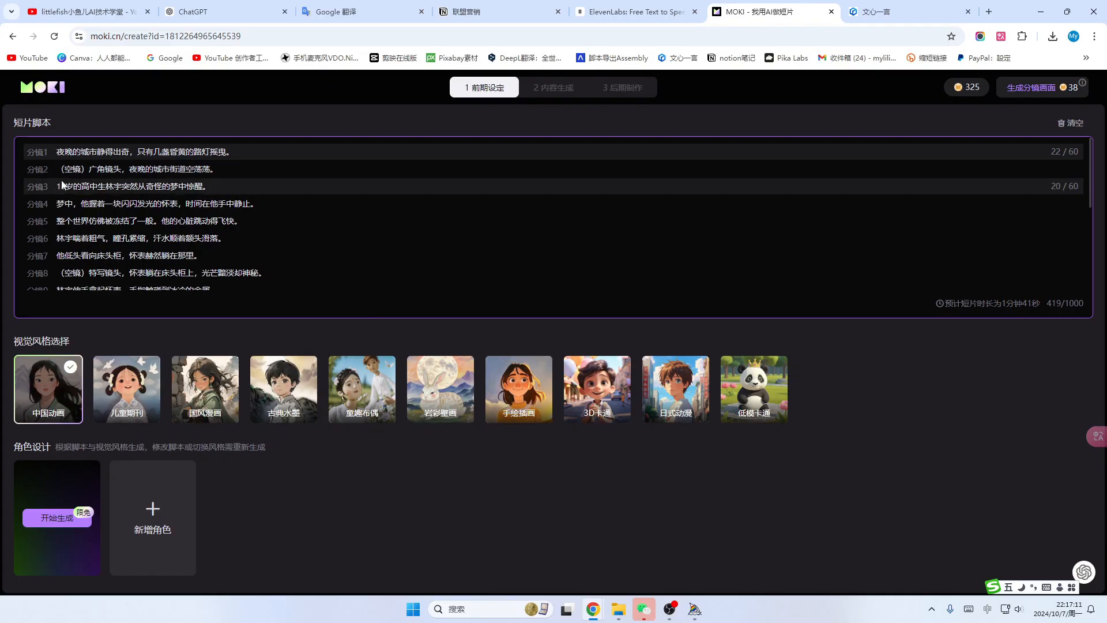
pyautogui.scroll(-1, 125, 161)
pyautogui.scroll(1, 67, 192)
# Step: Choose 日式动漫 as the film's visual style
pyautogui.scroll(-2, 195, 253)
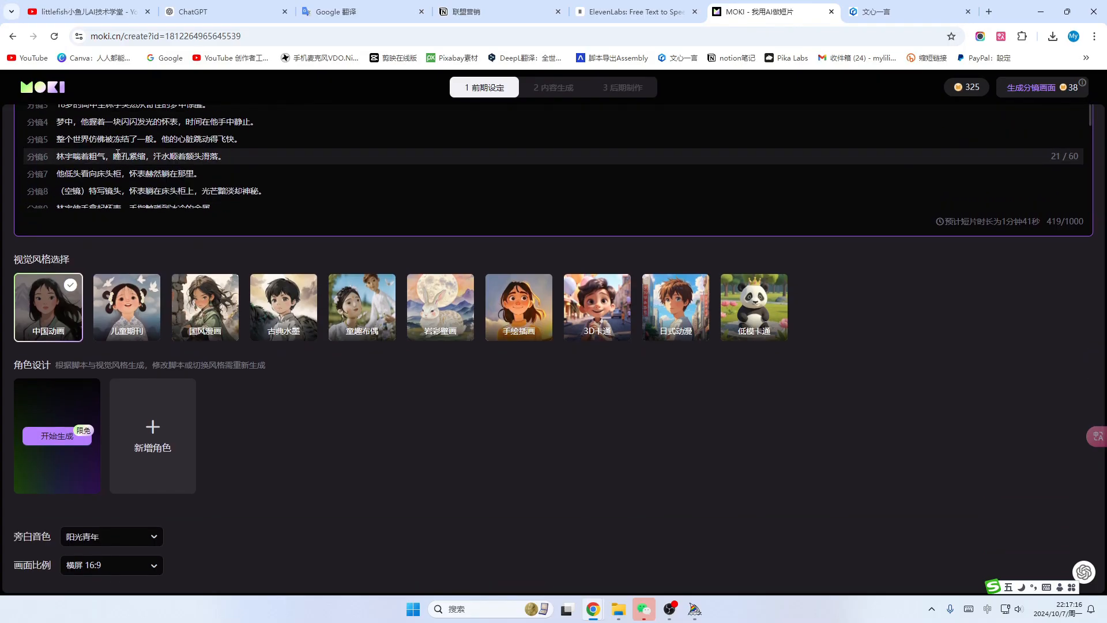
pyautogui.scroll(4, 195, 171)
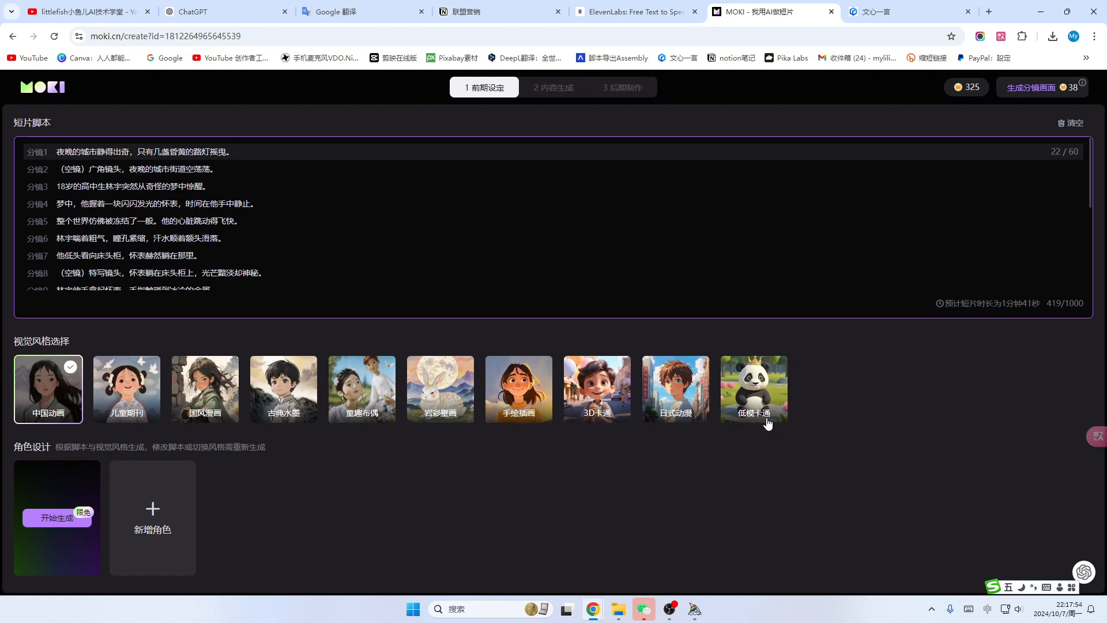
pyautogui.click(683, 403)
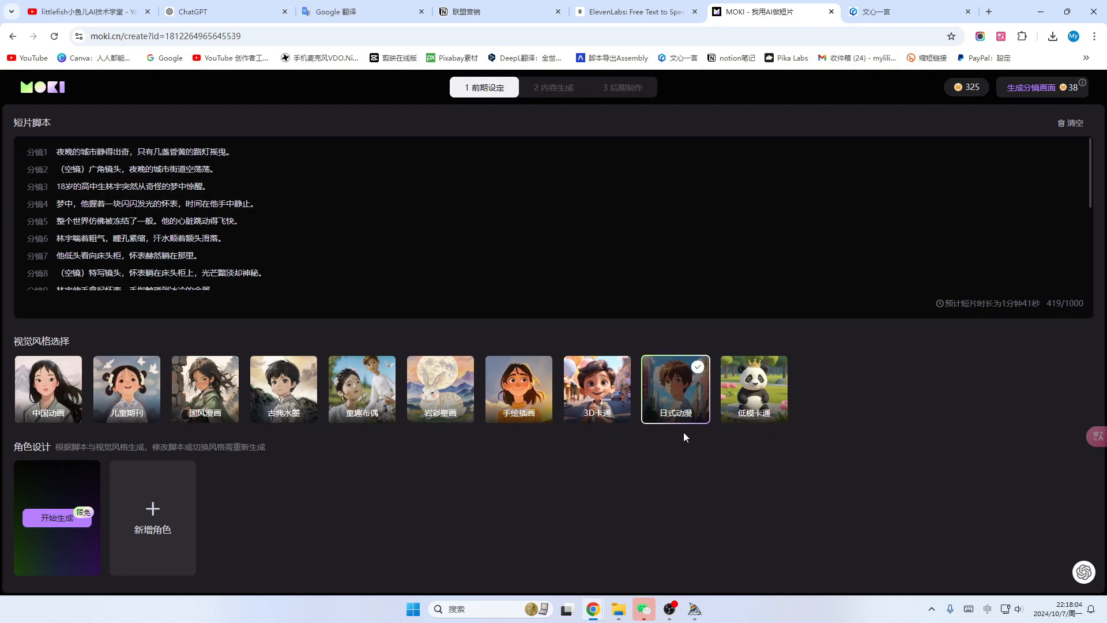
# Step: Generate the story's main character 林宇 in the 角色设计 card
pyautogui.scroll(-1, 257, 465)
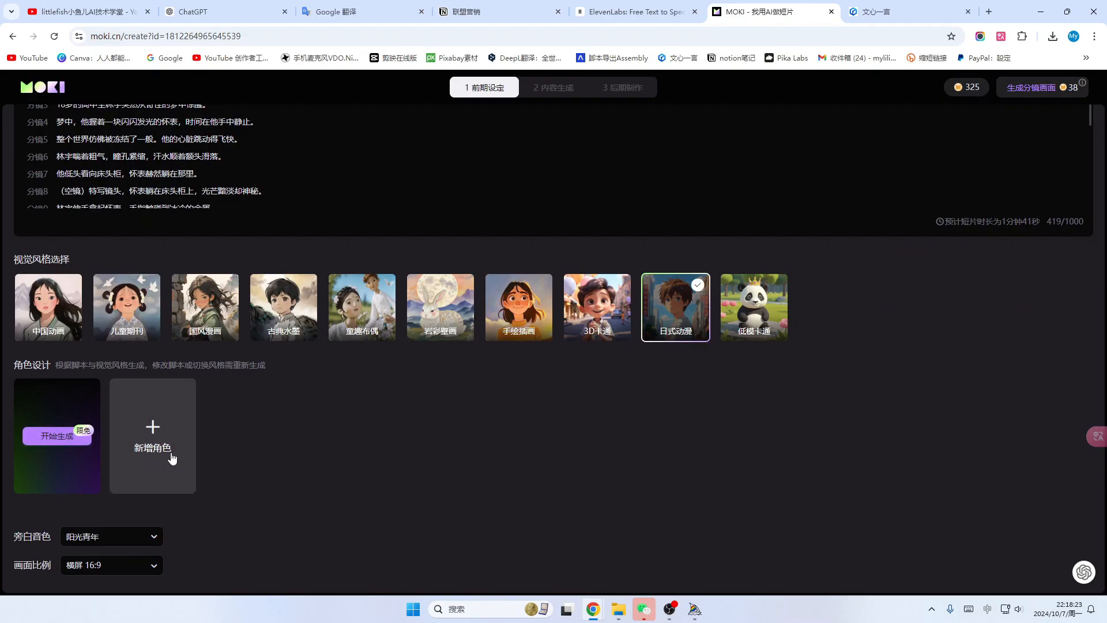
pyautogui.scroll(5, 181, 217)
pyautogui.scroll(-3, 161, 202)
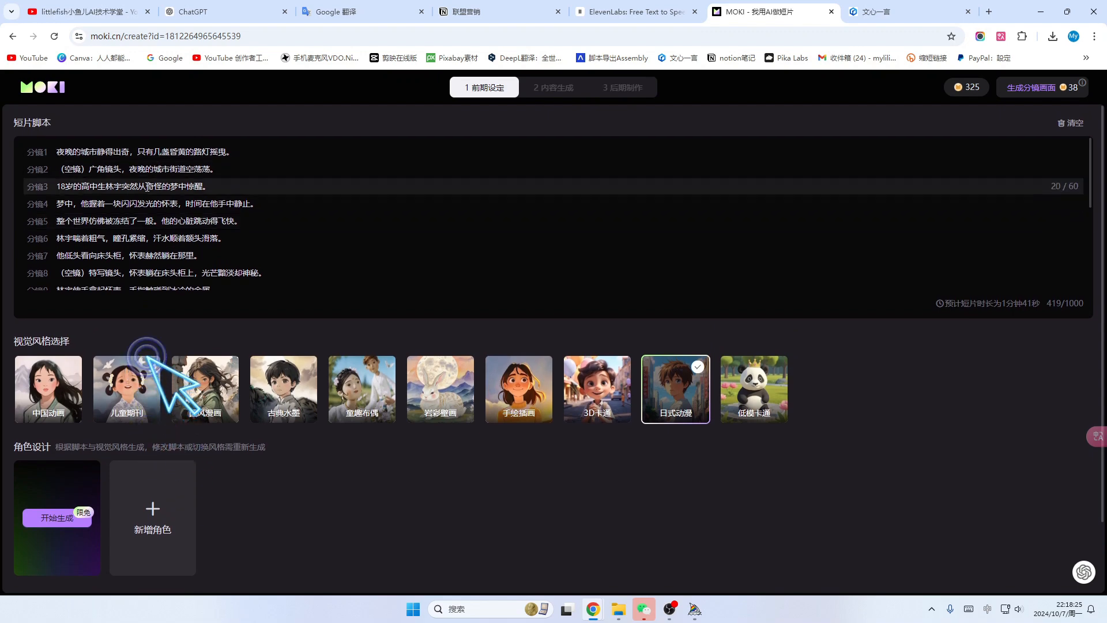
pyautogui.scroll(-2, 173, 554)
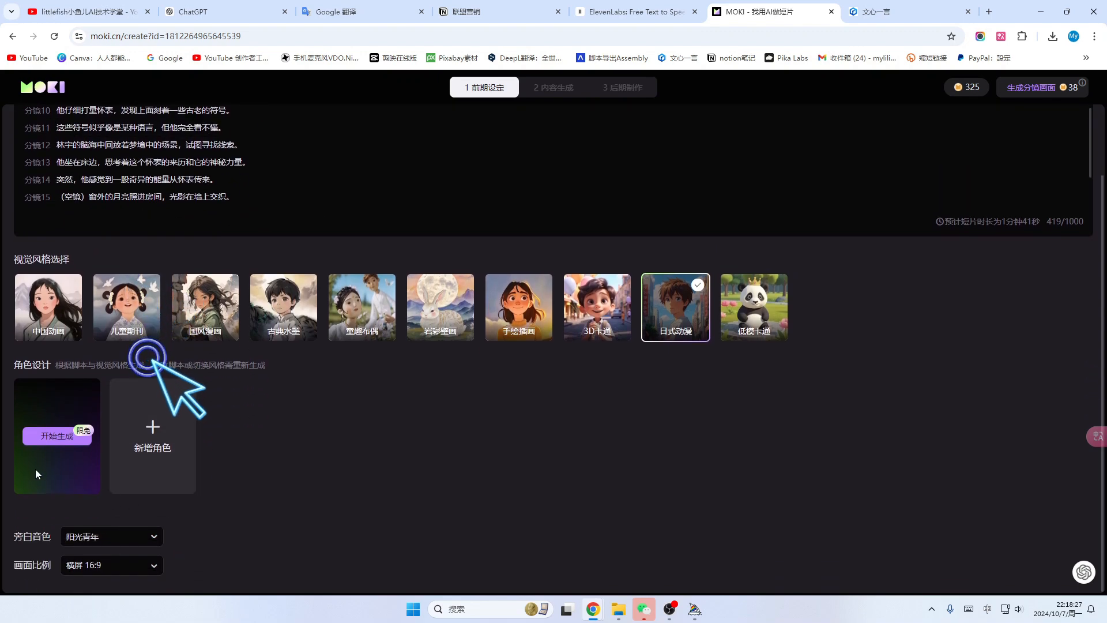
pyautogui.click(60, 436)
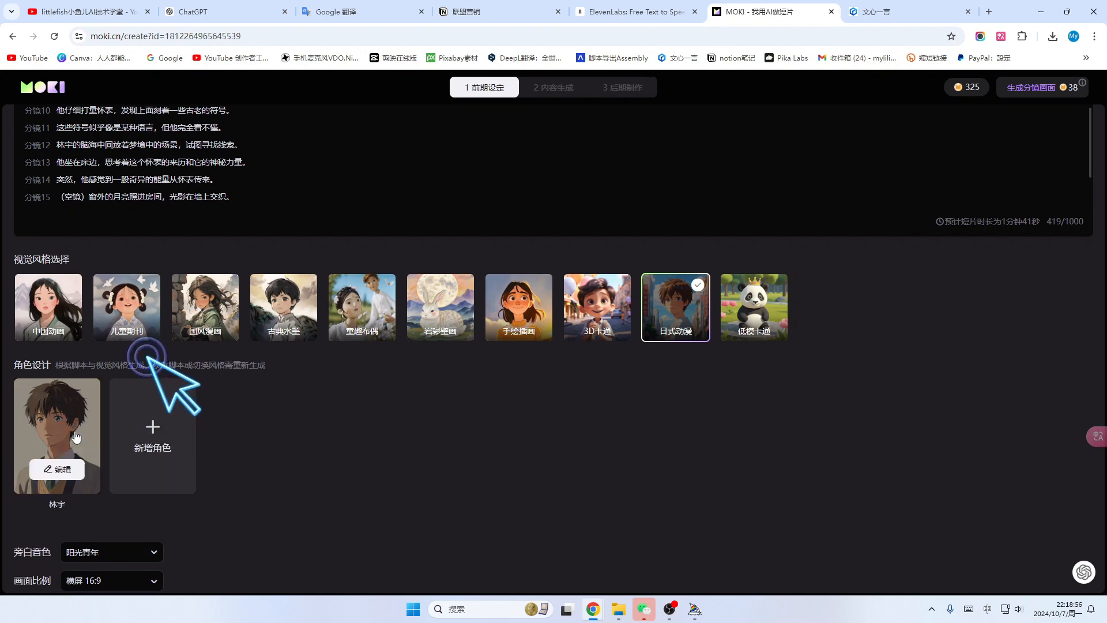
pyautogui.moveTo(972, 92)
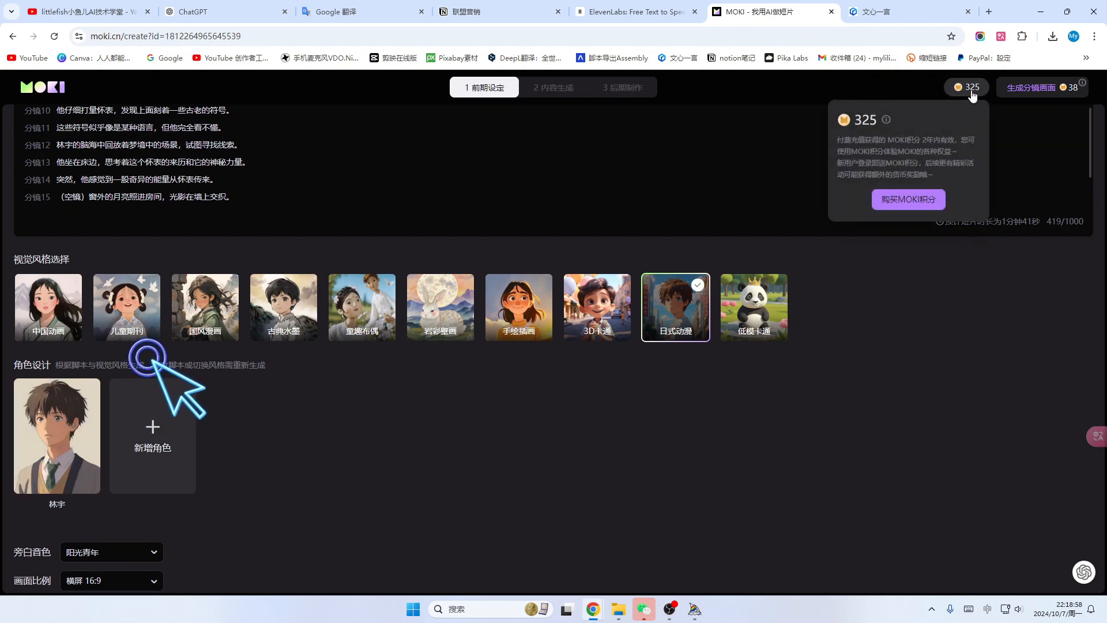
pyautogui.scroll(-1, 30, 403)
pyautogui.moveTo(30, 403)
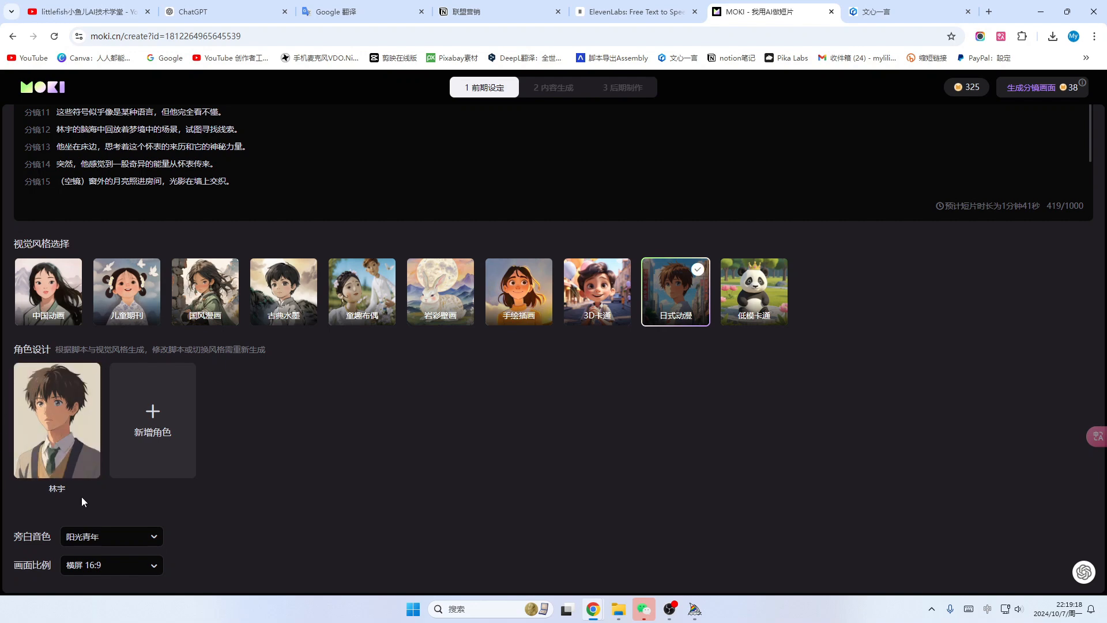
pyautogui.moveTo(44, 457)
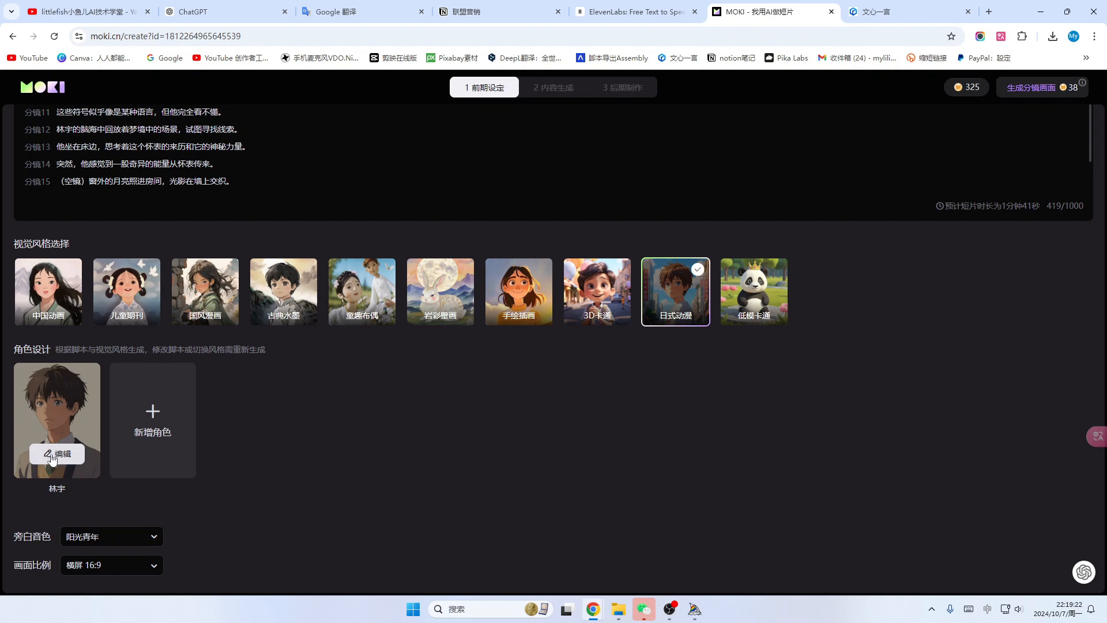
# Step: Open 林宇's editor, preview the generated portraits, and pick the second one
pyautogui.click(61, 456)
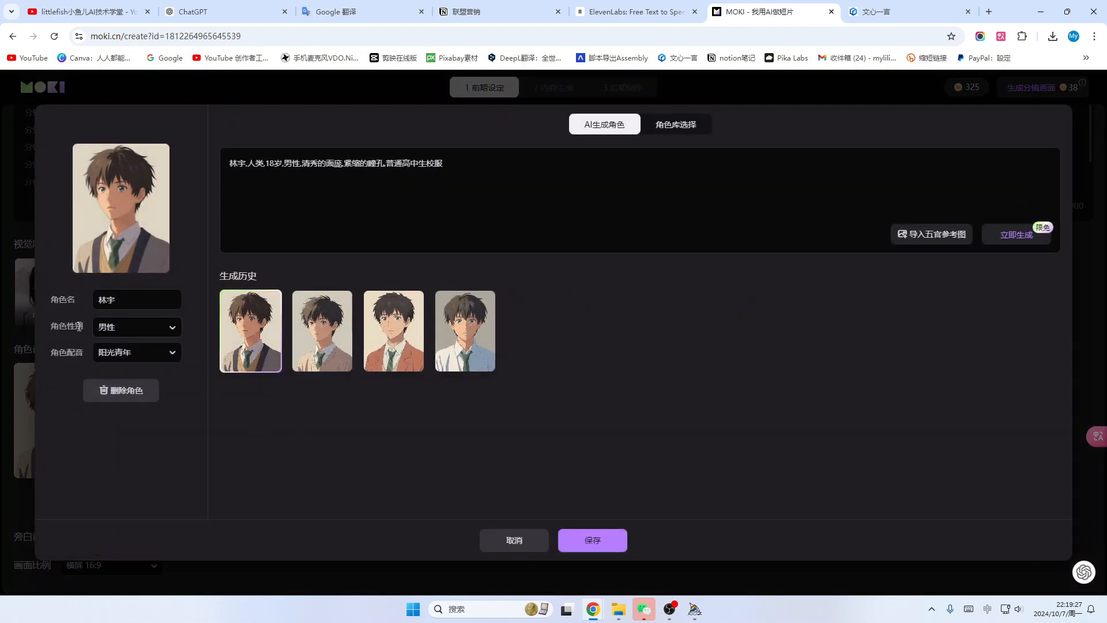
pyautogui.click(173, 353)
pyautogui.click(328, 348)
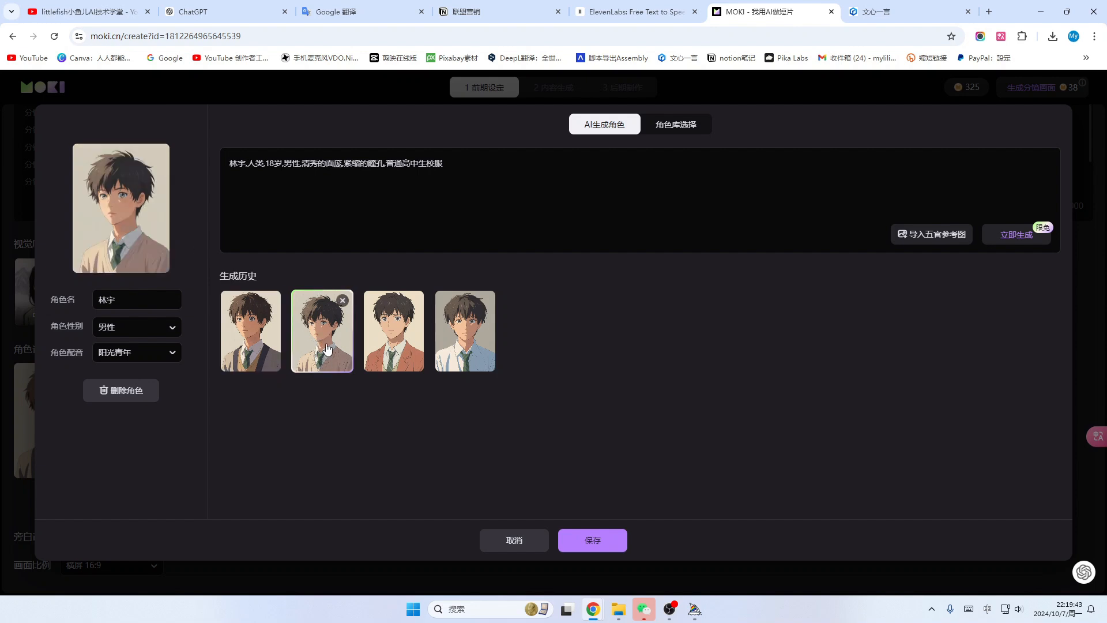
pyautogui.click(397, 347)
pyautogui.click(466, 346)
pyautogui.click(327, 338)
# Step: Select 林宇's character description and view the facial reference image guidelines
pyautogui.click(364, 180)
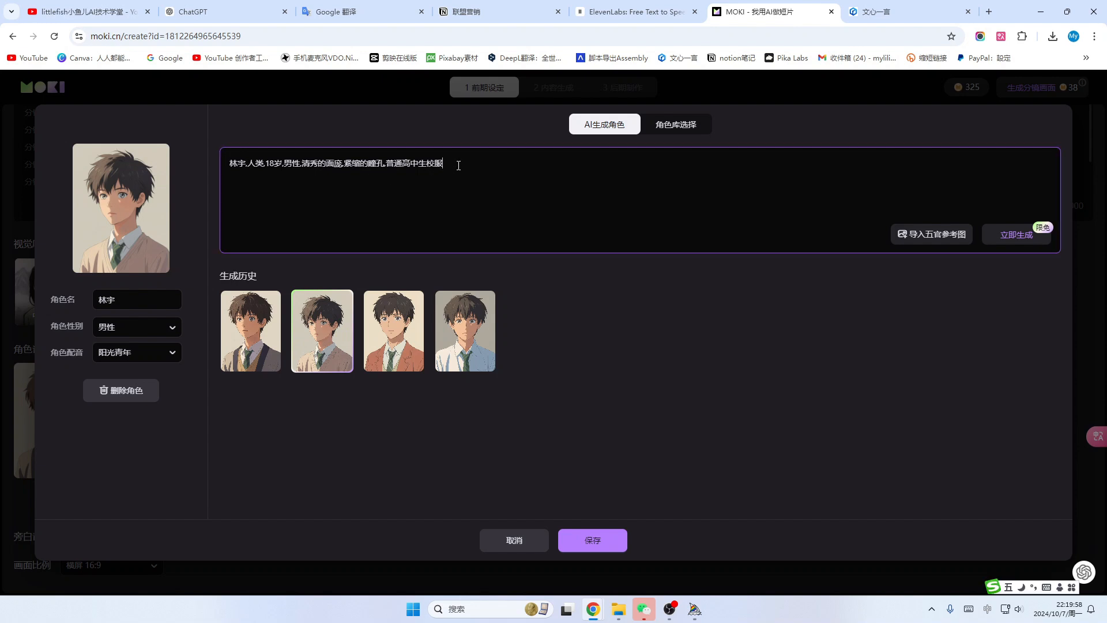
pyautogui.moveTo(470, 165); pyautogui.dragTo(229, 163)
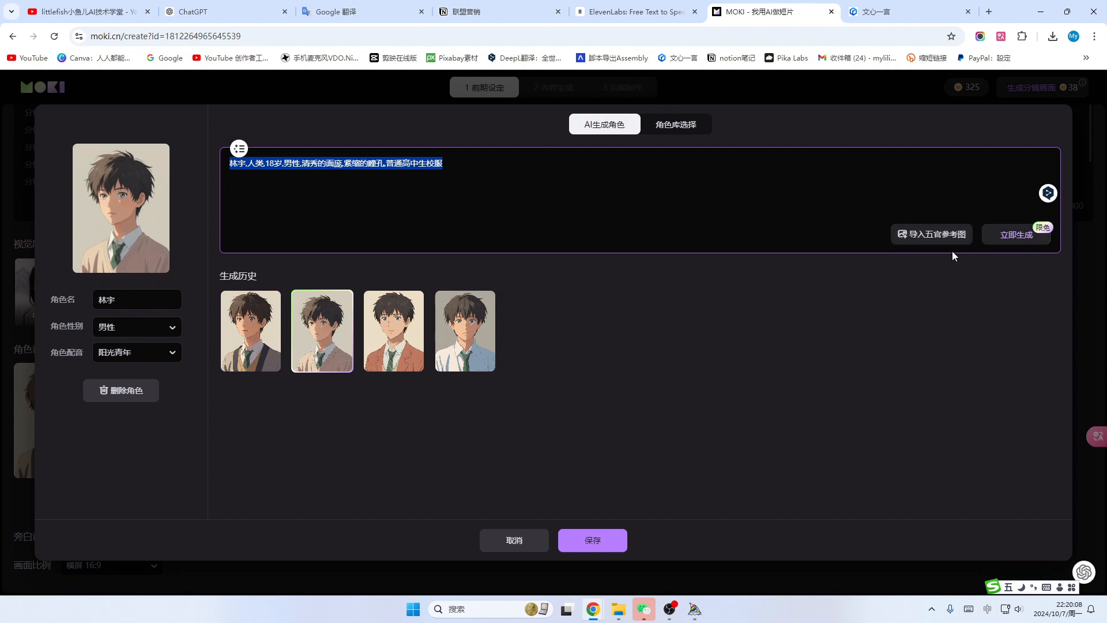
pyautogui.click(940, 241)
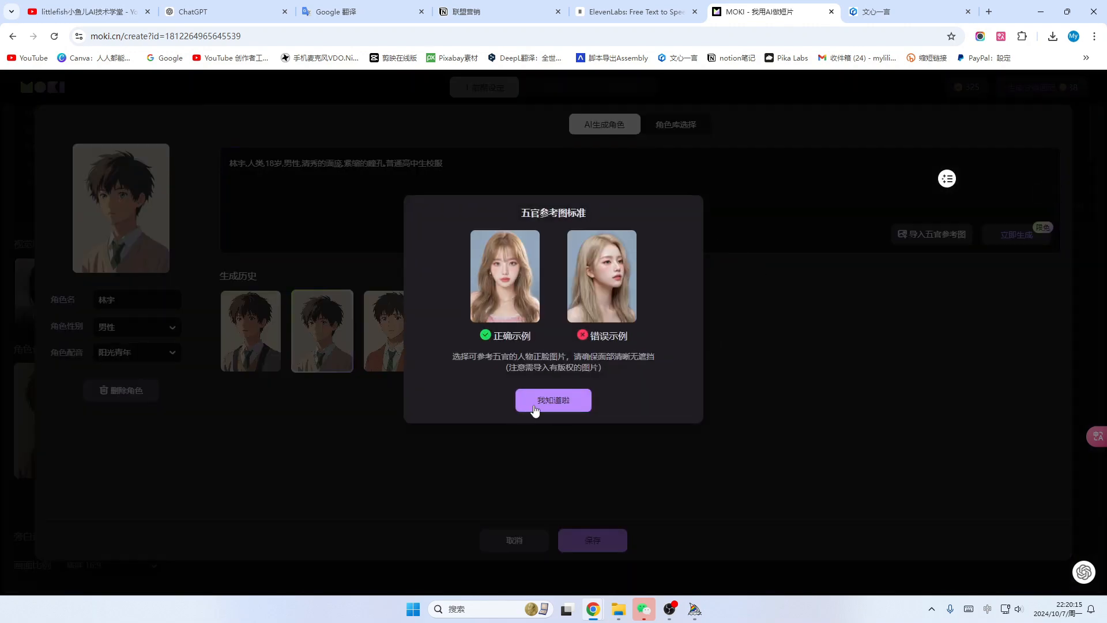
pyautogui.click(554, 403)
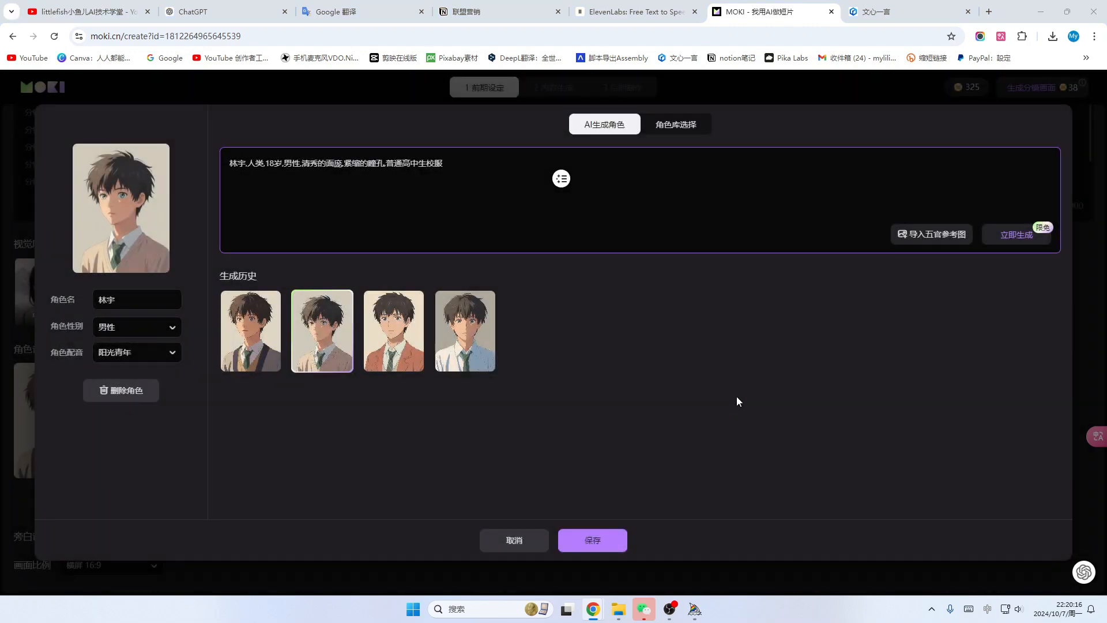
# Step: Browse the preset character library, return to AI generation, and keep gender 男性
pyautogui.click(678, 128)
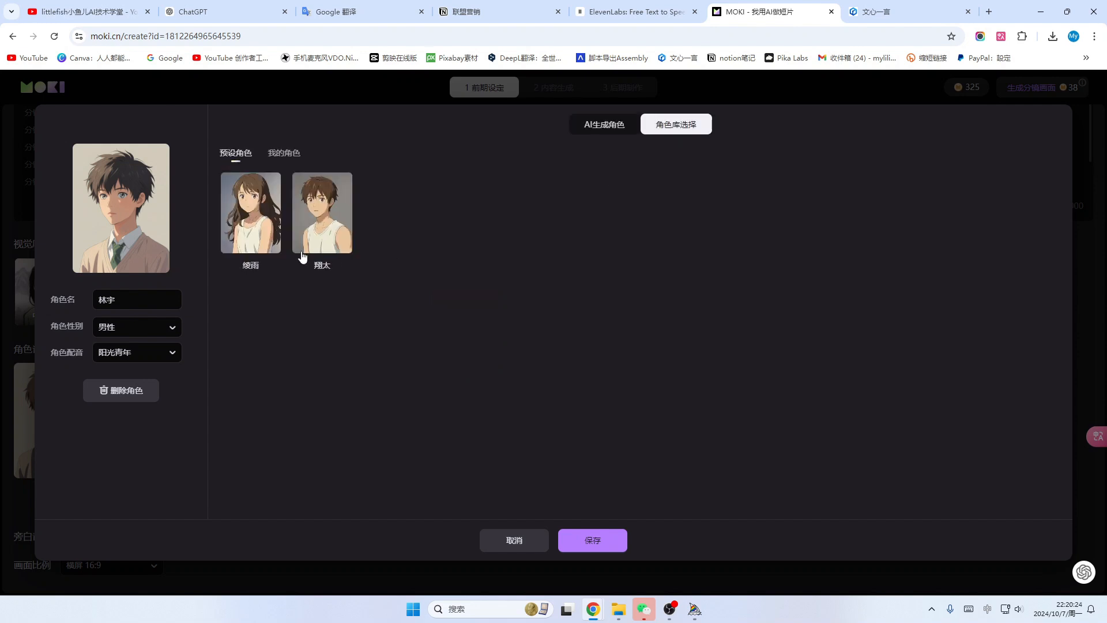
pyautogui.moveTo(337, 220)
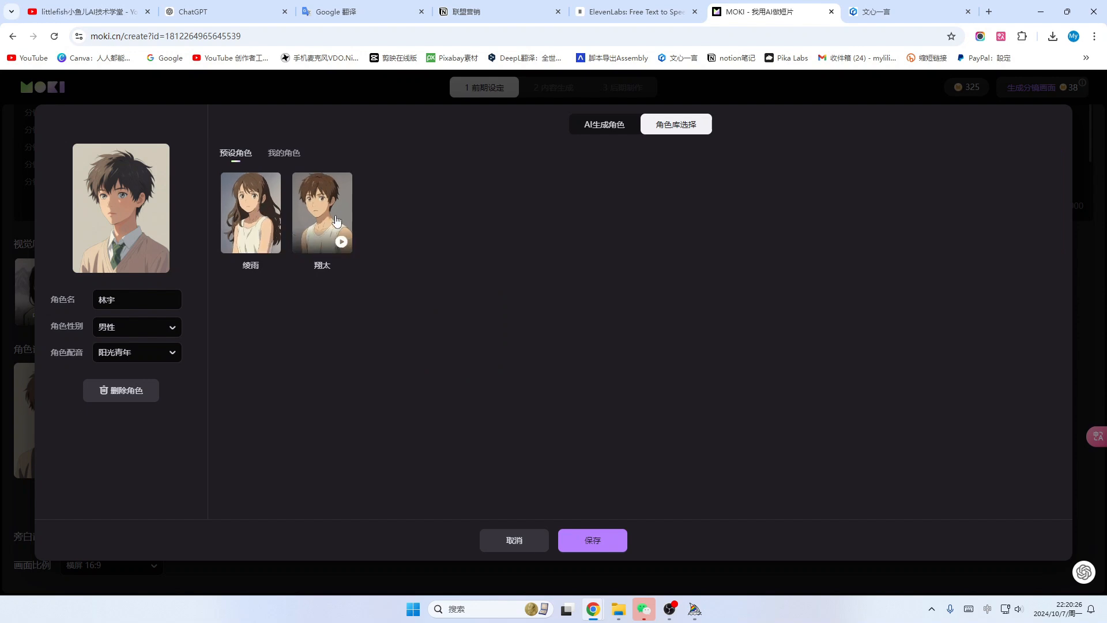
pyautogui.click(247, 156)
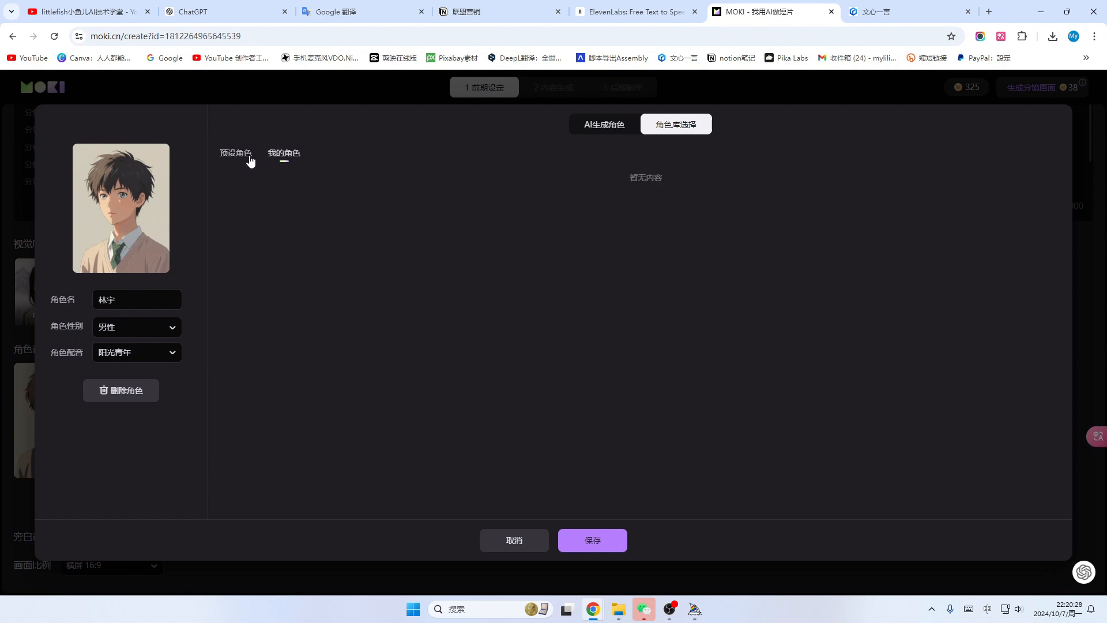
pyautogui.click(601, 125)
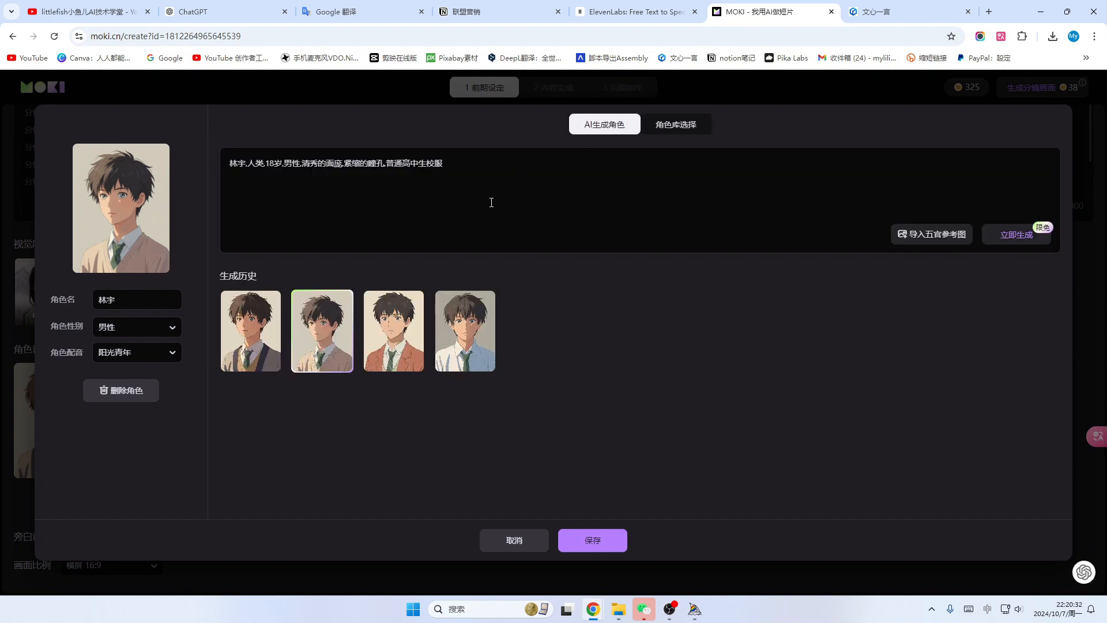
pyautogui.moveTo(340, 326)
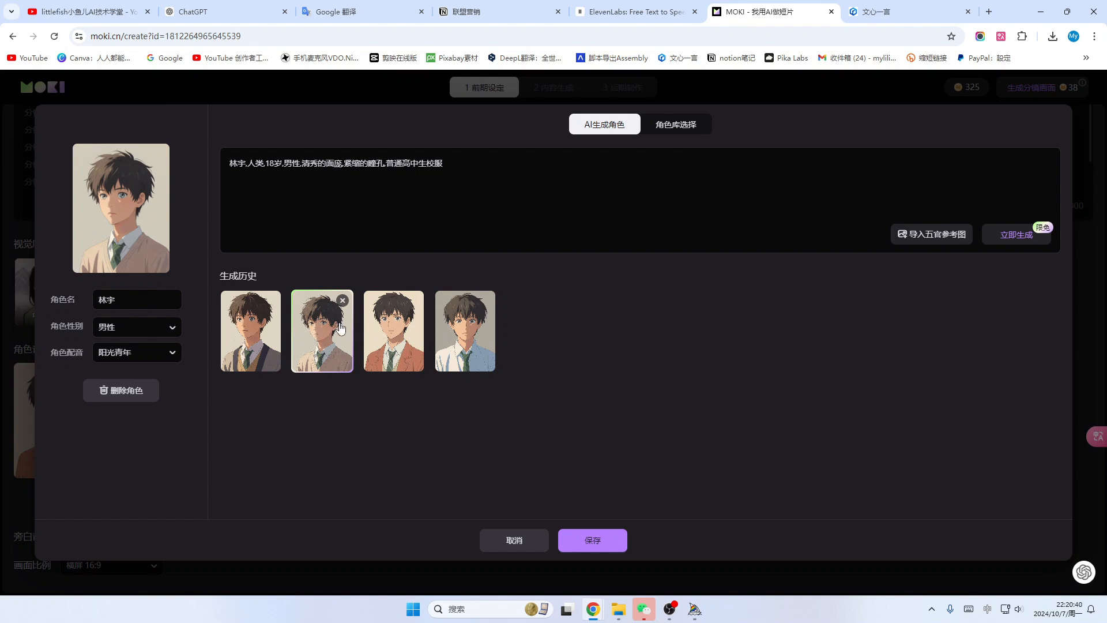
pyautogui.click(173, 327)
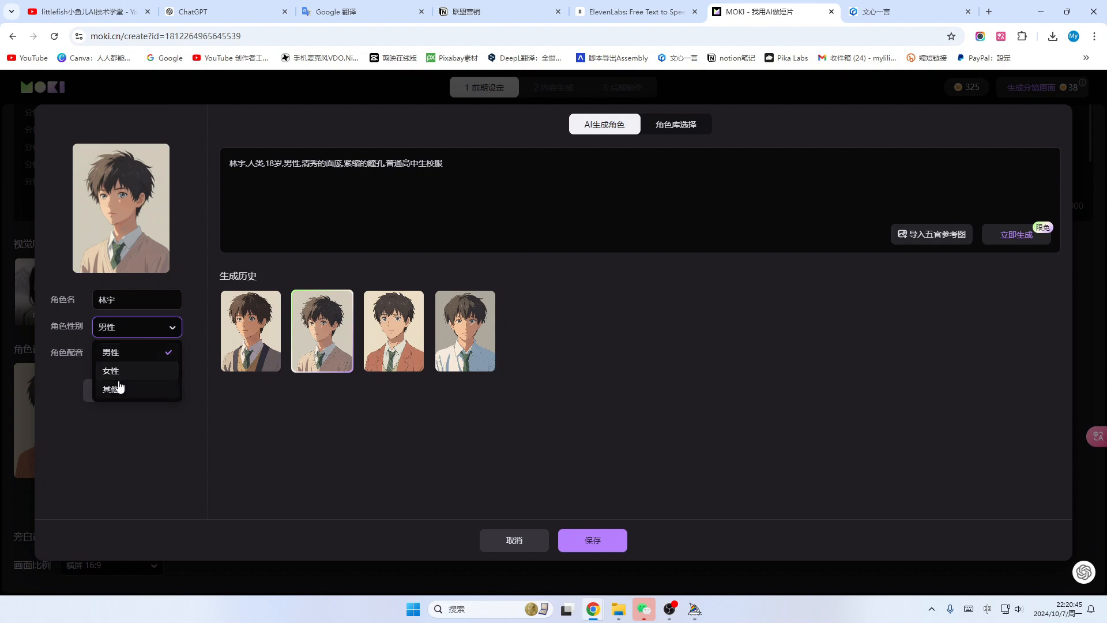
pyautogui.click(103, 428)
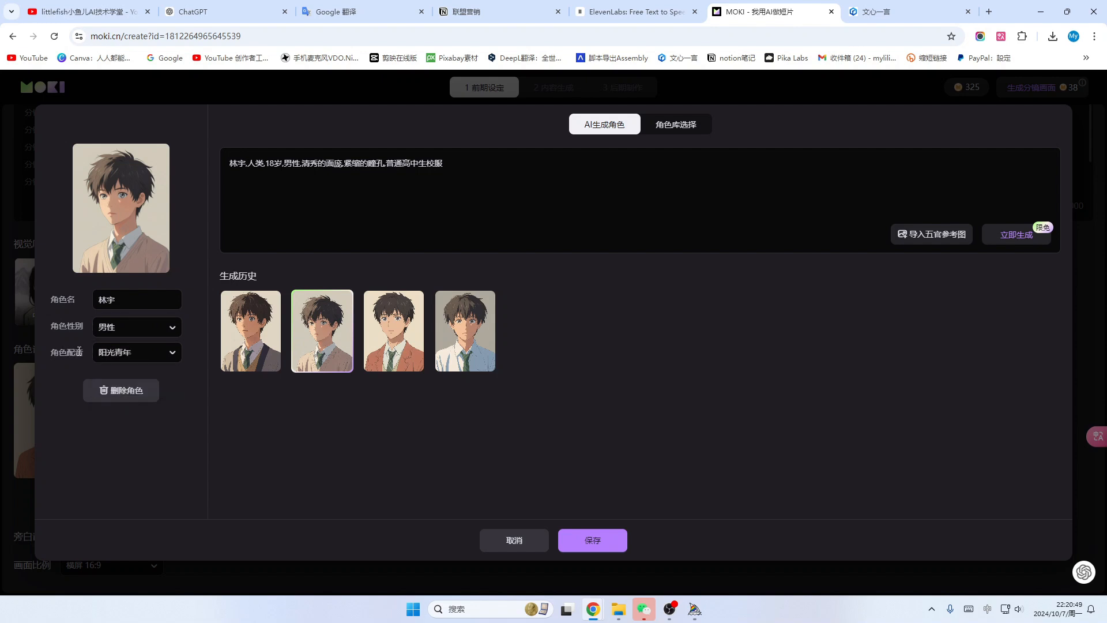
# Step: Preview young male voices 阳光青年, 忧郁诗人, 温柔暖男, 活力少年, 剑客少侠, 和善青年 and 亲切男生
pyautogui.click(172, 353)
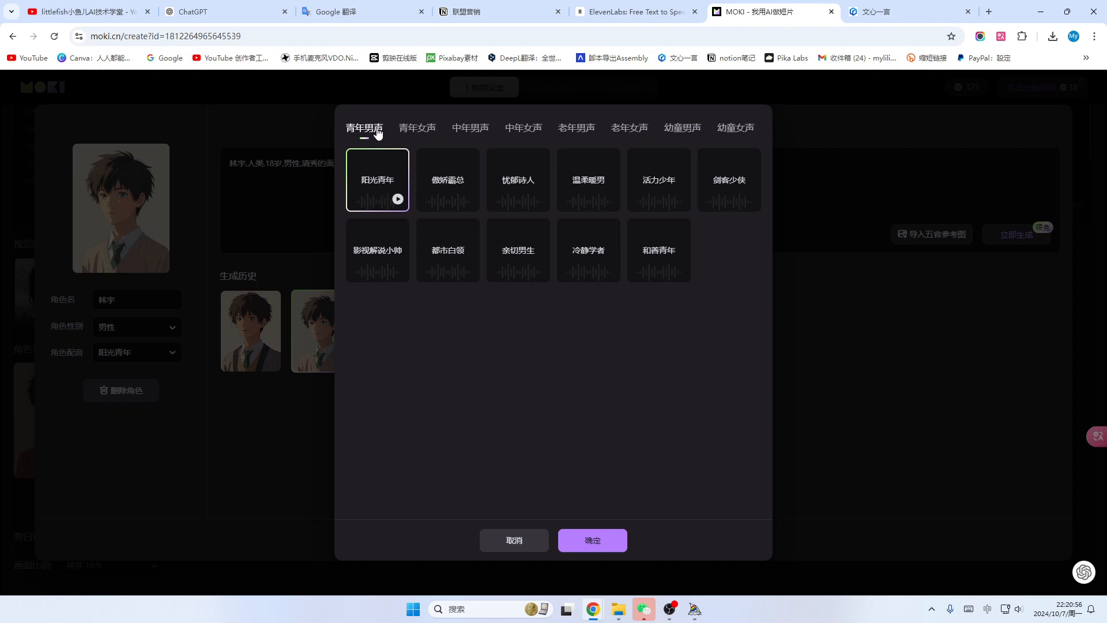
pyautogui.click(397, 199)
pyautogui.click(539, 199)
pyautogui.click(608, 200)
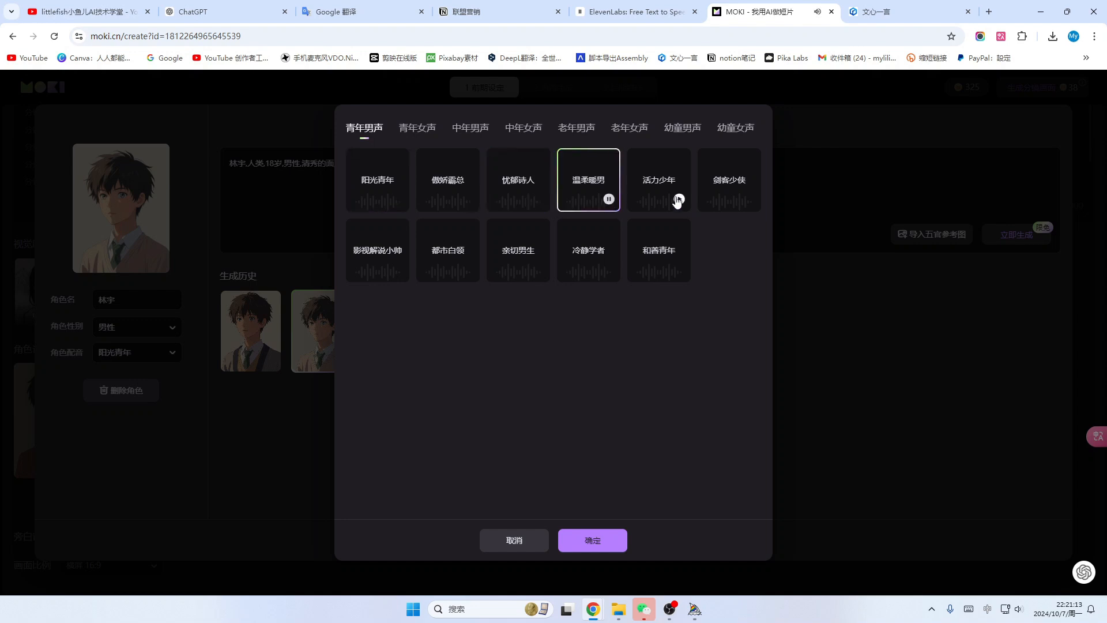
pyautogui.click(680, 199)
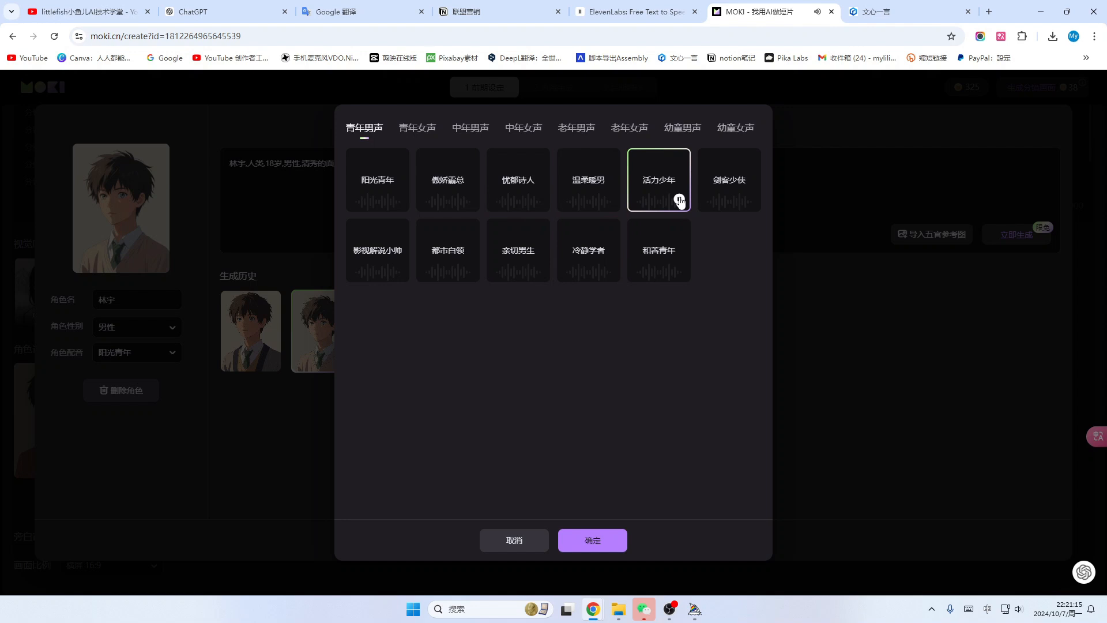
pyautogui.click(749, 199)
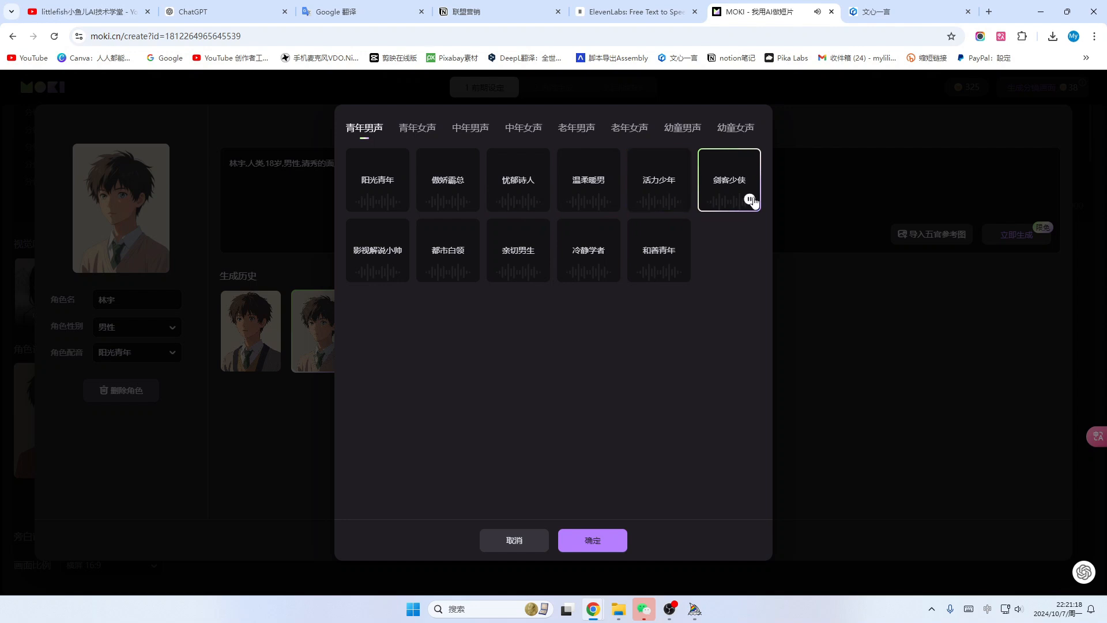
pyautogui.click(679, 269)
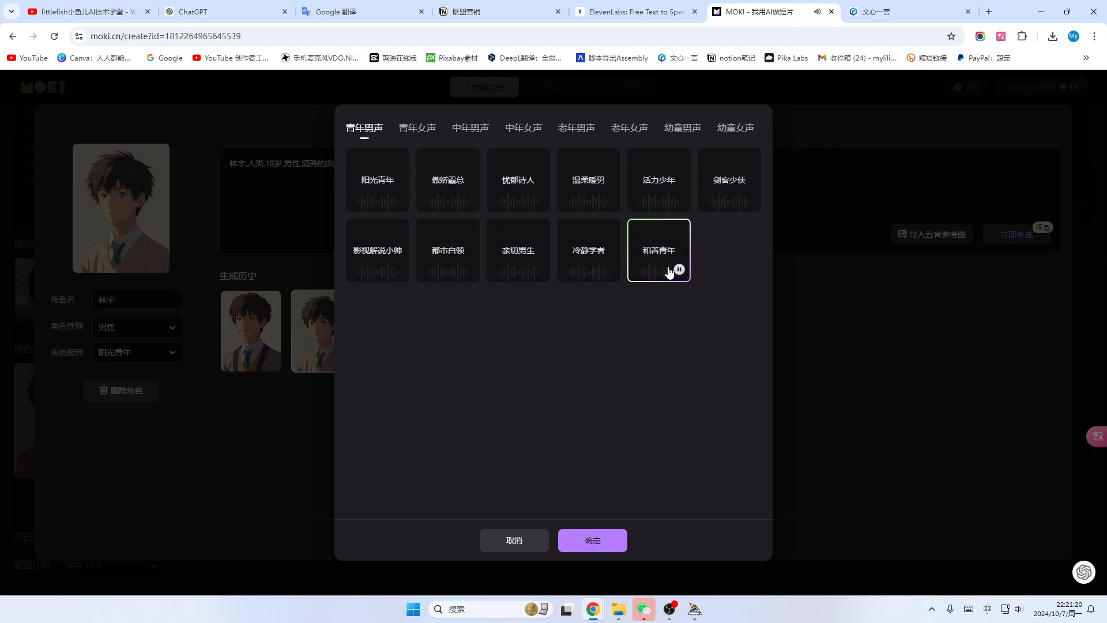
pyautogui.click(538, 269)
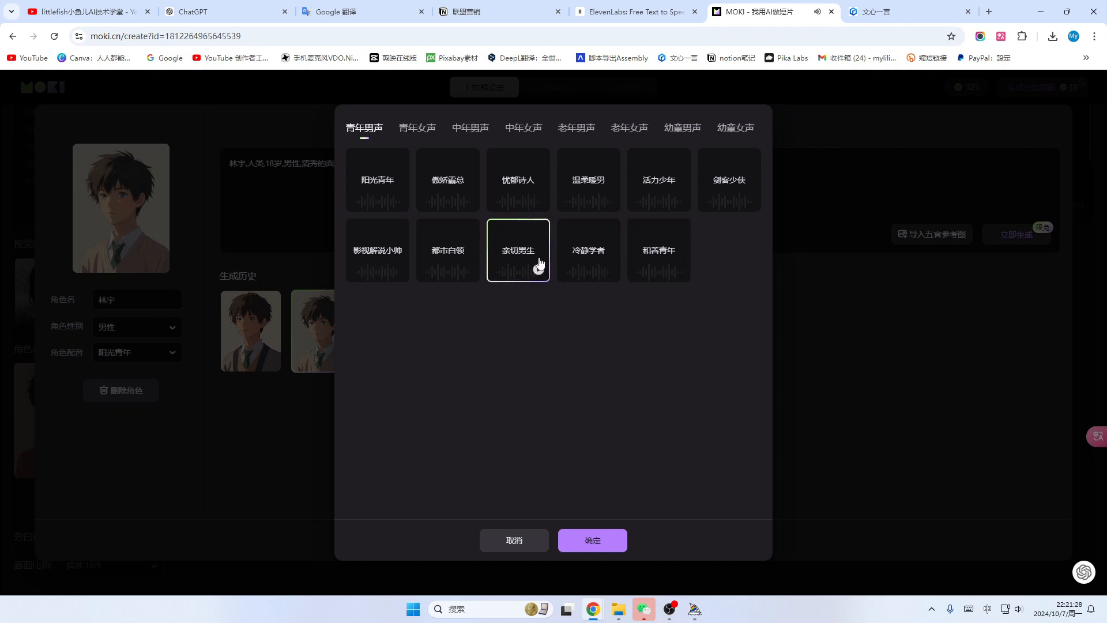
# Step: Browse the other voice categories from 青年女声 through 幼童女声
pyautogui.click(431, 128)
pyautogui.click(479, 130)
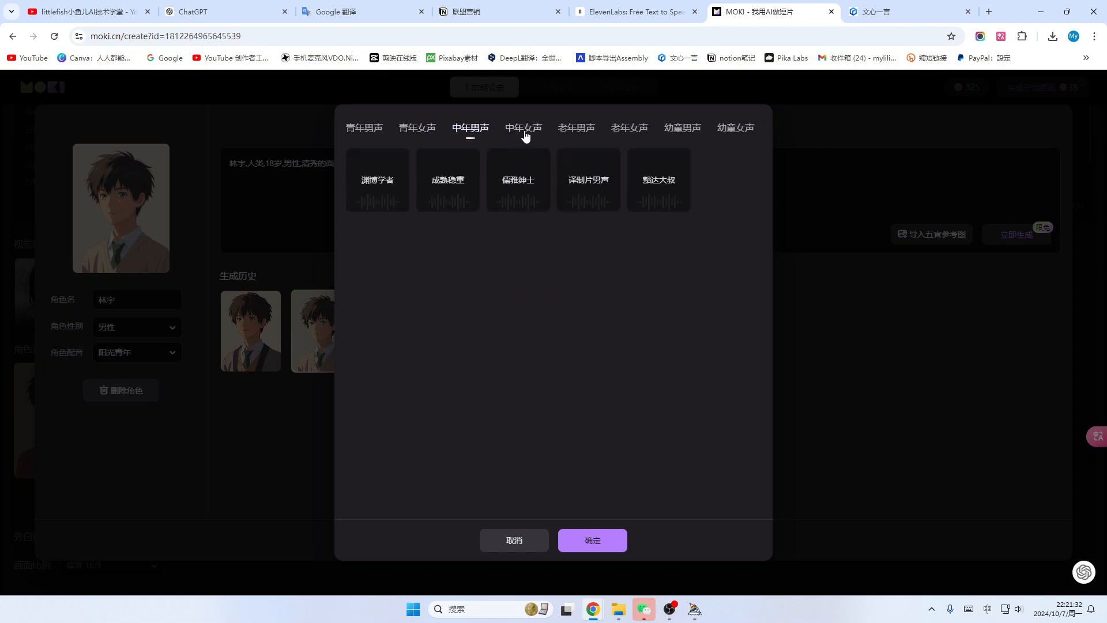
pyautogui.click(526, 132)
pyautogui.click(578, 134)
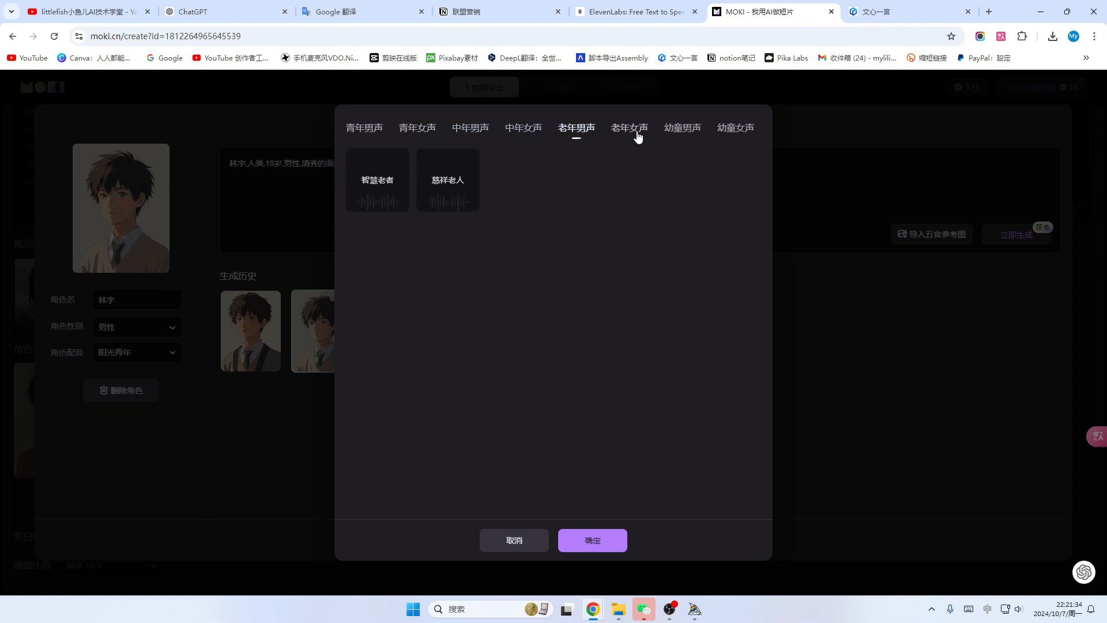
pyautogui.click(634, 132)
pyautogui.click(685, 137)
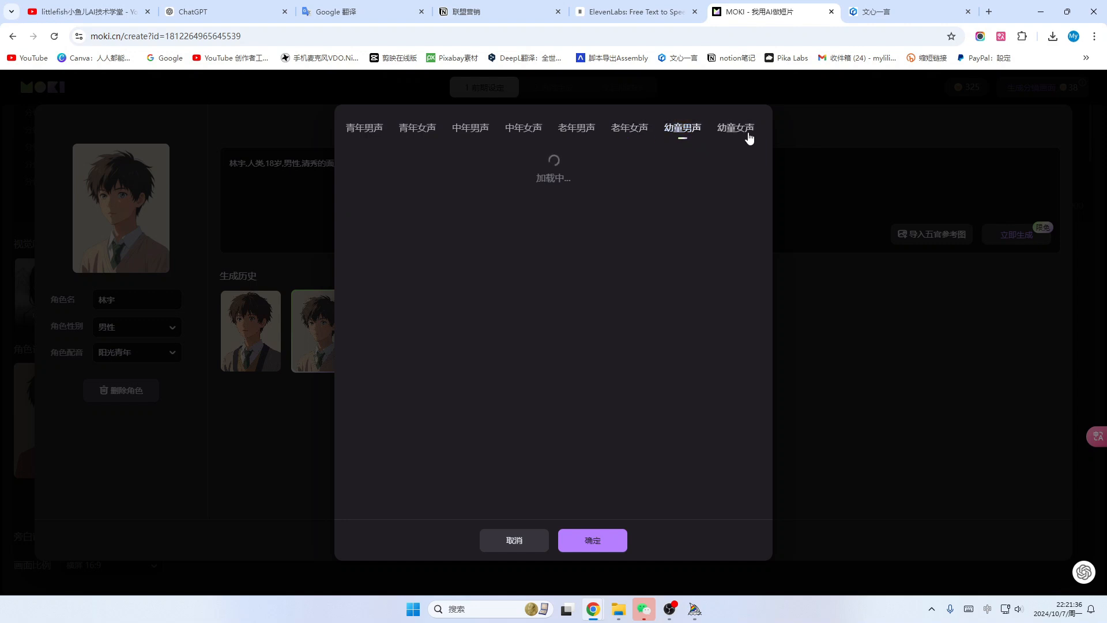
pyautogui.click(741, 136)
# Step: Back in 青年男声, set and confirm 活力少年 as 林宇's voice
pyautogui.click(366, 134)
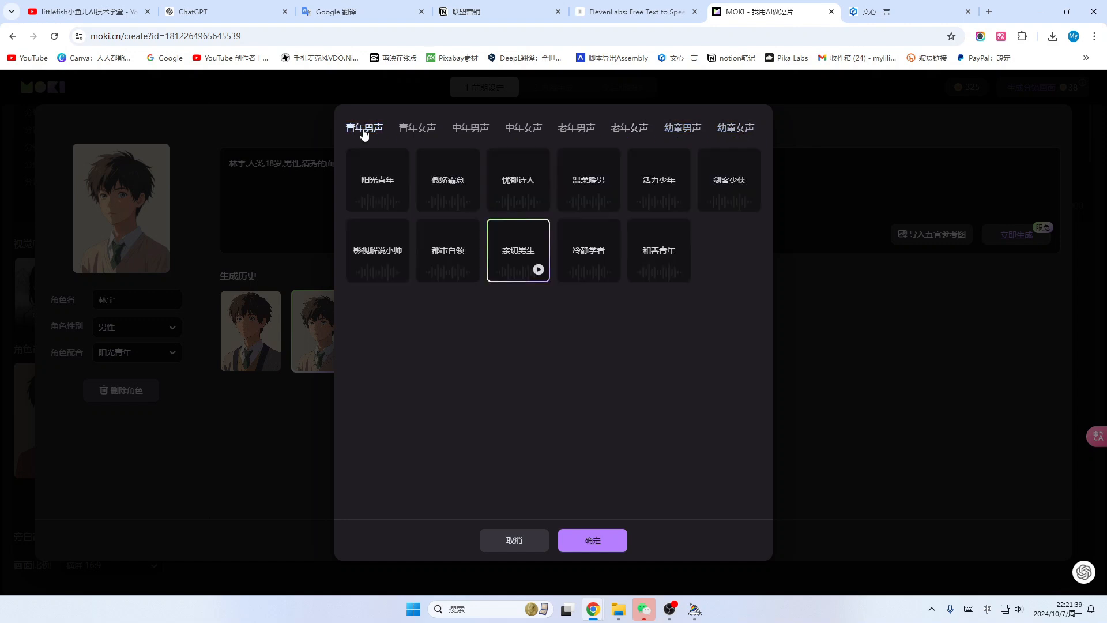
pyautogui.click(678, 200)
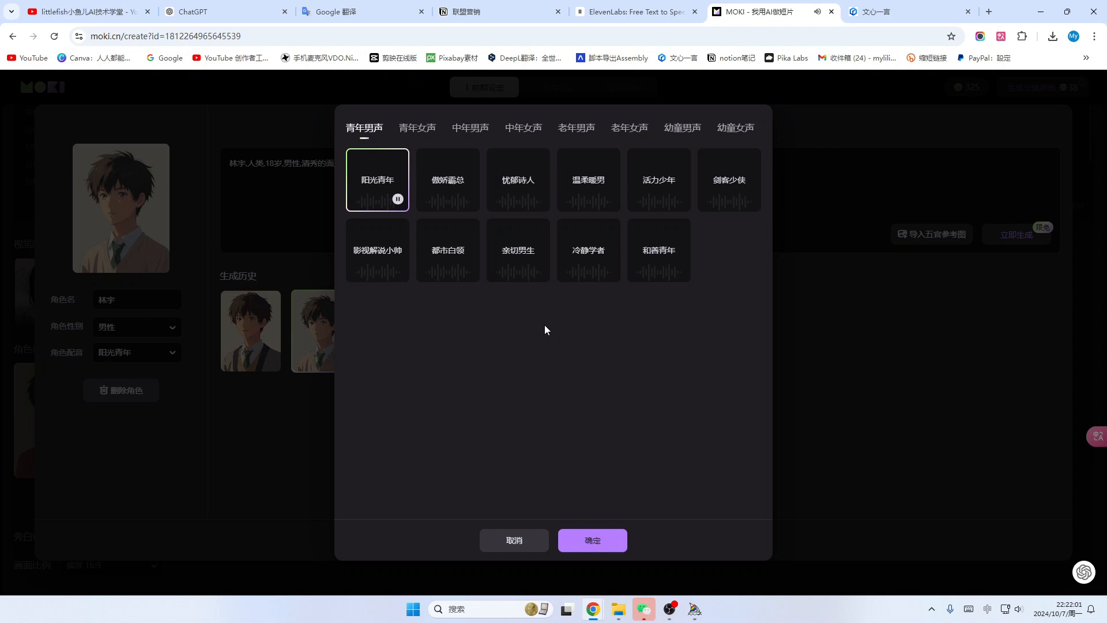
pyautogui.click(663, 185)
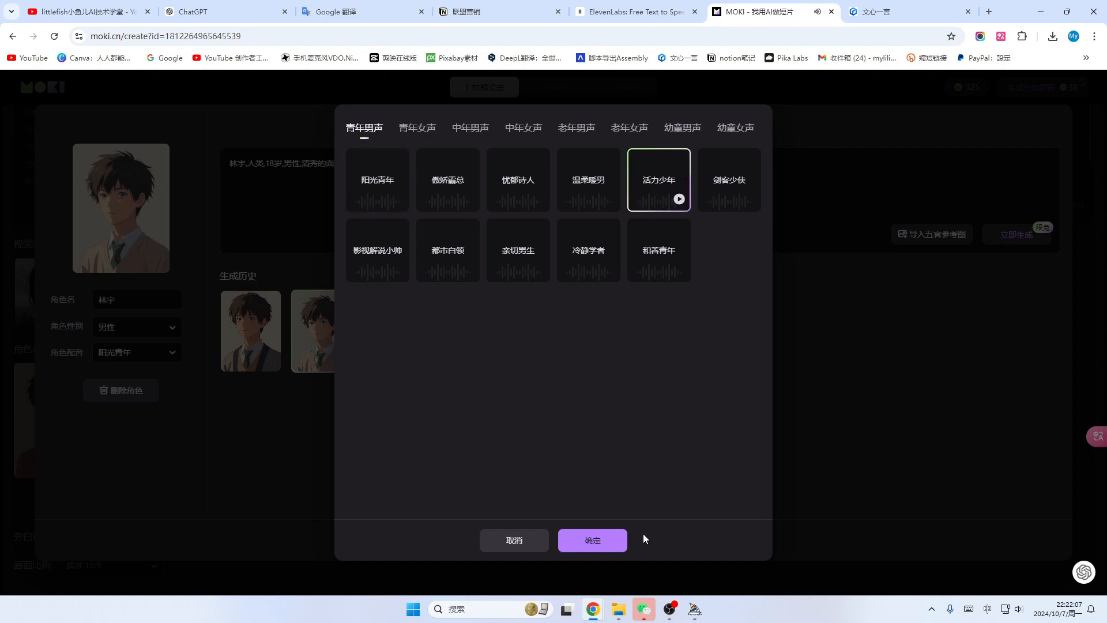
pyautogui.click(590, 542)
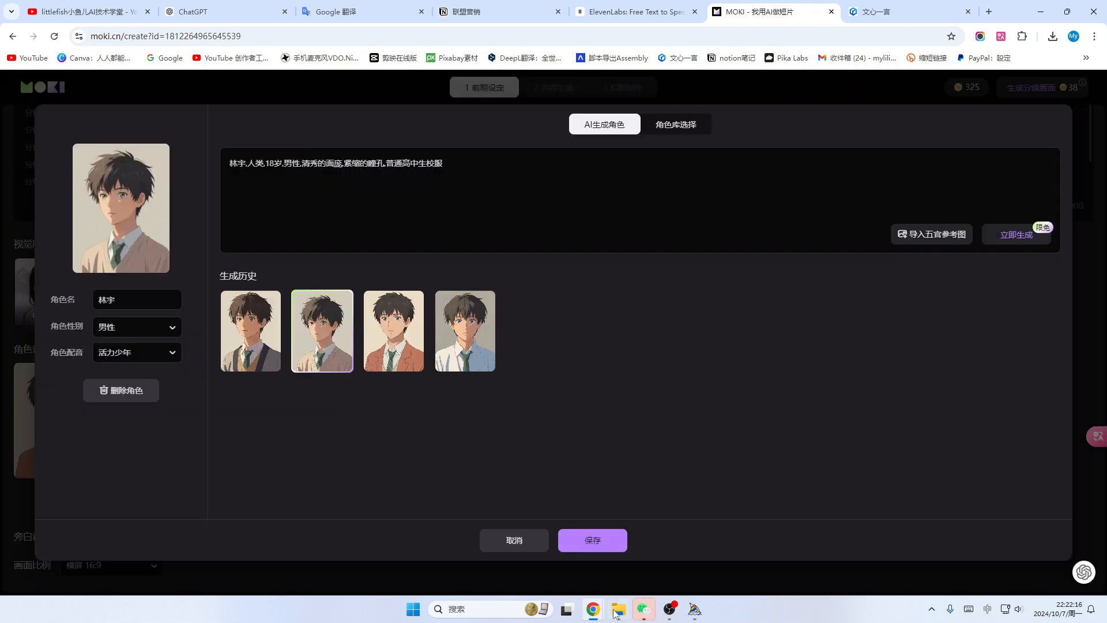
# Step: Save 林宇 as a project character, keep 横屏 16:9, and start generating the 日式动漫 storyboard images
pyautogui.click(594, 541)
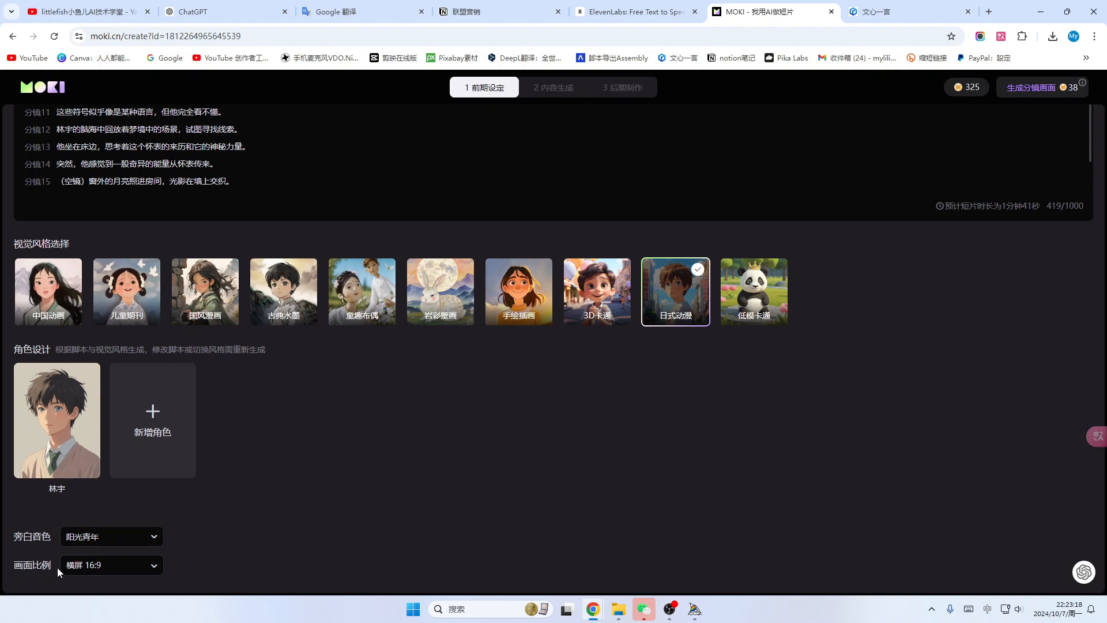
pyautogui.click(157, 570)
pyautogui.click(167, 563)
pyautogui.scroll(2, 170, 337)
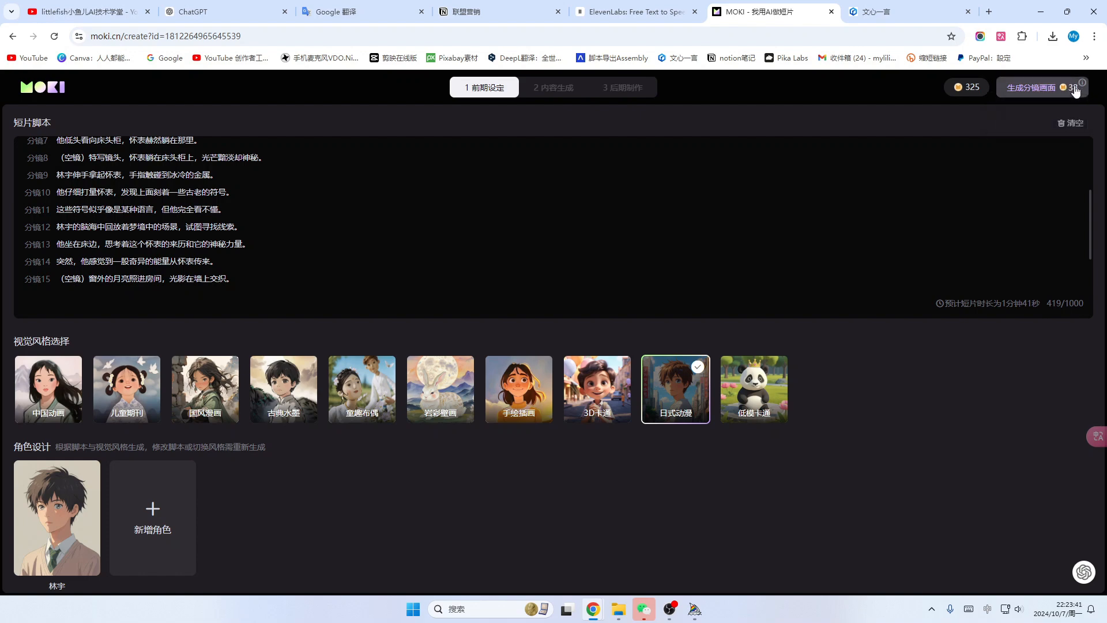
pyautogui.click(1034, 89)
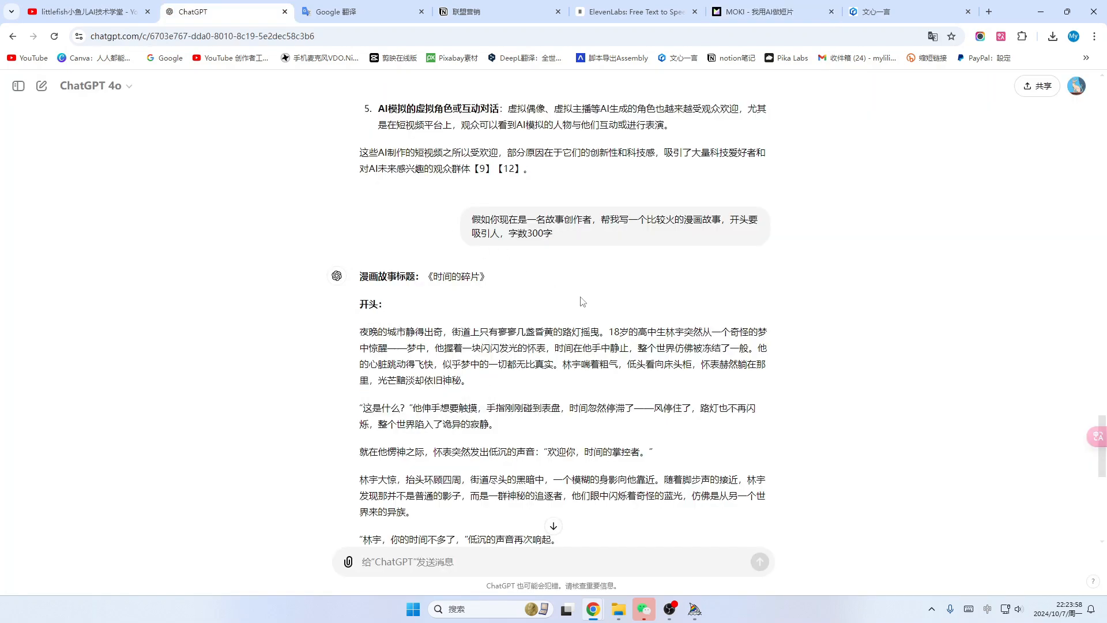
pyautogui.scroll(6, 162, 166)
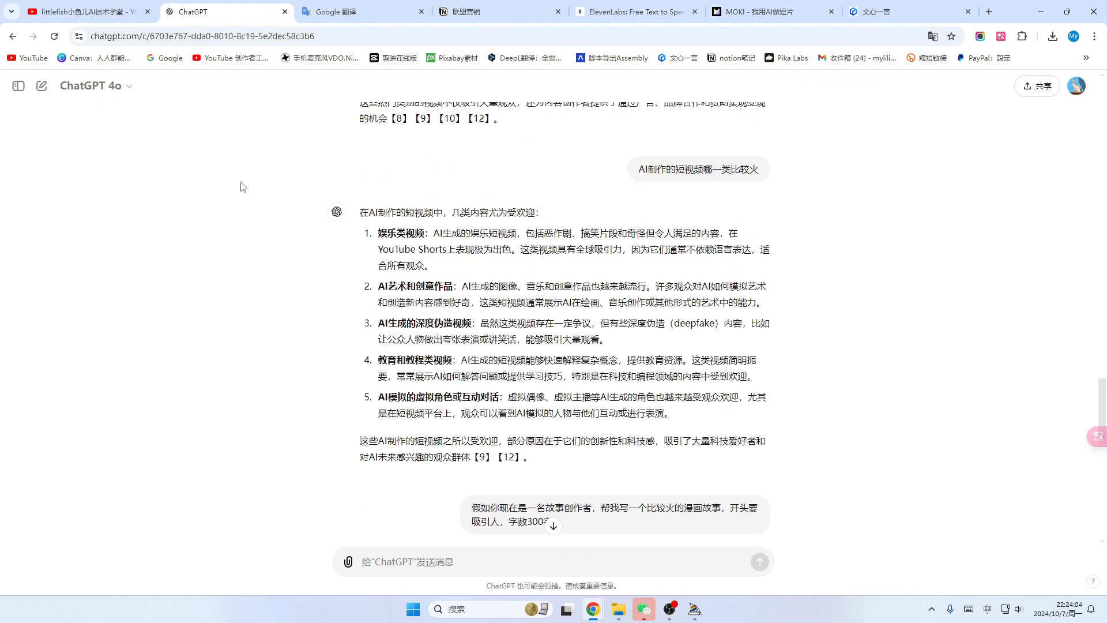
pyautogui.click(767, 11)
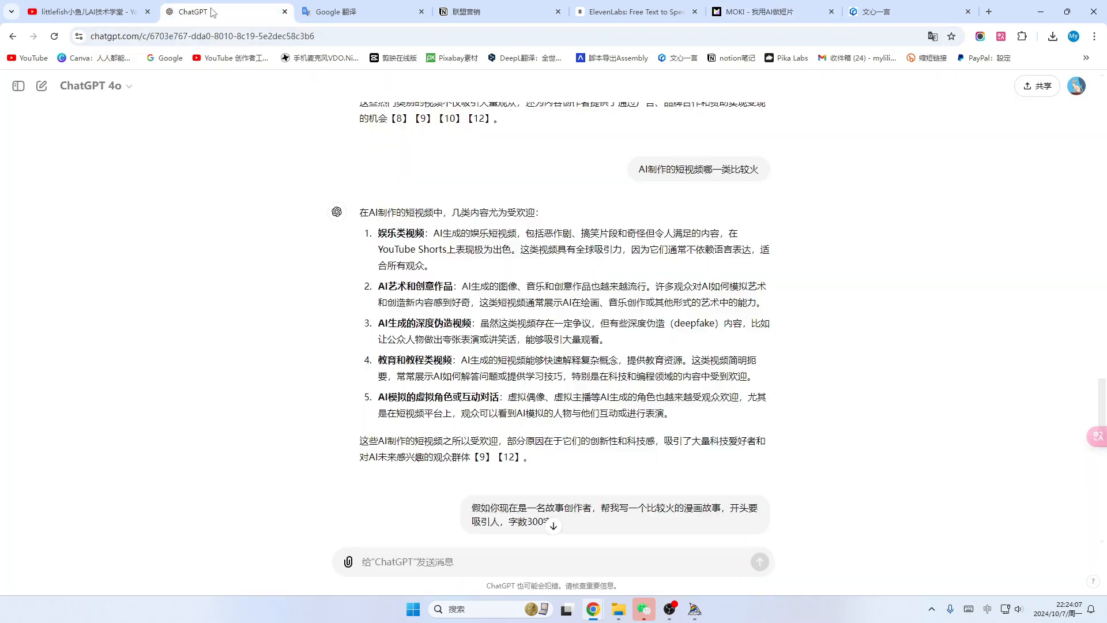
pyautogui.scroll(8, 687, 354)
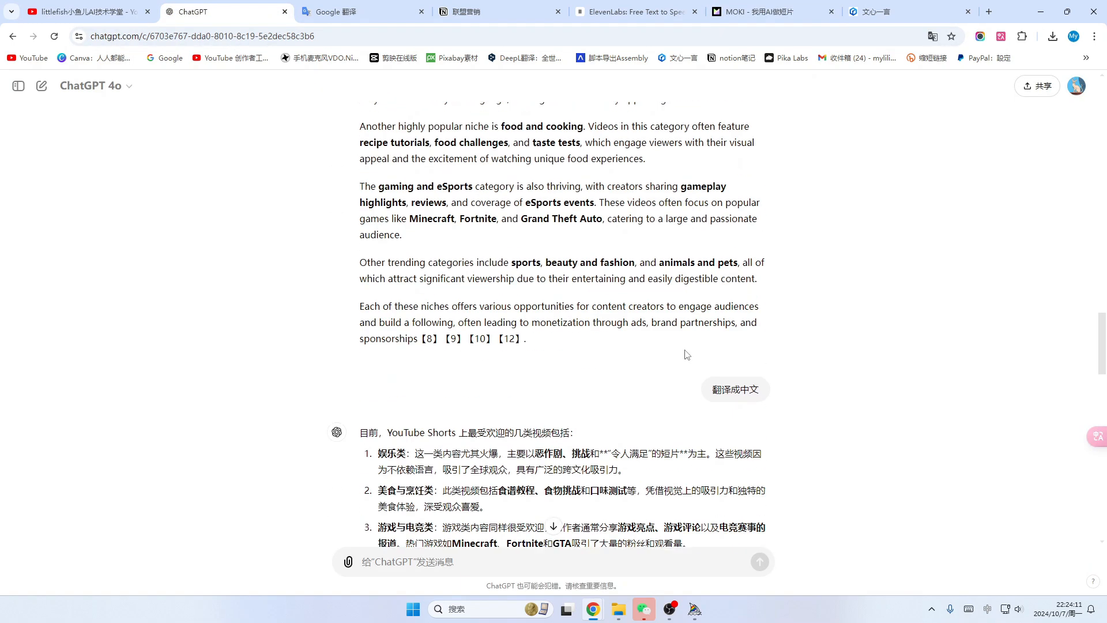
pyautogui.scroll(5, 687, 354)
pyautogui.scroll(-20, 681, 335)
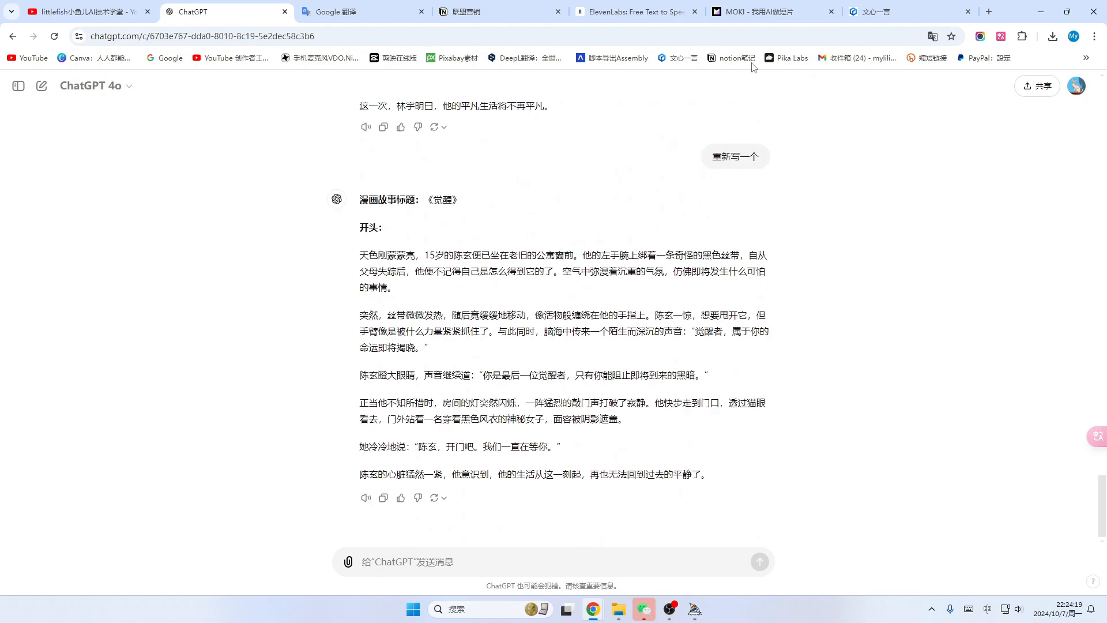
# Step: Return to MOKI and look over scene 01's generated image and description text
pyautogui.click(769, 12)
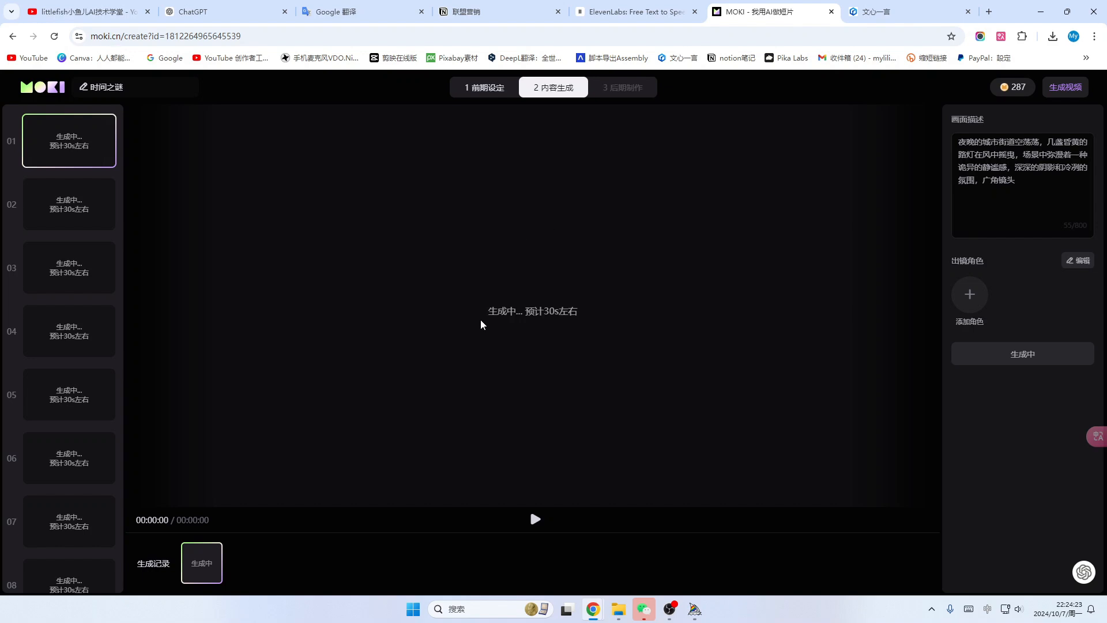
pyautogui.moveTo(87, 164)
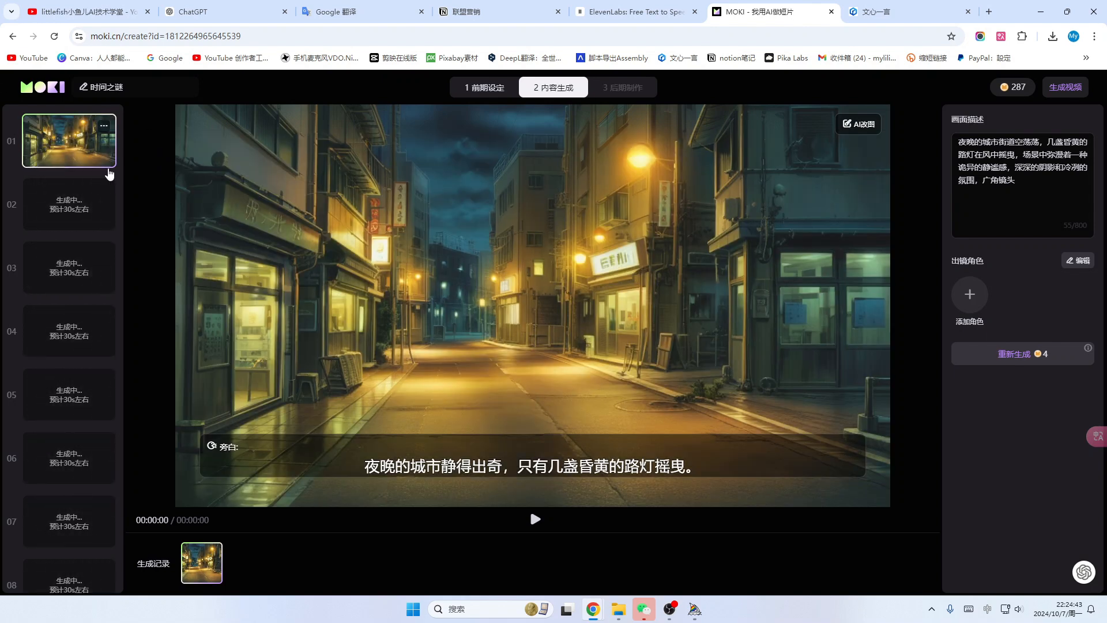
pyautogui.moveTo(27, 132)
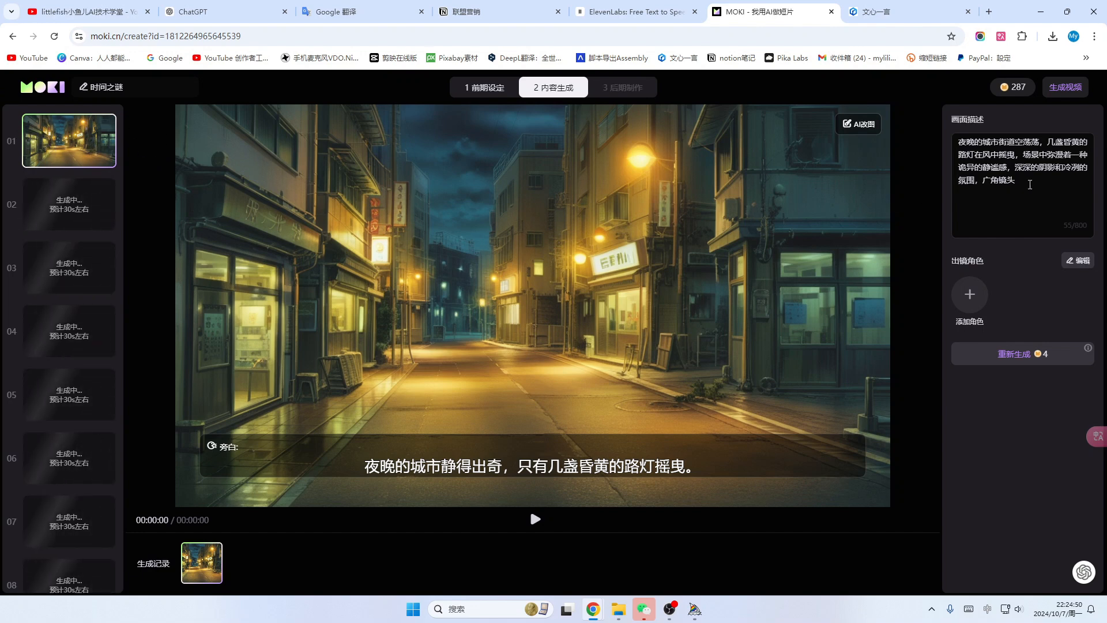
pyautogui.moveTo(1016, 181); pyautogui.dragTo(967, 147)
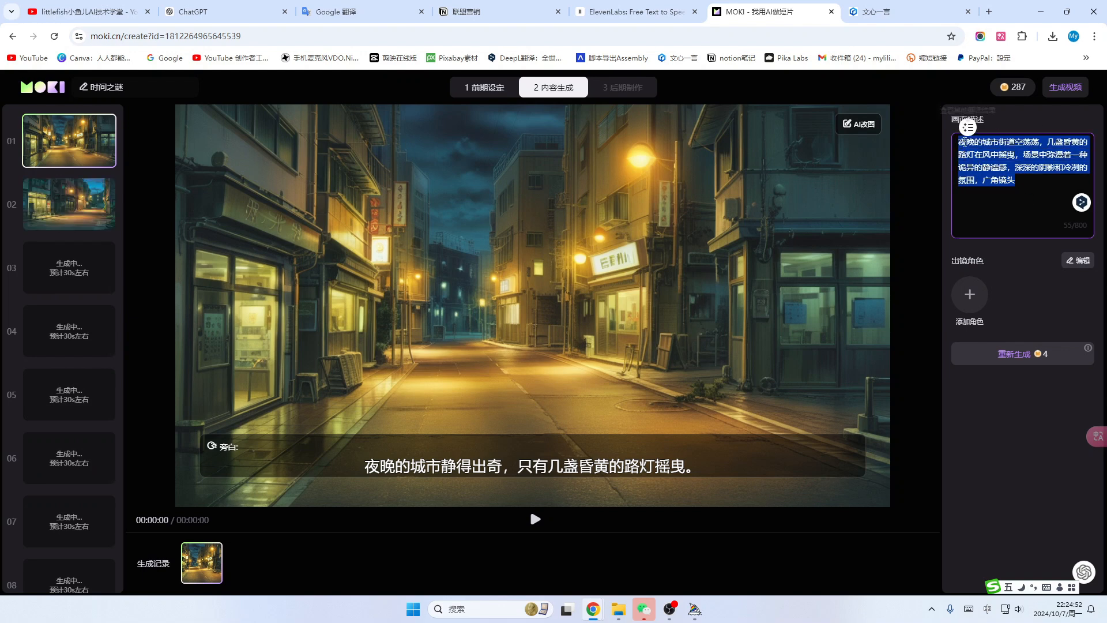
pyautogui.click(1033, 182)
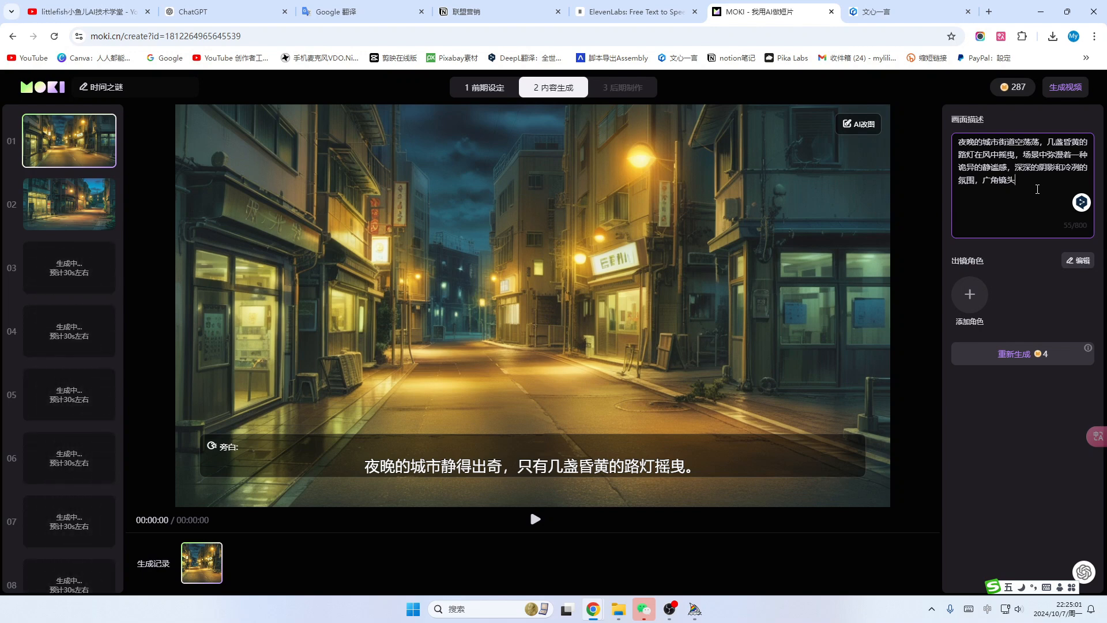
# Step: Move through scene 02 to scene 03 and select all of its 画面描述 text
pyautogui.click(69, 204)
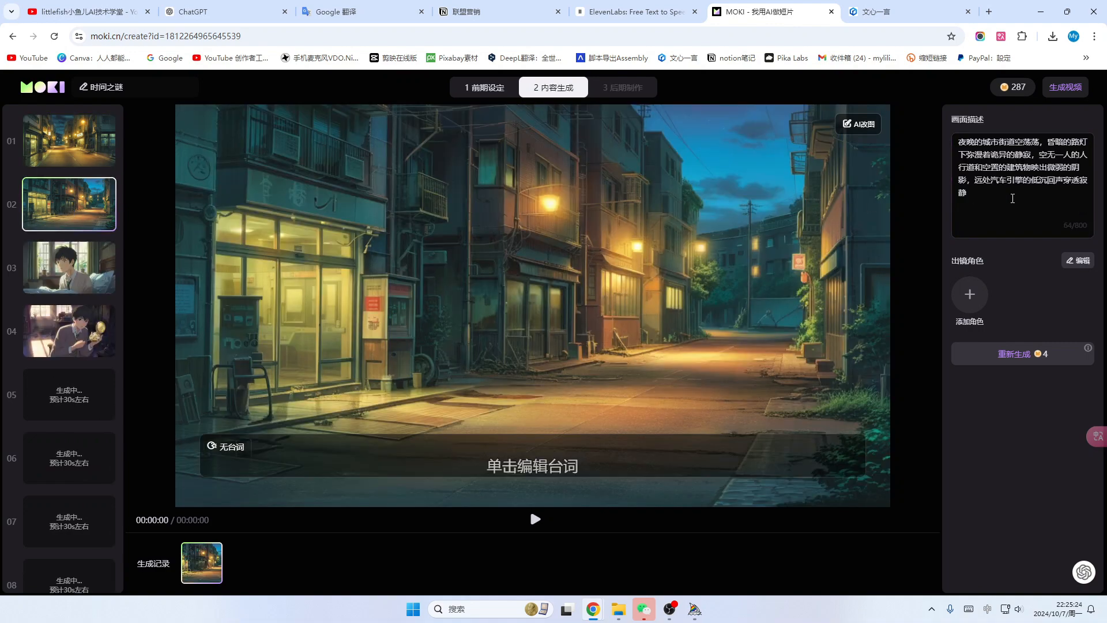
pyautogui.click(23, 254)
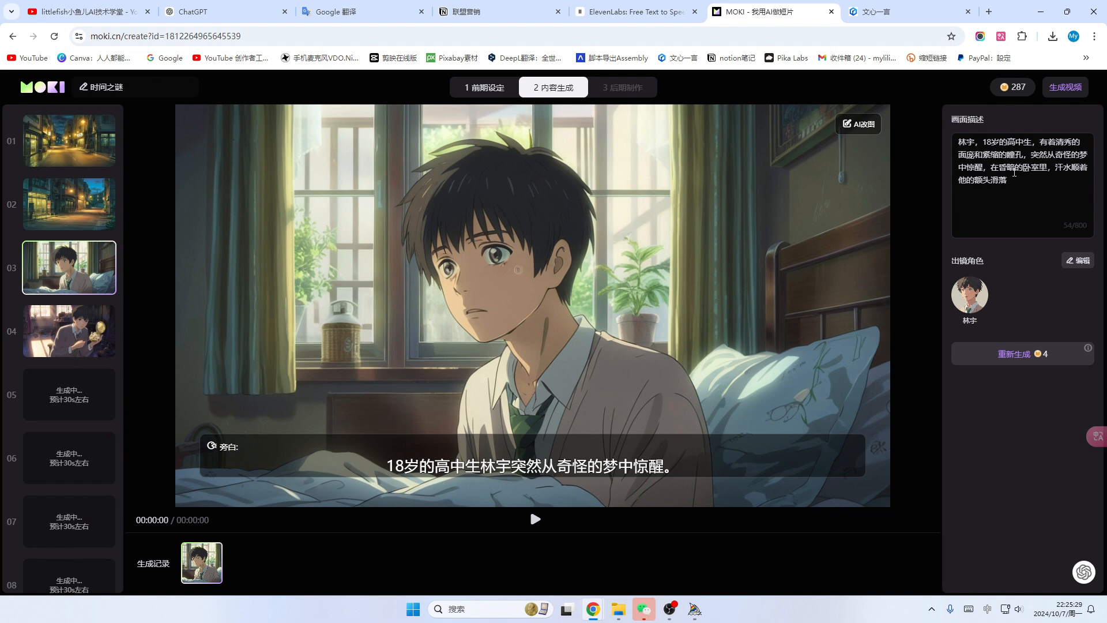
pyautogui.moveTo(1013, 180); pyautogui.dragTo(952, 142)
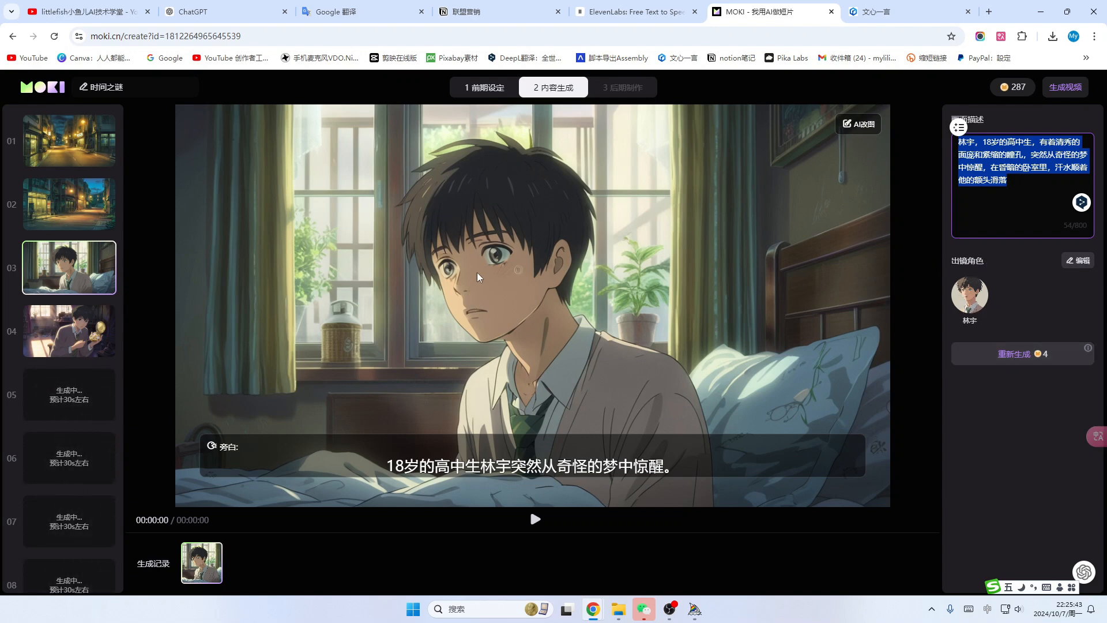
# Step: Check scene 03's 出镜角色 selection without changing it
pyautogui.click(1077, 260)
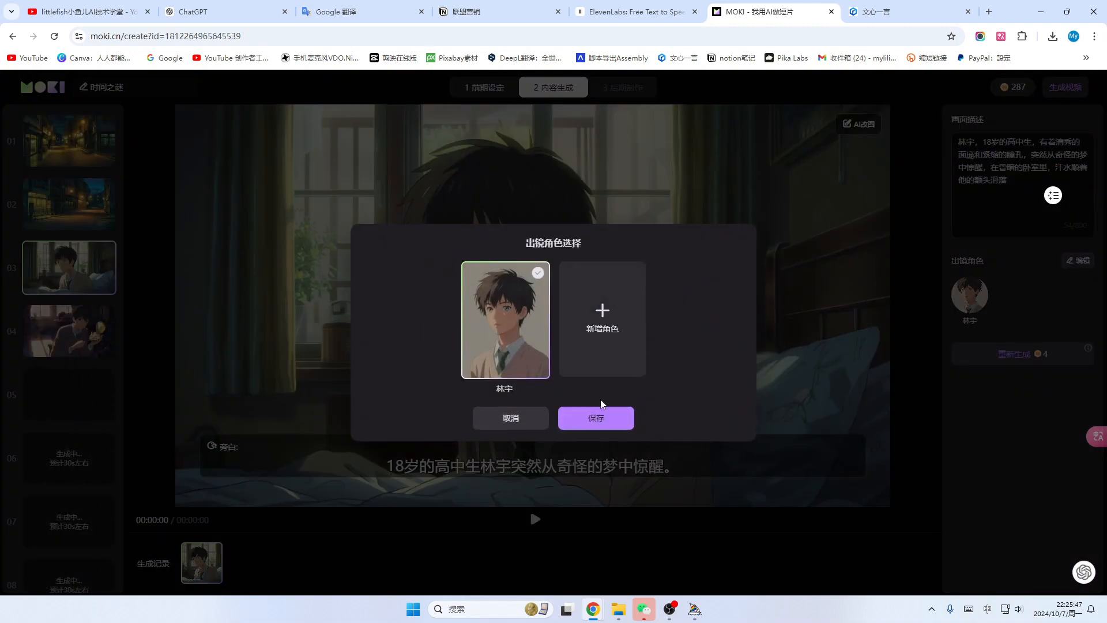
pyautogui.click(512, 419)
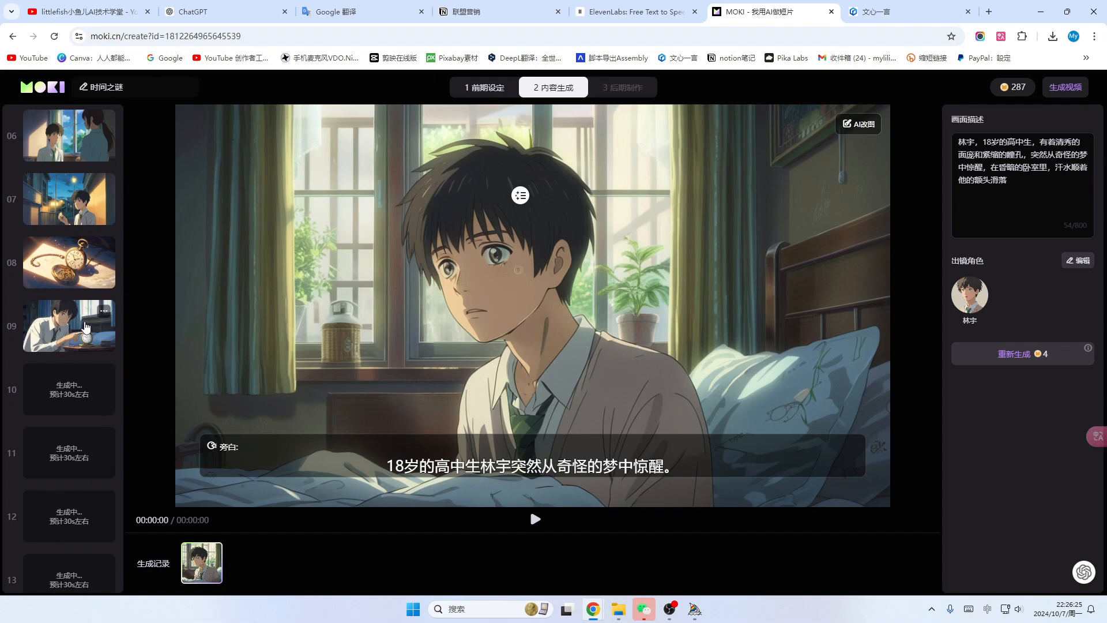
pyautogui.scroll(2, 81, 327)
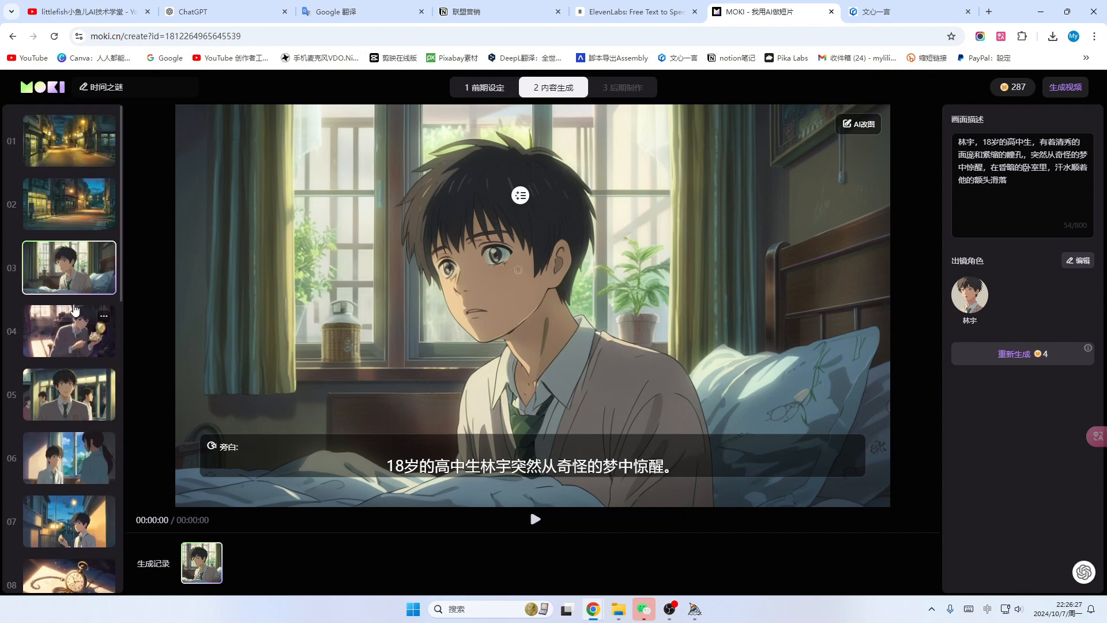
pyautogui.scroll(-2, 84, 358)
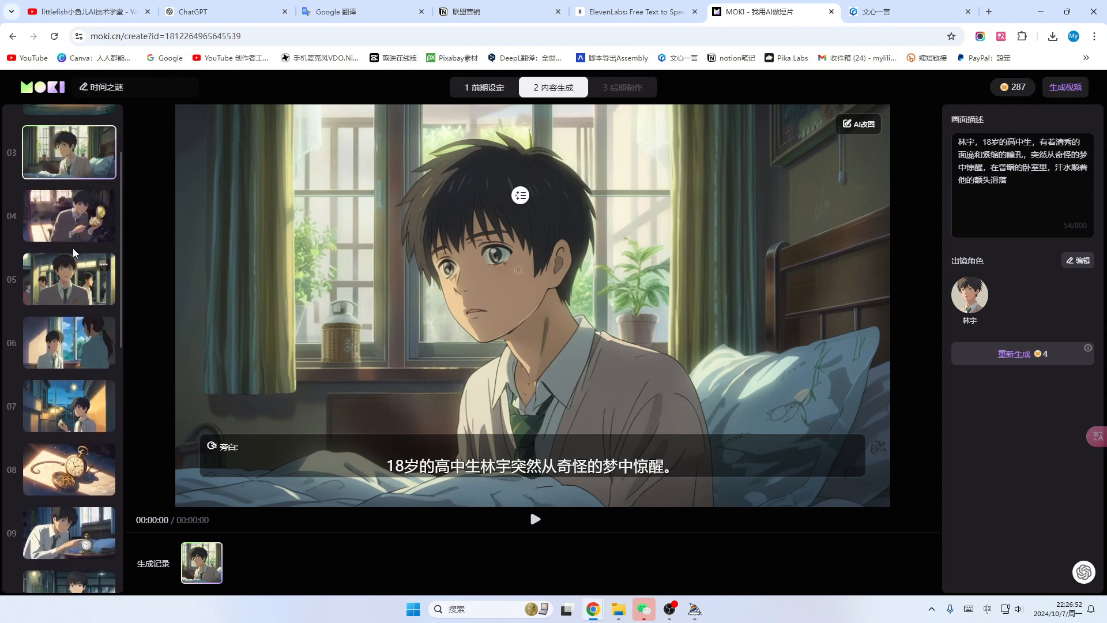
pyautogui.scroll(2, 69, 234)
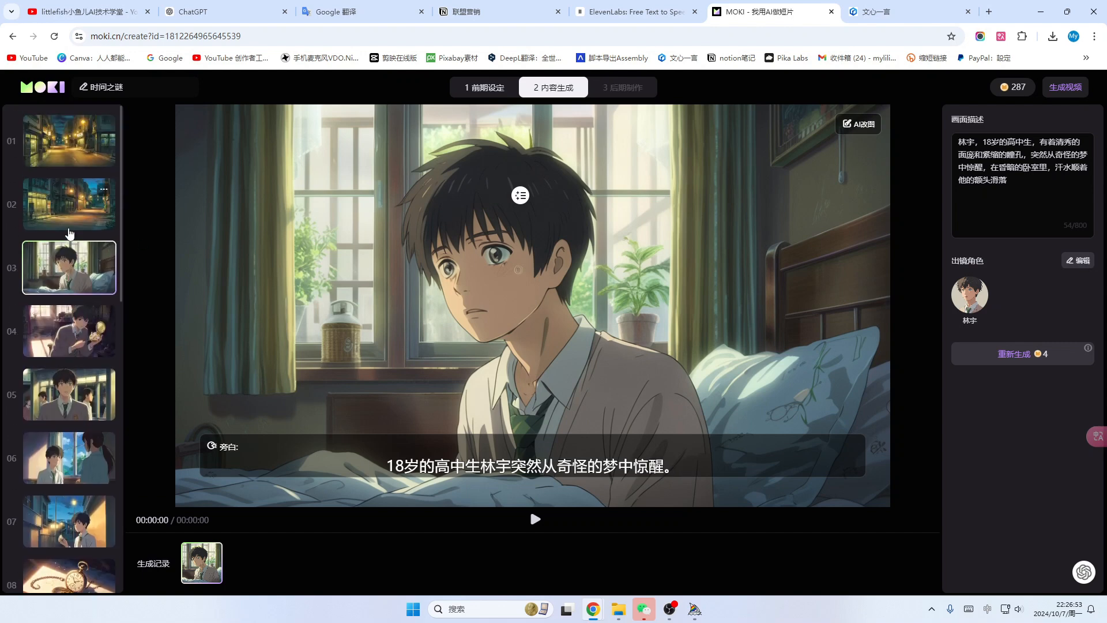
# Step: Browse scenes 04, 03, 09 and 10, then switch to the YouTube channel's Videos page
pyautogui.click(62, 333)
pyautogui.click(53, 289)
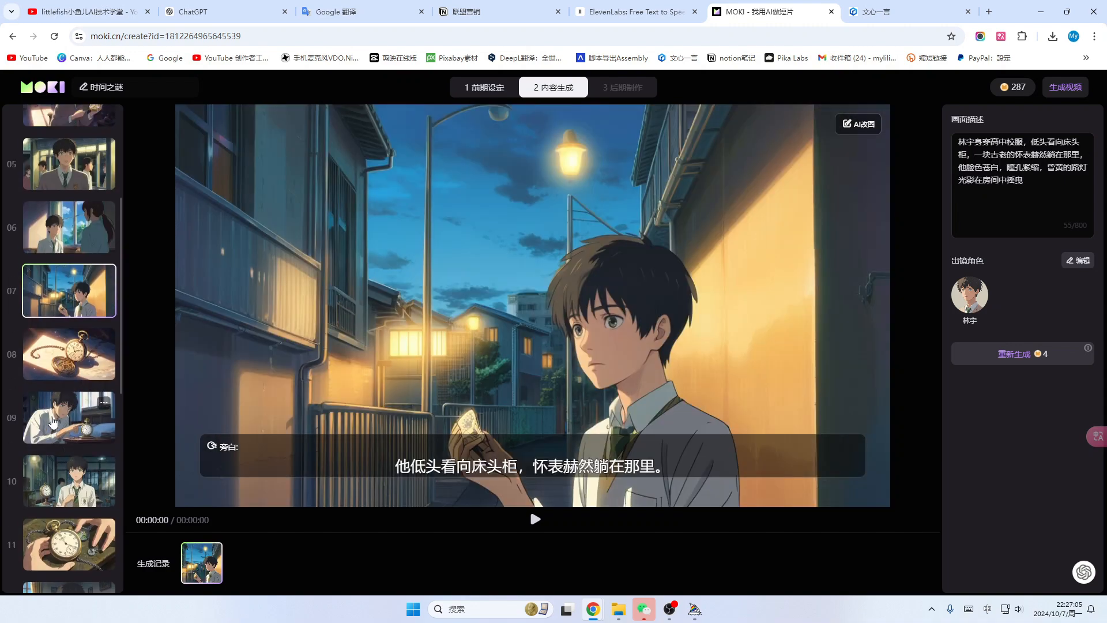
pyautogui.click(53, 421)
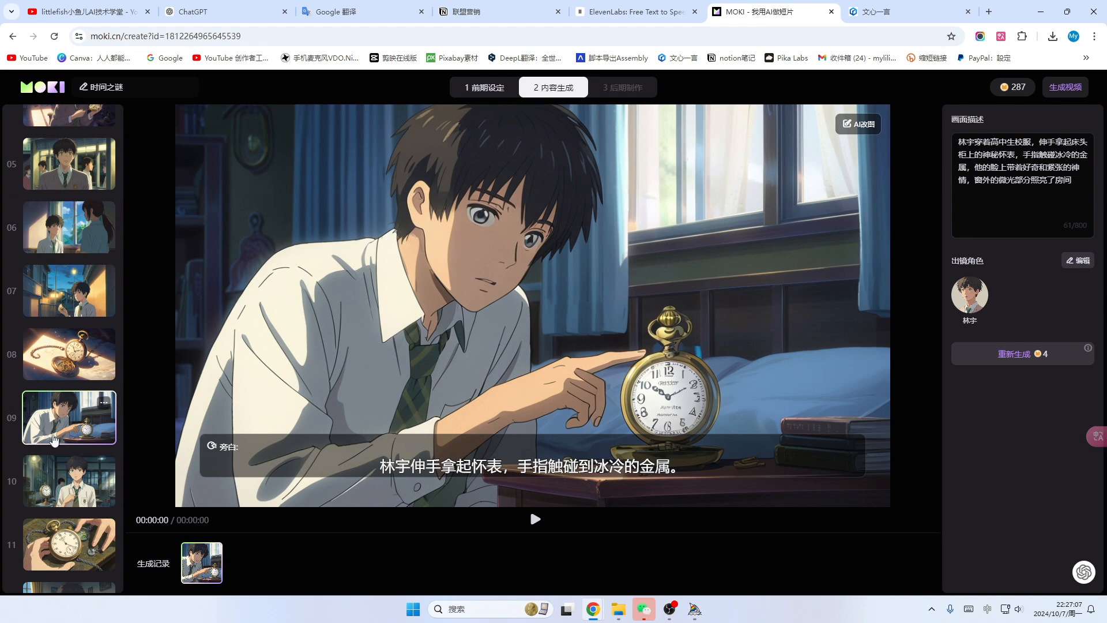
pyautogui.click(62, 480)
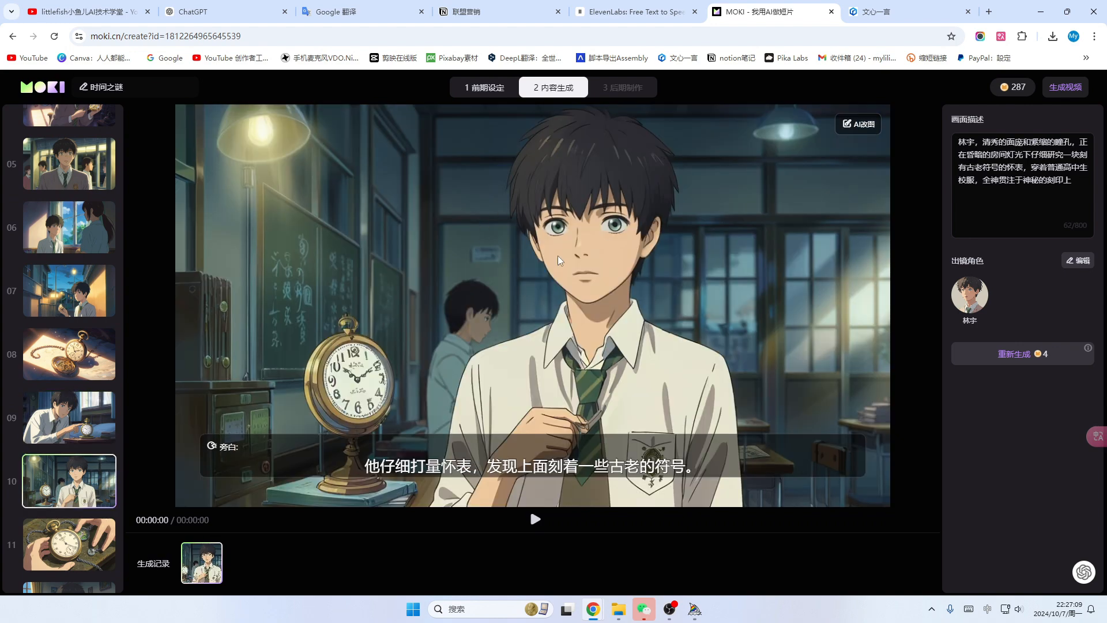
pyautogui.click(86, 11)
pyautogui.scroll(-1, 620, 331)
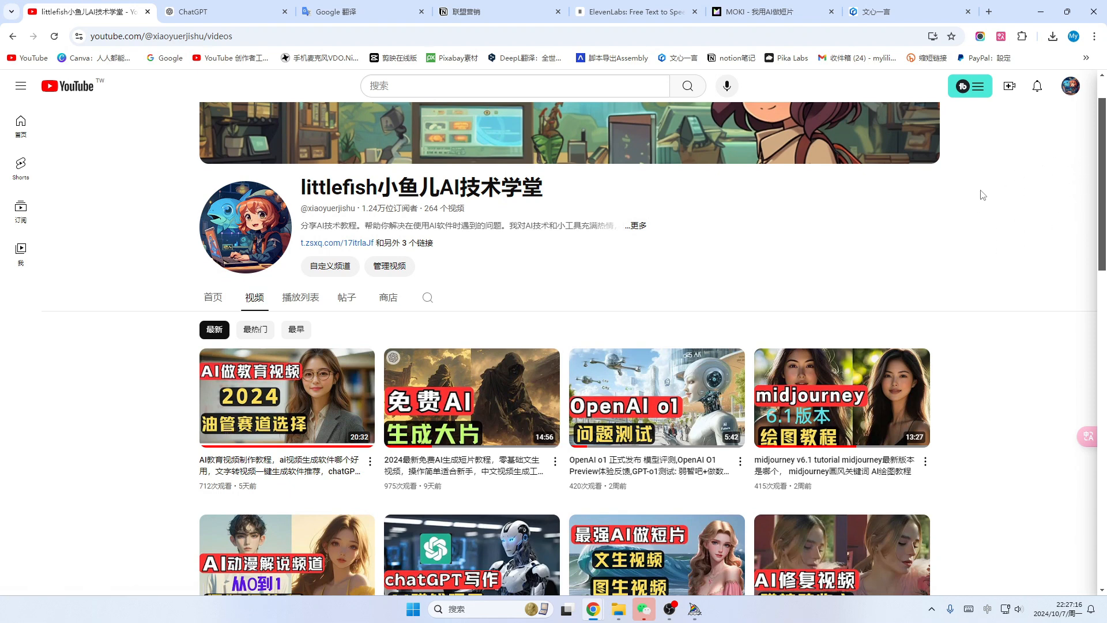
# Step: Scroll through the Midjourney Little Red Riding Hood images in Discord, then minimize it and return to MOKI
pyautogui.click(695, 609)
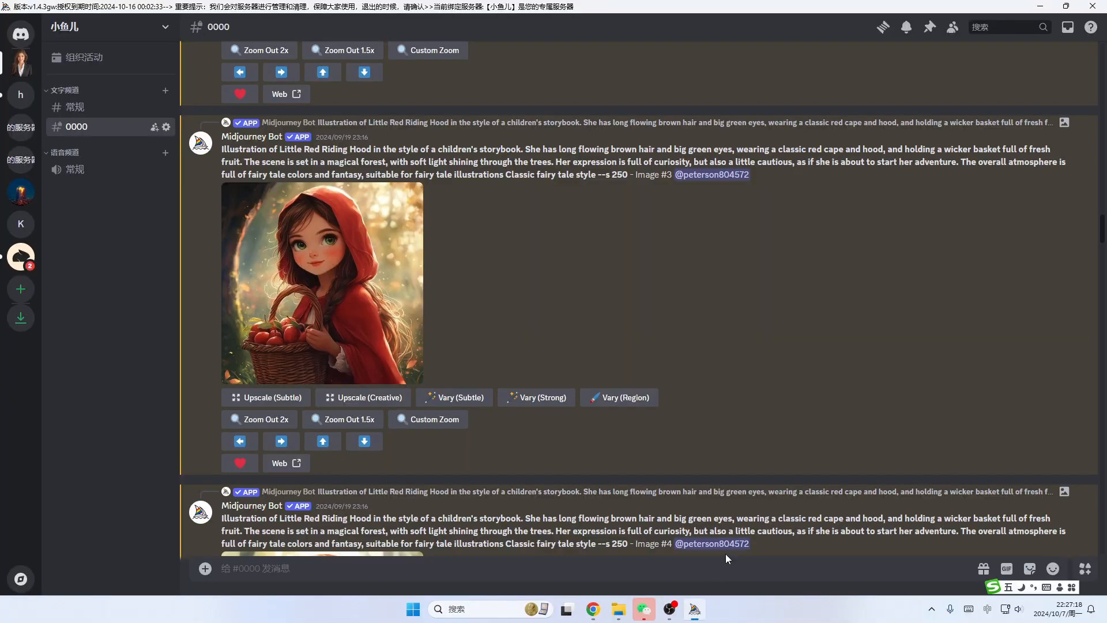
pyautogui.scroll(6, 530, 342)
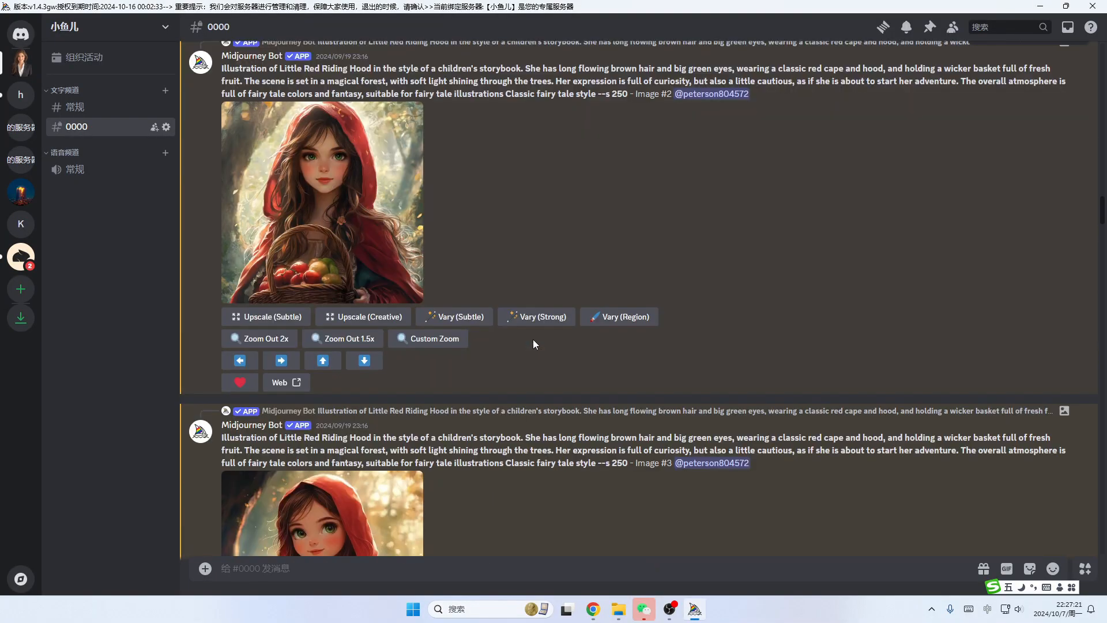
pyautogui.scroll(1, 533, 345)
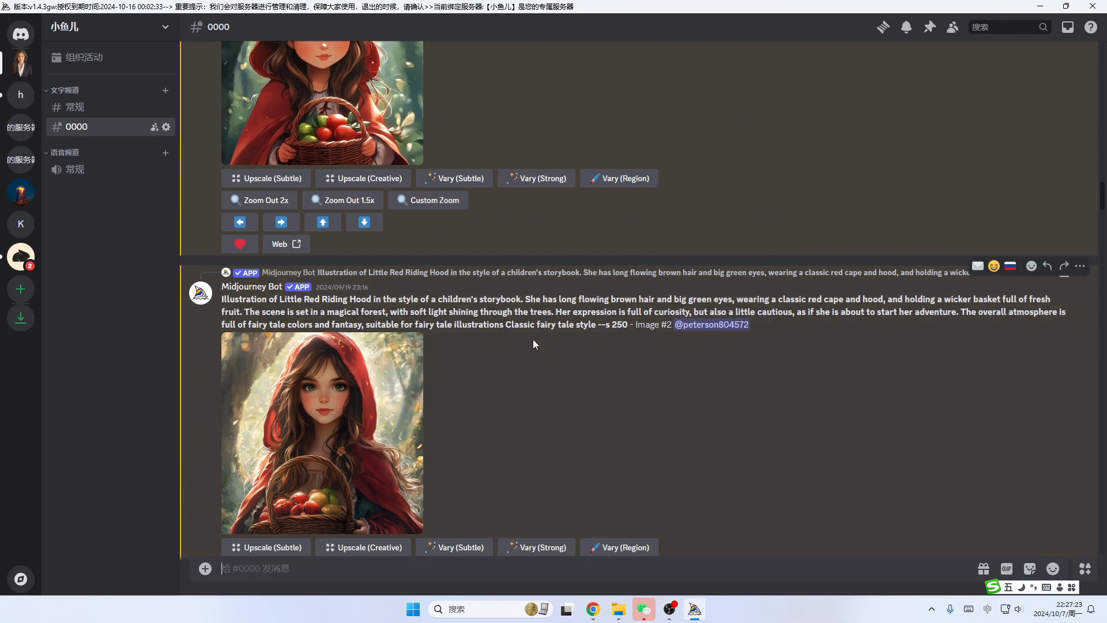
pyautogui.scroll(3, 532, 342)
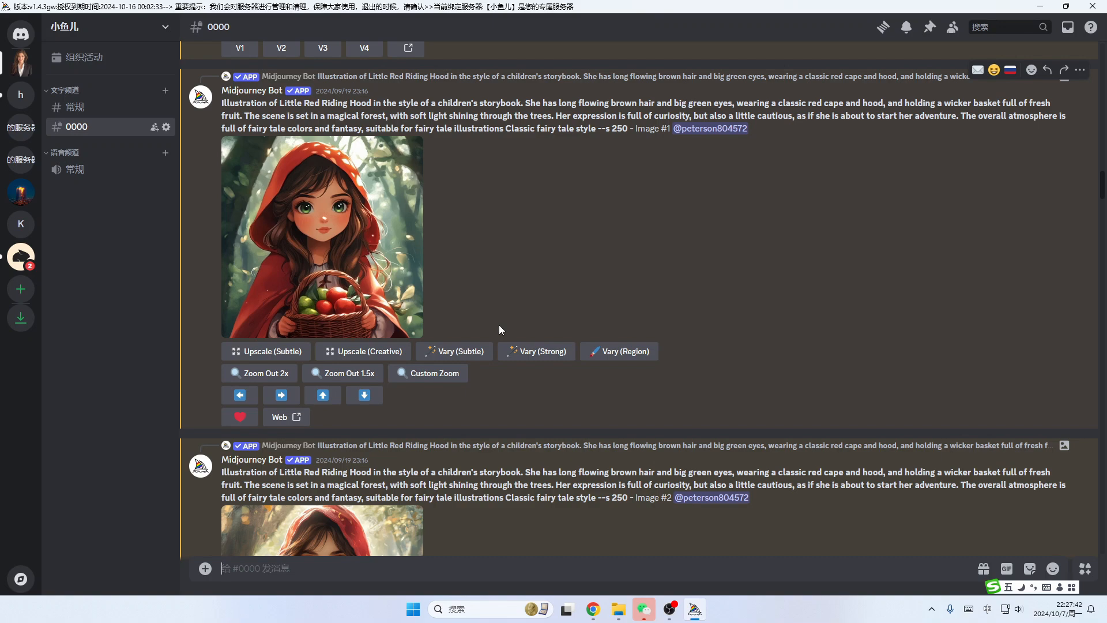
pyautogui.scroll(-3, 535, 332)
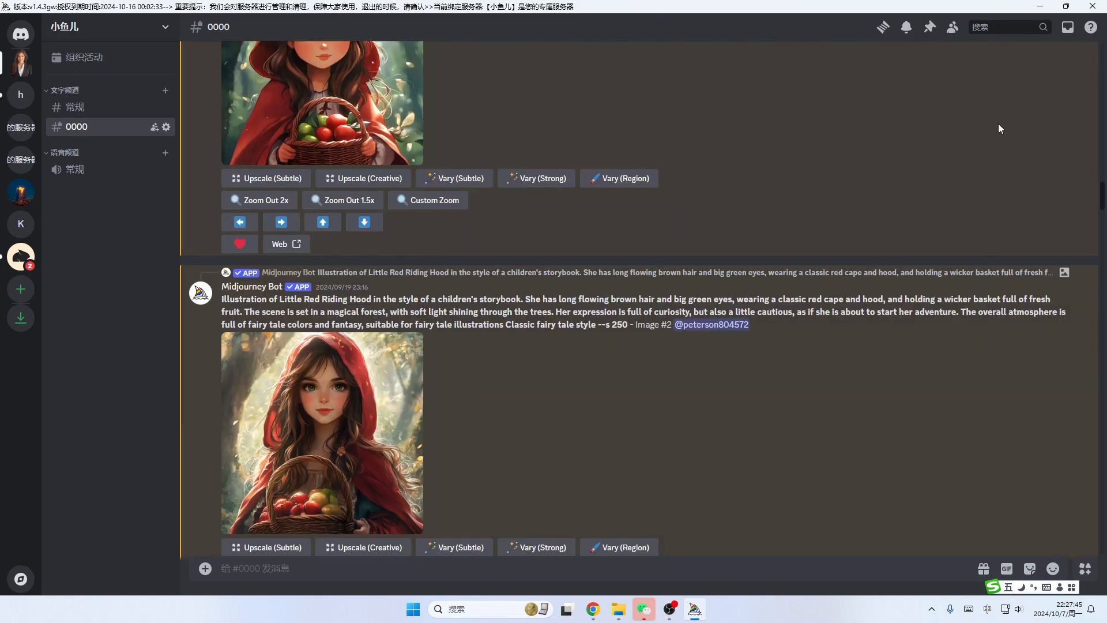
pyautogui.click(1040, 9)
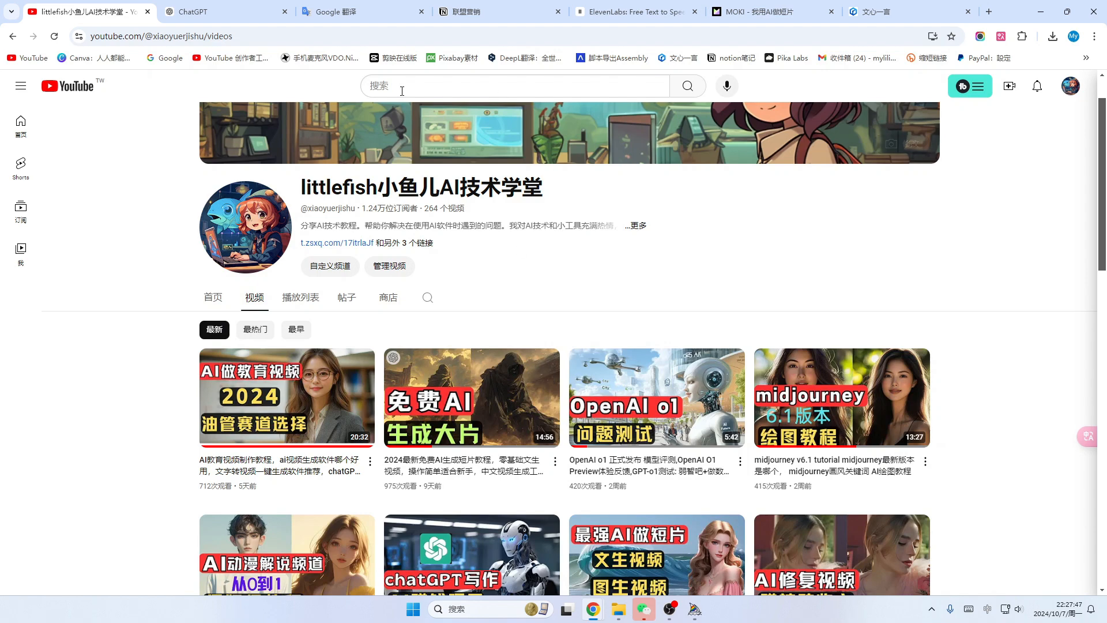
pyautogui.click(765, 13)
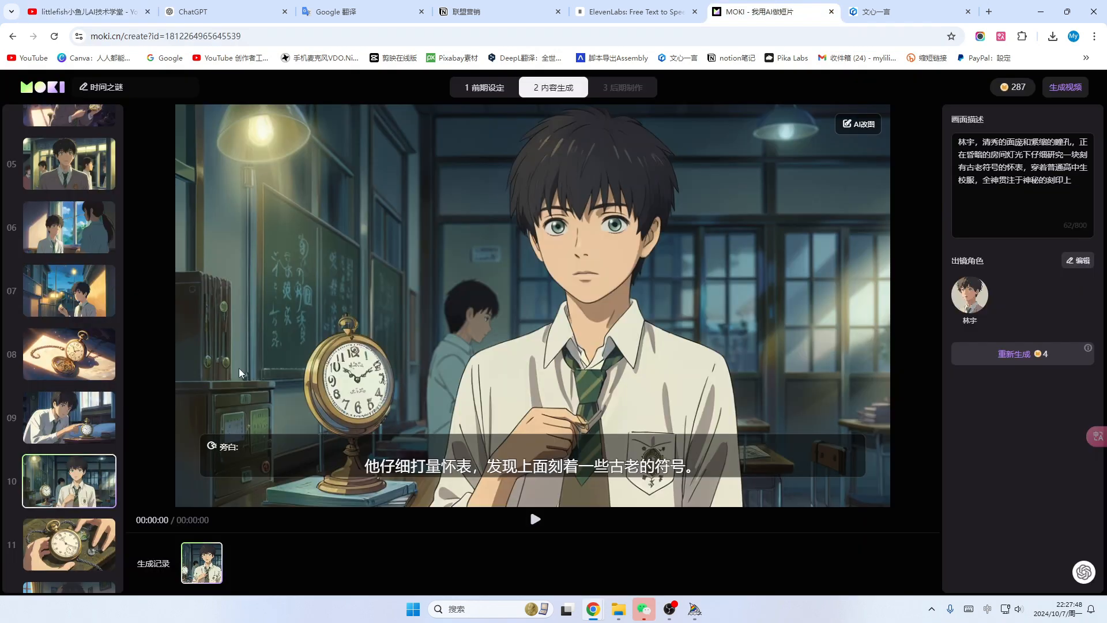
# Step: Revisit scenes 09, 10 and 02, then open scene 03 and select '突然从奇怪的梦中惊醒，' in its description
pyautogui.click(58, 415)
pyautogui.click(69, 478)
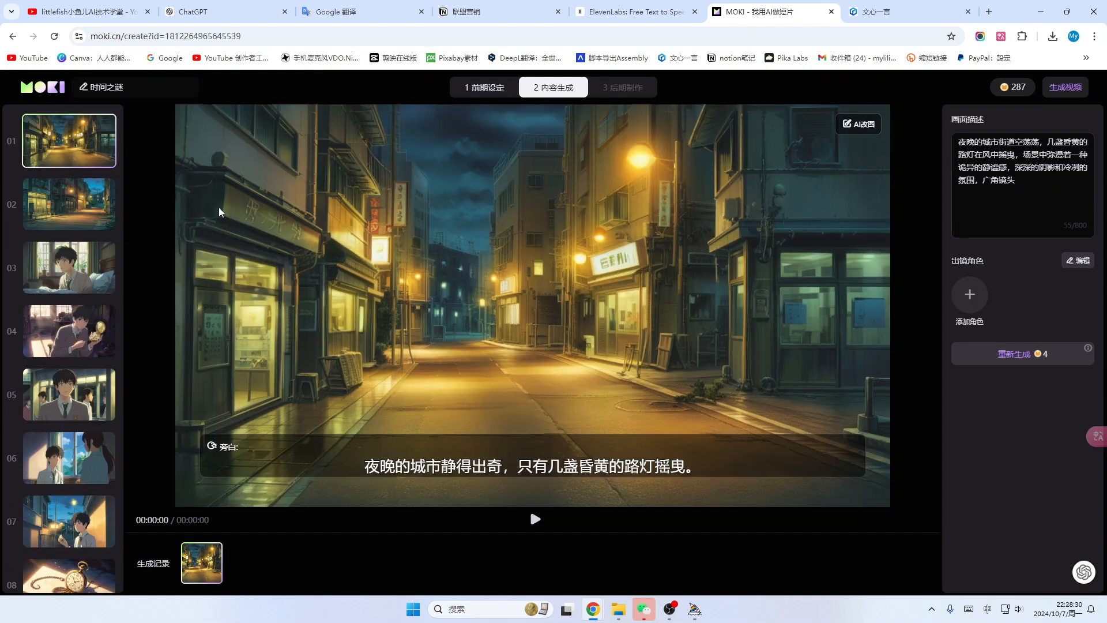
pyautogui.click(67, 203)
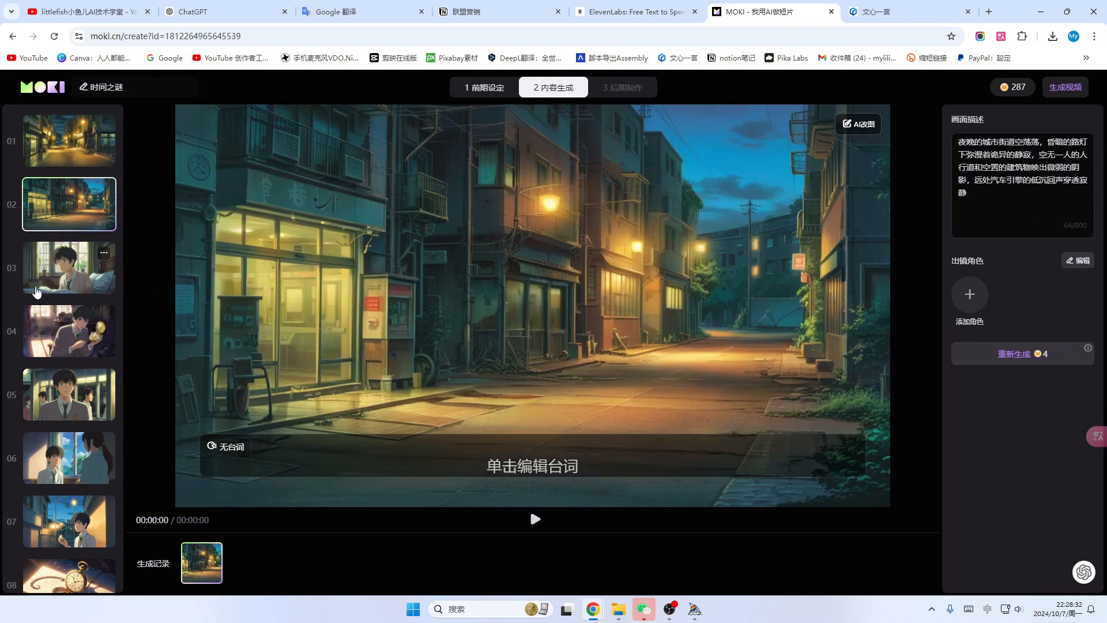
pyautogui.click(44, 269)
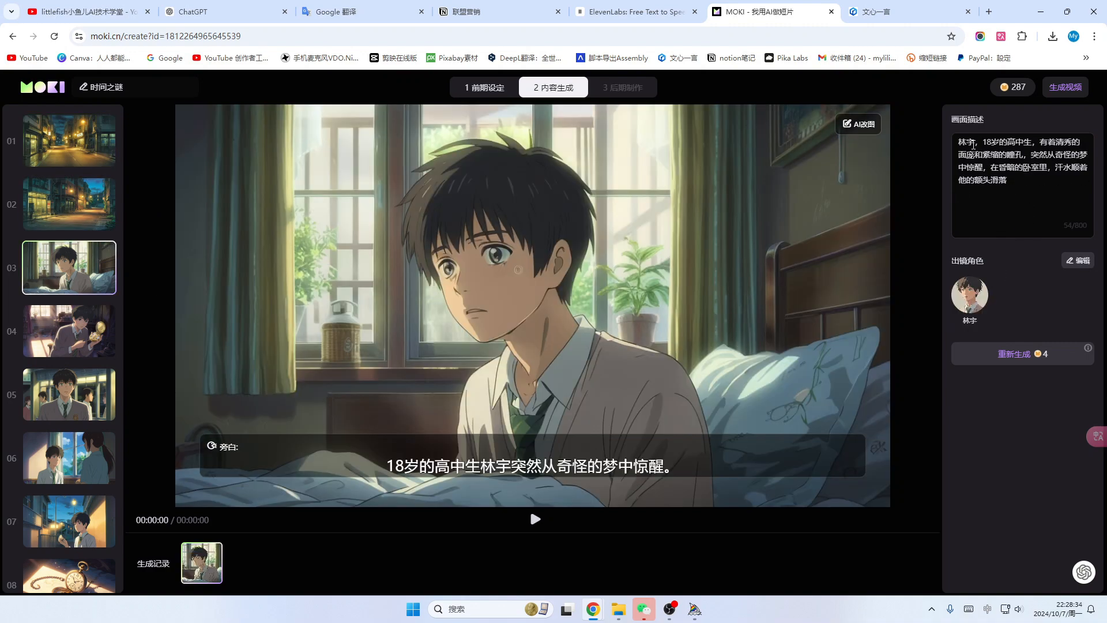
pyautogui.moveTo(1031, 161)
pyautogui.mouseDown()
pyautogui.moveTo(1078, 156)
pyautogui.moveTo(990, 171)
pyautogui.moveTo(1055, 168)
pyautogui.moveTo(1054, 178)
pyautogui.moveTo(1024, 180)
pyautogui.mouseUp()
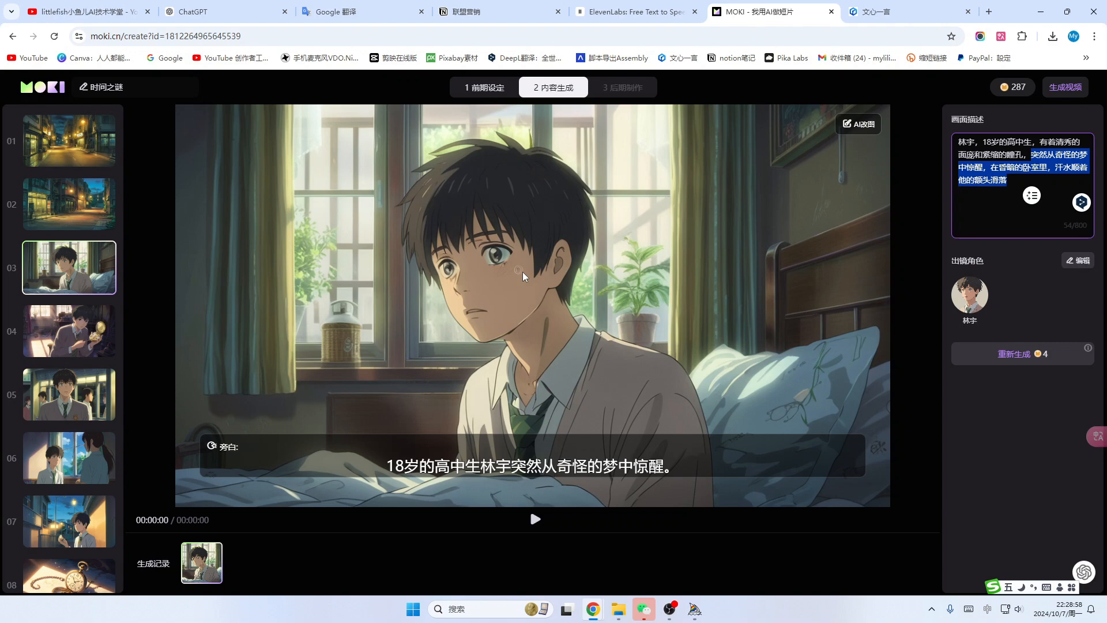
# Step: Change scene 03's bedroom from 昏暗 to 灰暗, add 窗外漆黑一片, and regenerate its image
pyautogui.click(1017, 169)
pyautogui.press('BackSpace')
pyautogui.press('BackSpace')
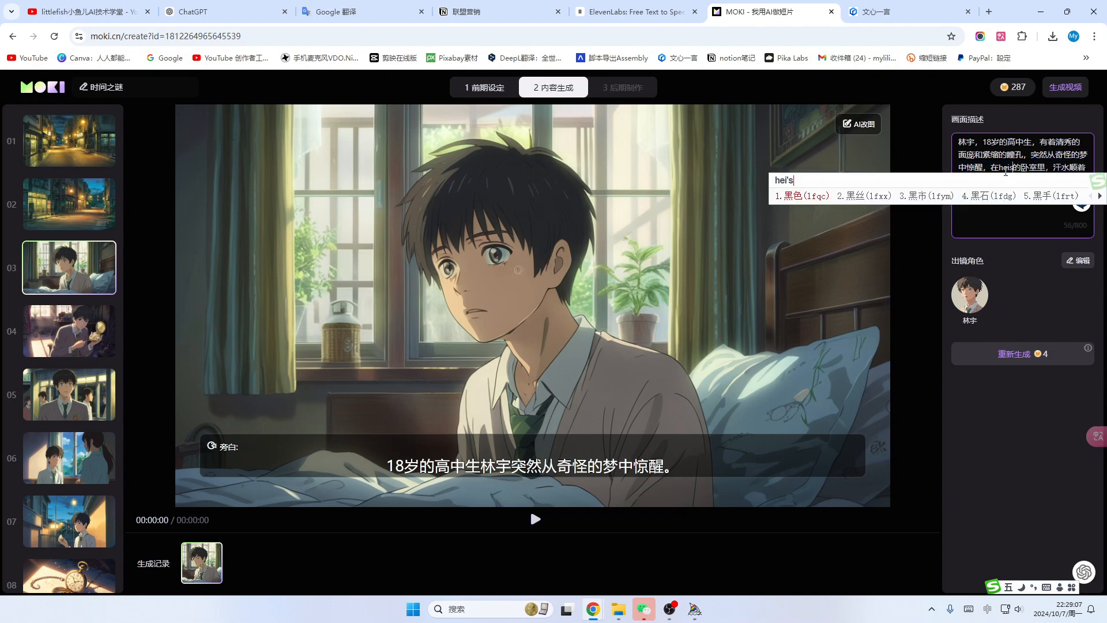
pyautogui.write('hui3')
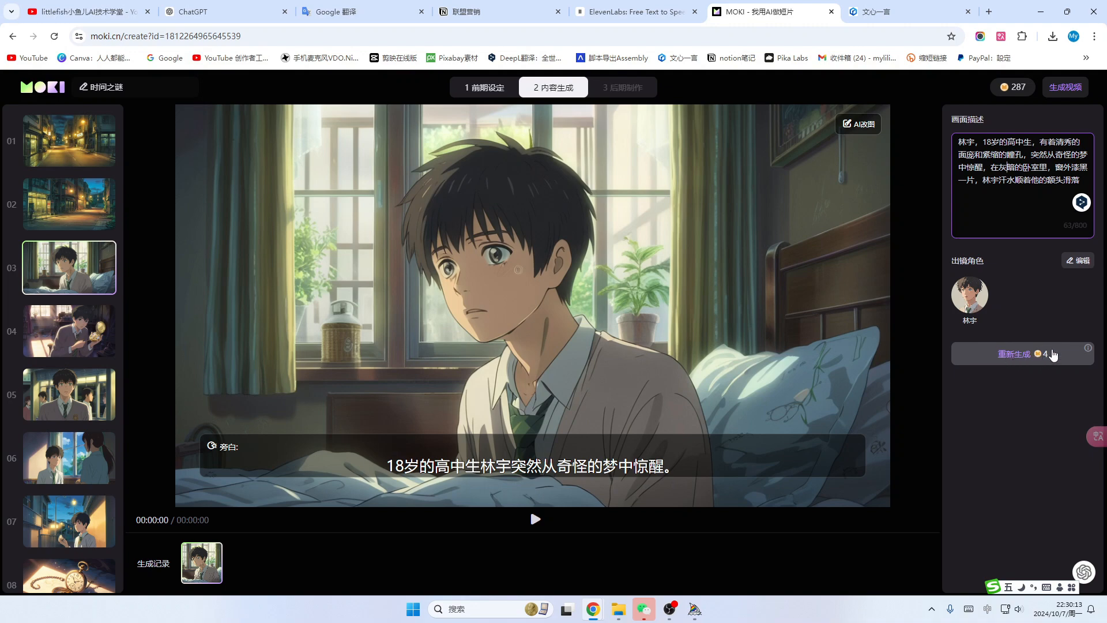
pyautogui.click(1015, 355)
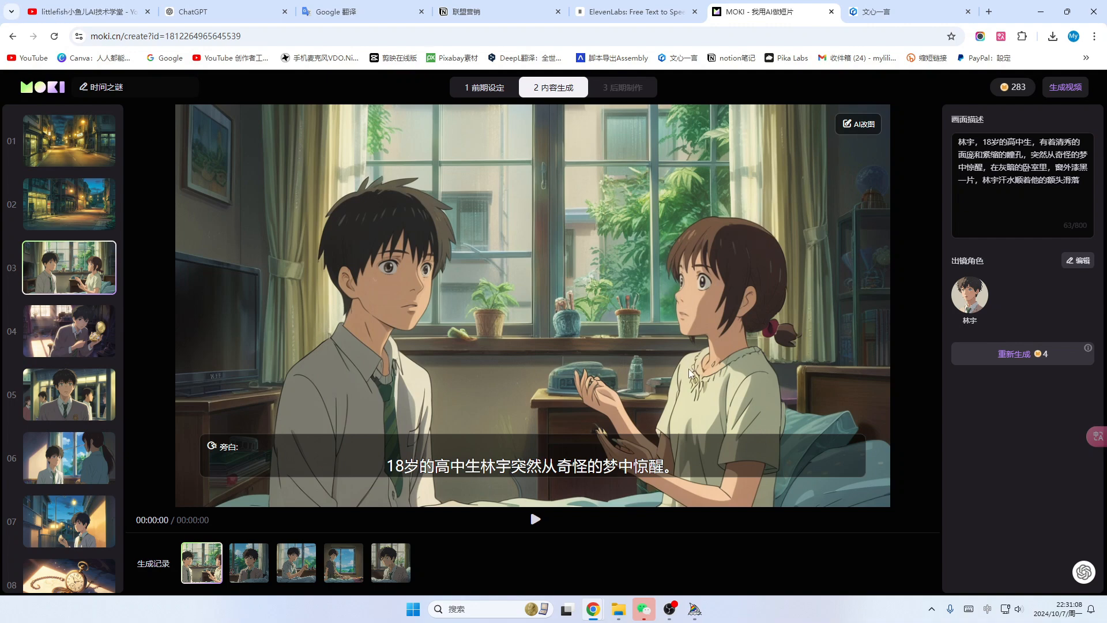
# Step: Regenerate scene 03's image once more, then look through scenes 04, 05, 07 and 08
pyautogui.click(1013, 355)
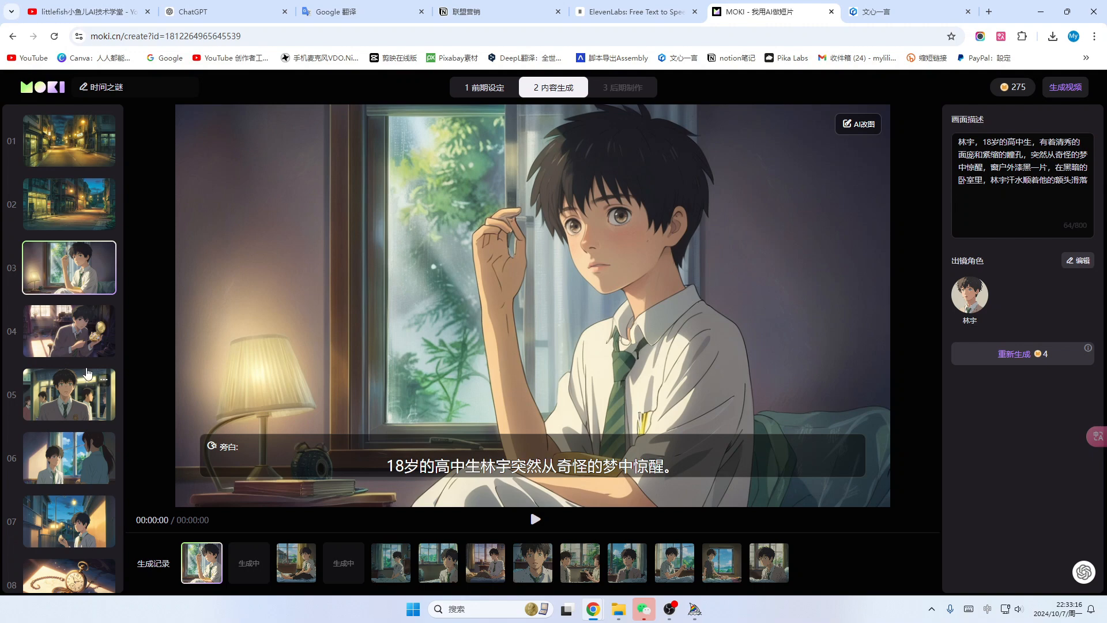
pyautogui.click(73, 337)
pyautogui.click(70, 398)
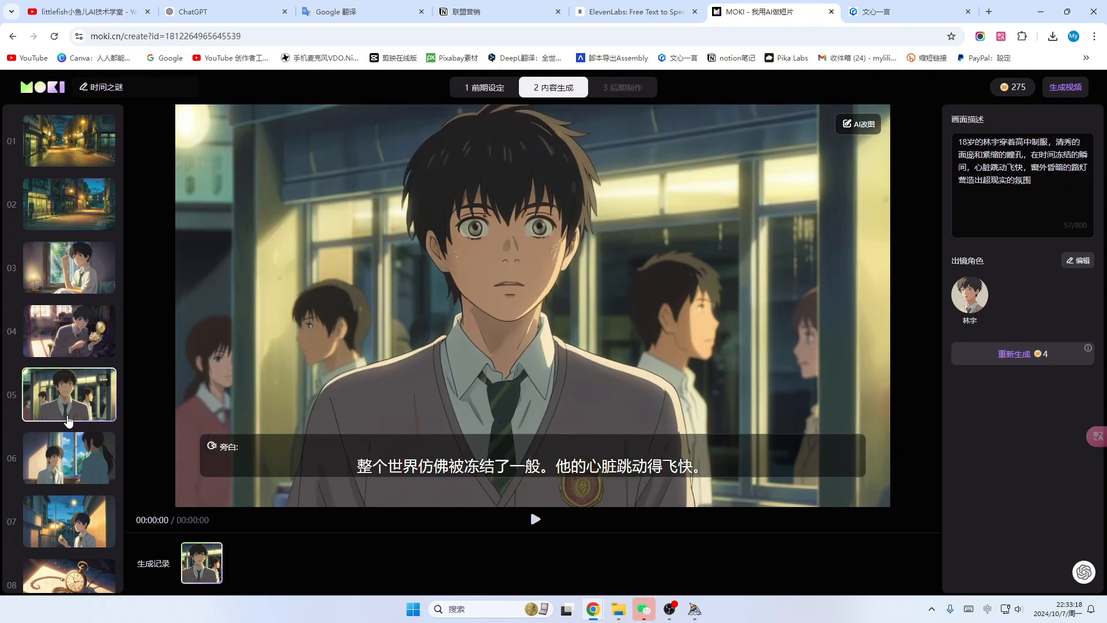
pyautogui.scroll(-2, 67, 432)
pyautogui.click(61, 395)
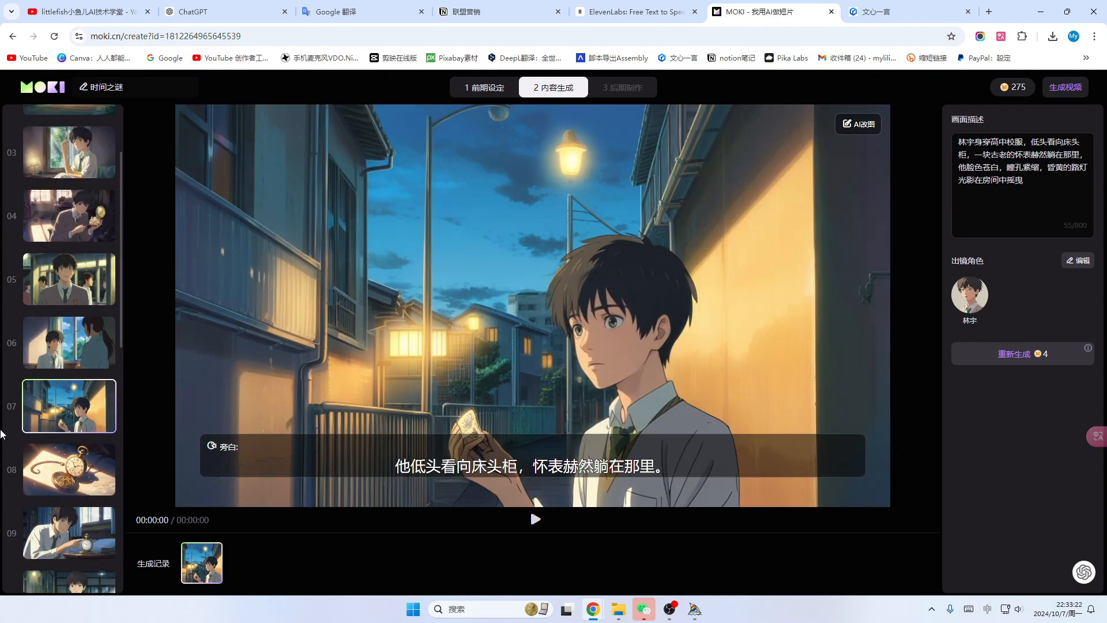
pyautogui.scroll(-2, 62, 395)
pyautogui.click(58, 355)
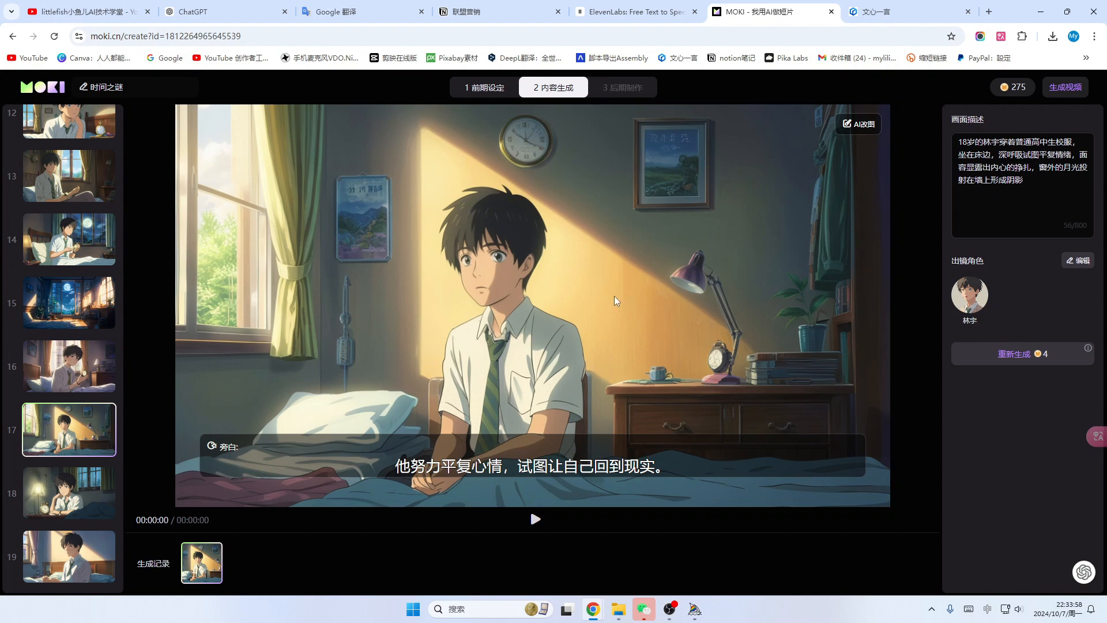
# Step: In AI改图, mark scene 17's window and curtain and generate four repaints with prompt '窗台上放了一盆花'
pyautogui.click(865, 128)
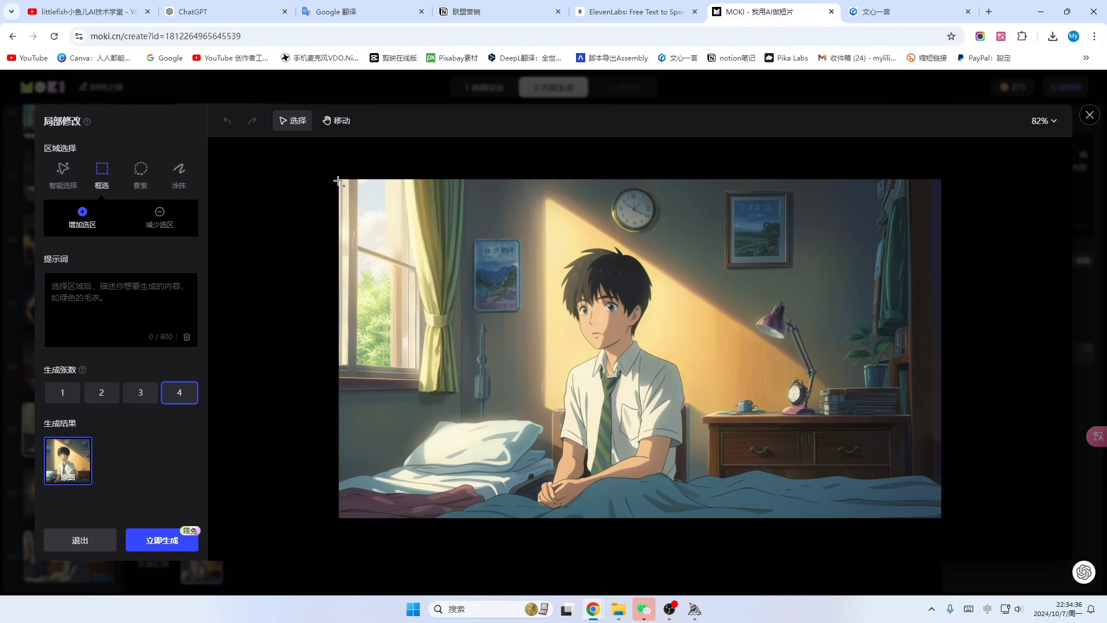
pyautogui.moveTo(338, 181); pyautogui.dragTo(470, 407)
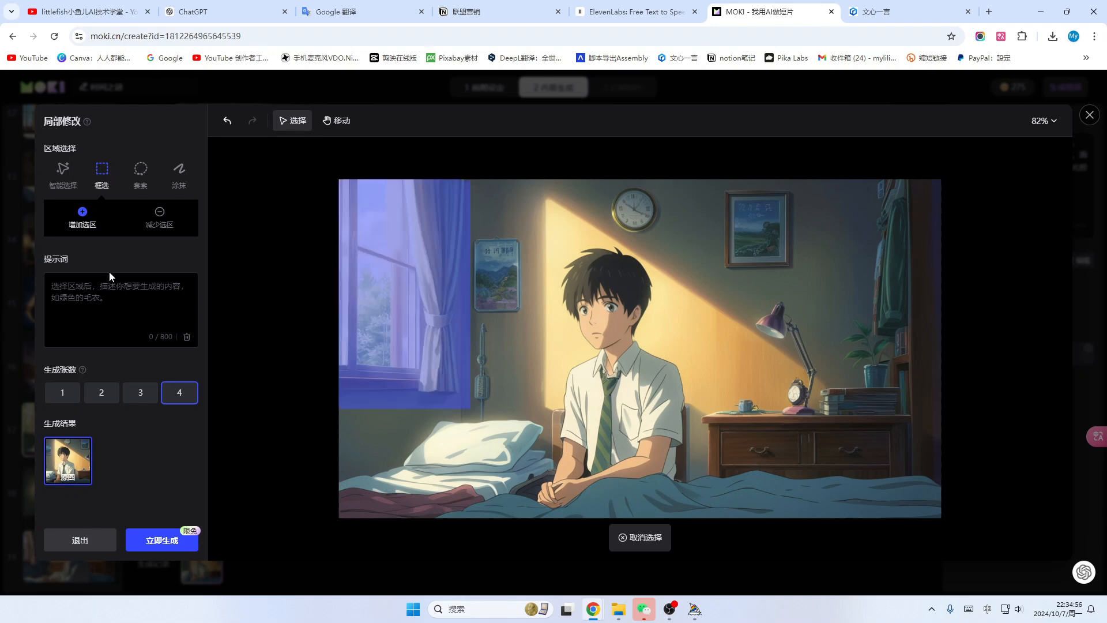
pyautogui.click(76, 285)
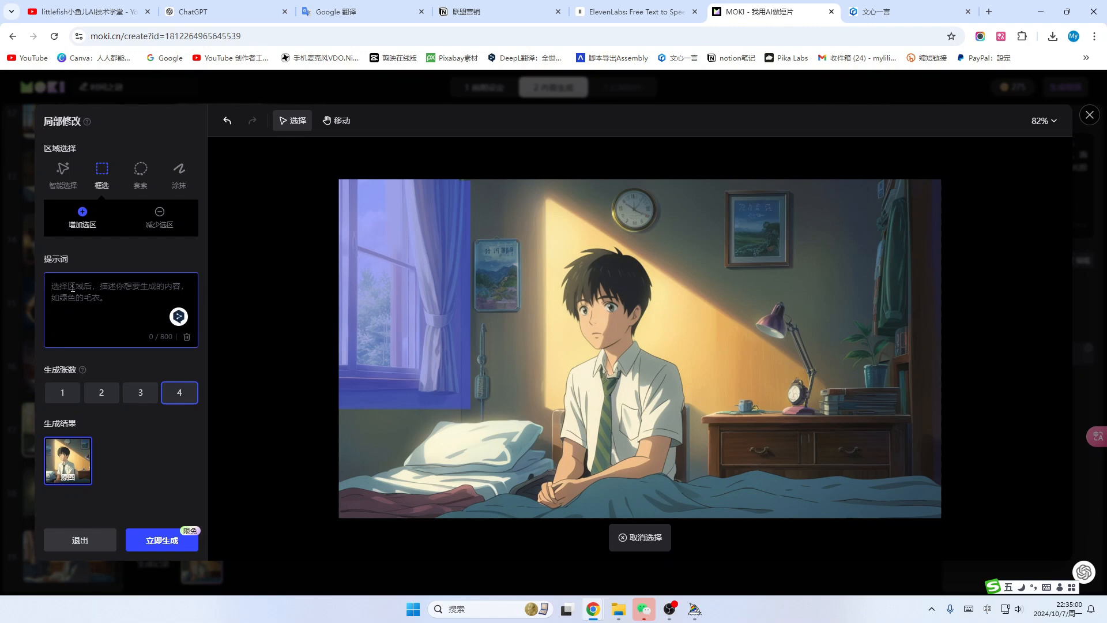
pyautogui.write('chuangtais')
pyautogui.press('space')
pyautogui.write(',fang')
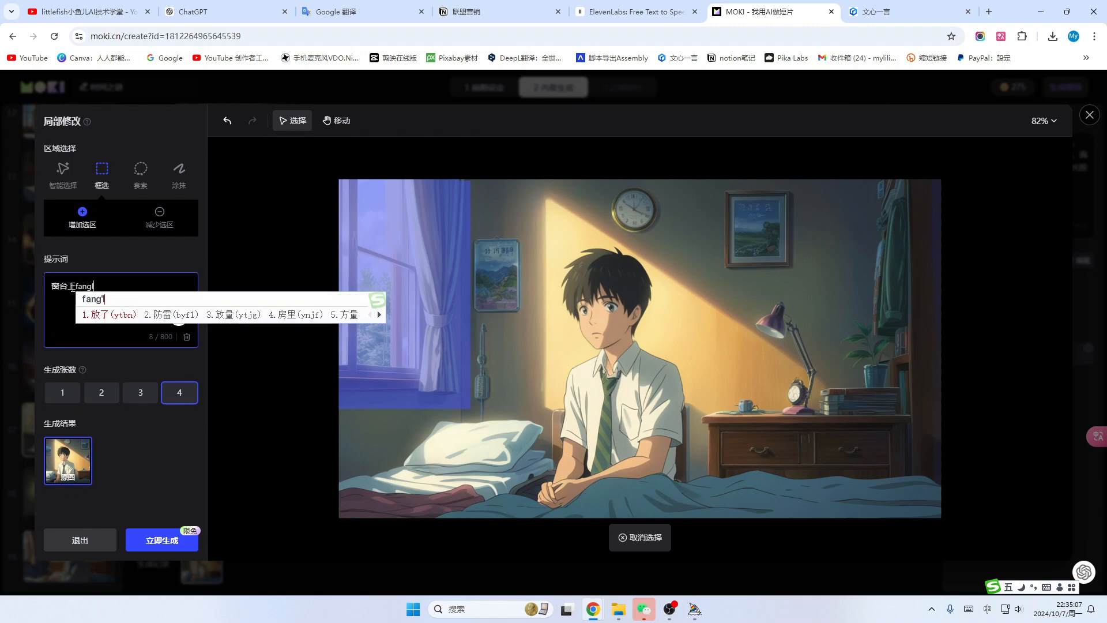
pyautogui.write('l')
pyautogui.press('space')
pyautogui.write('yi')
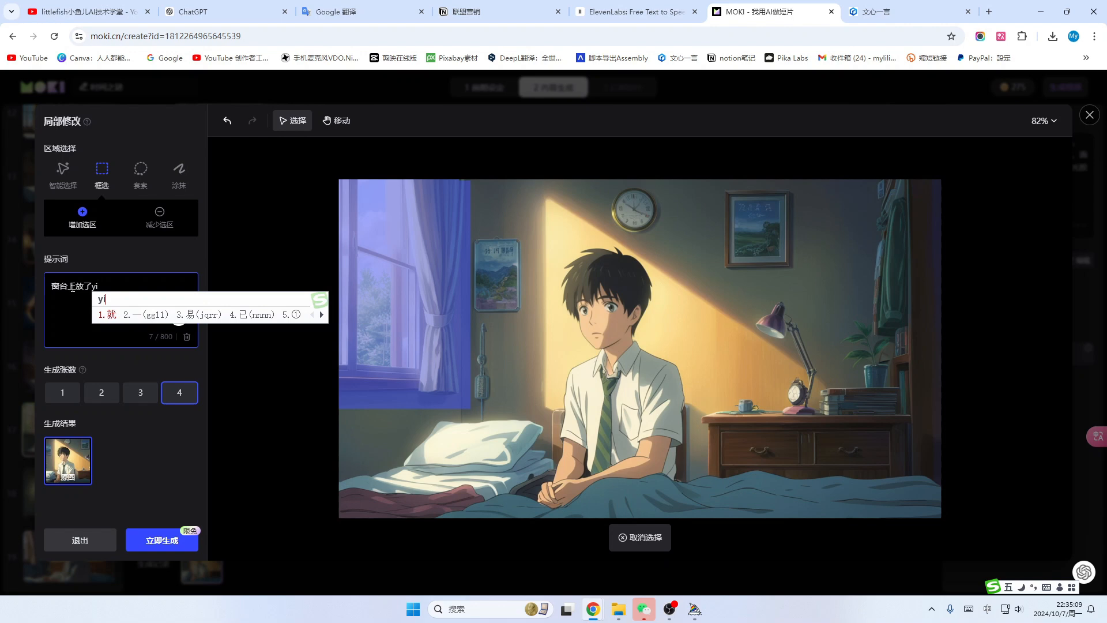
pyautogui.write('penhua')
pyautogui.press('space')
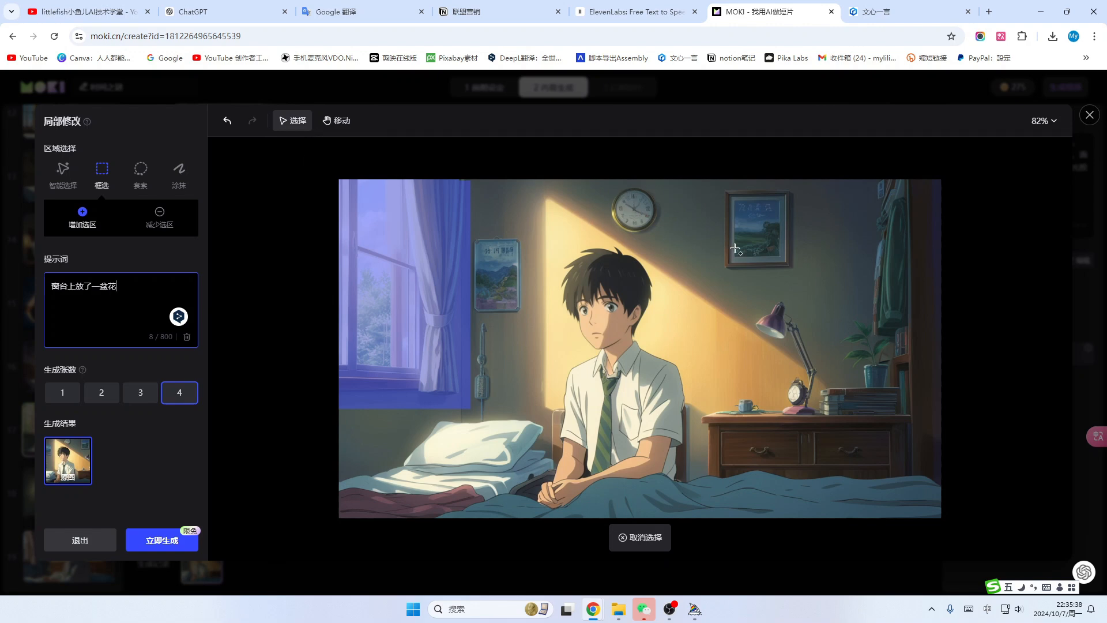
pyautogui.click(156, 539)
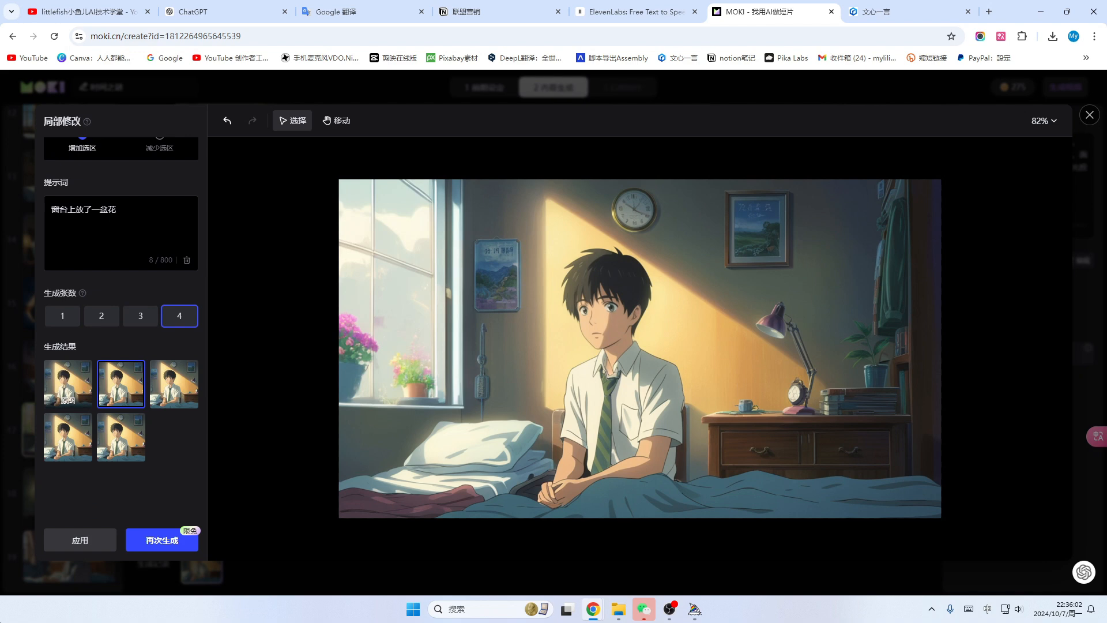
# Step: Compare the flower-pot variations, apply the teal pot version to scene 17, and request video for all frames
pyautogui.click(173, 386)
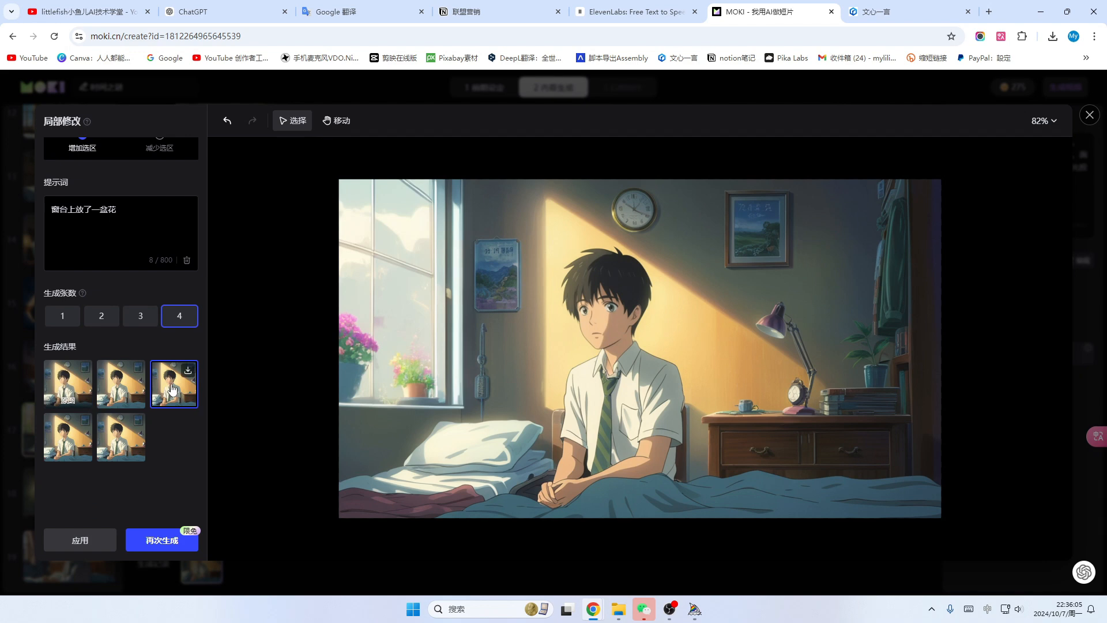
pyautogui.click(75, 390)
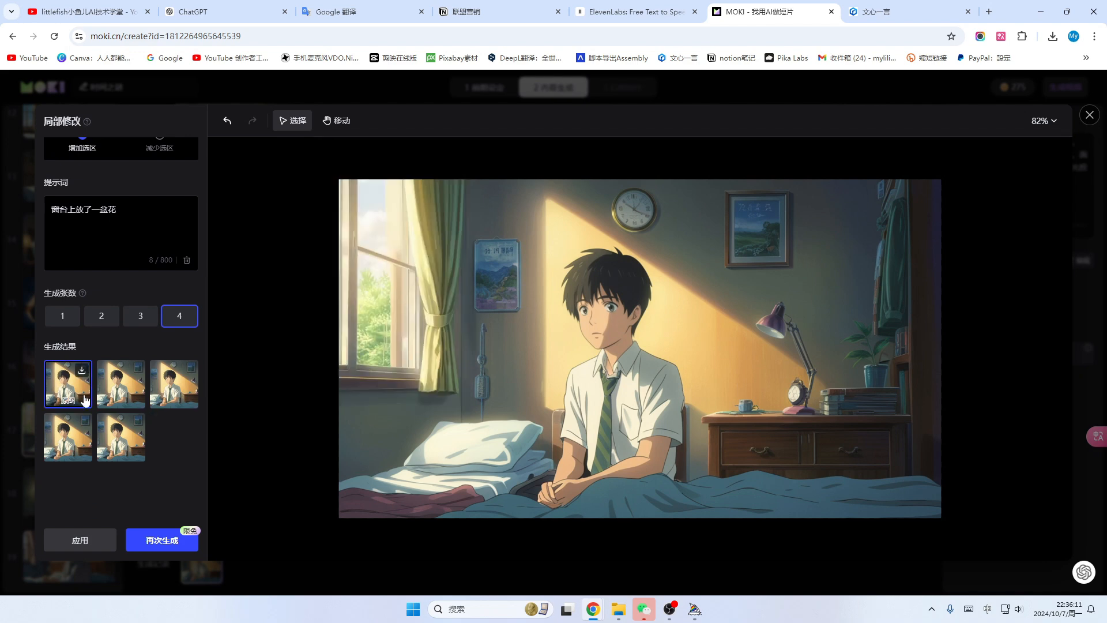
pyautogui.click(121, 386)
pyautogui.click(175, 401)
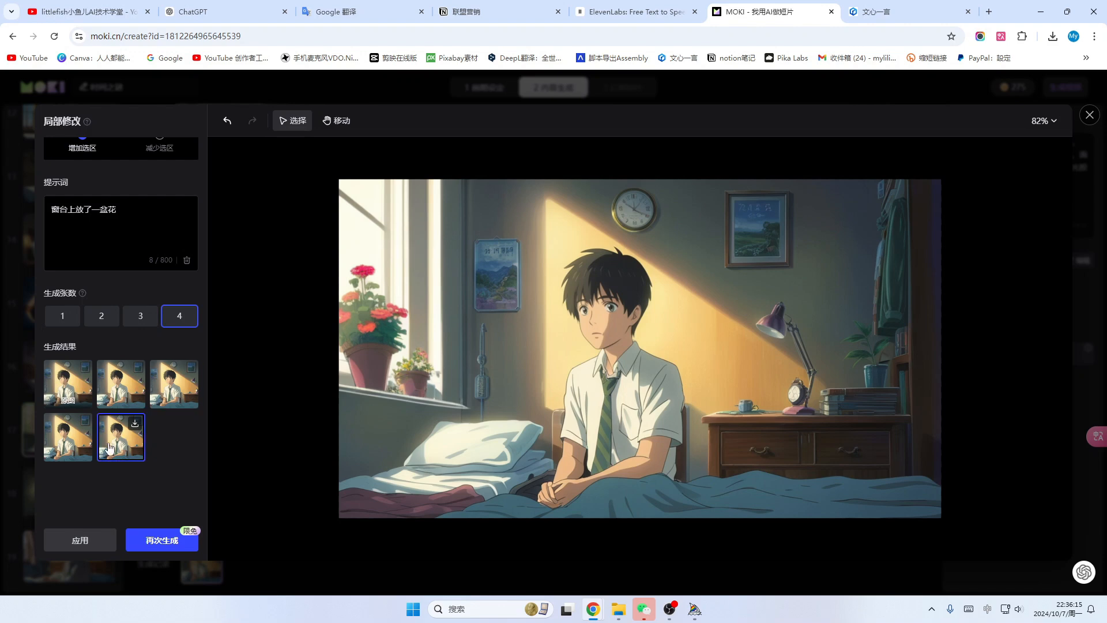
pyautogui.click(68, 436)
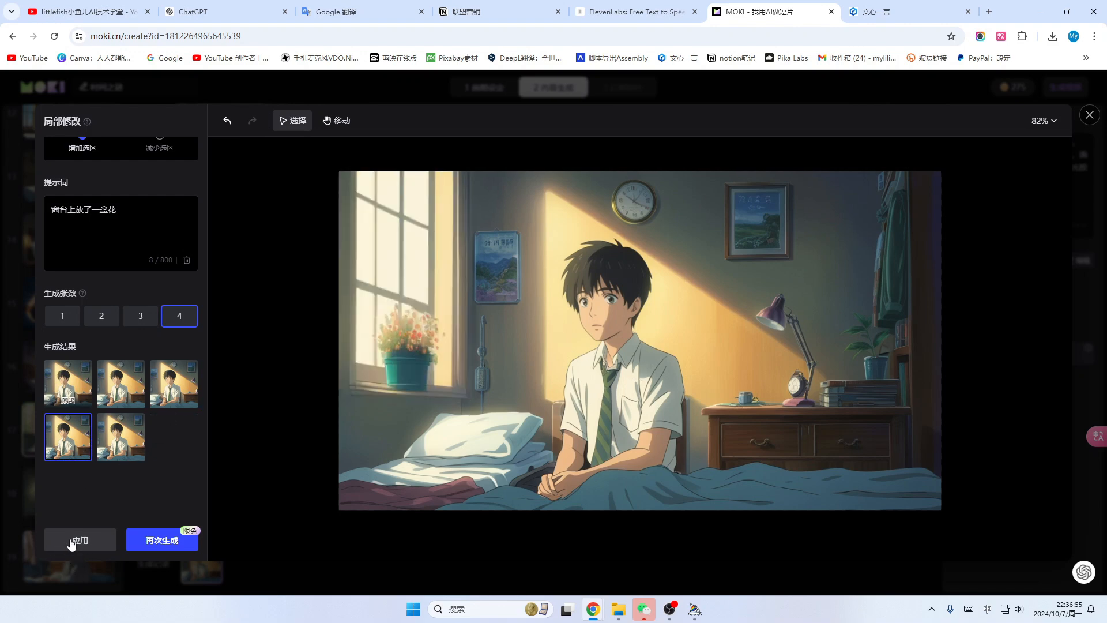
pyautogui.click(77, 543)
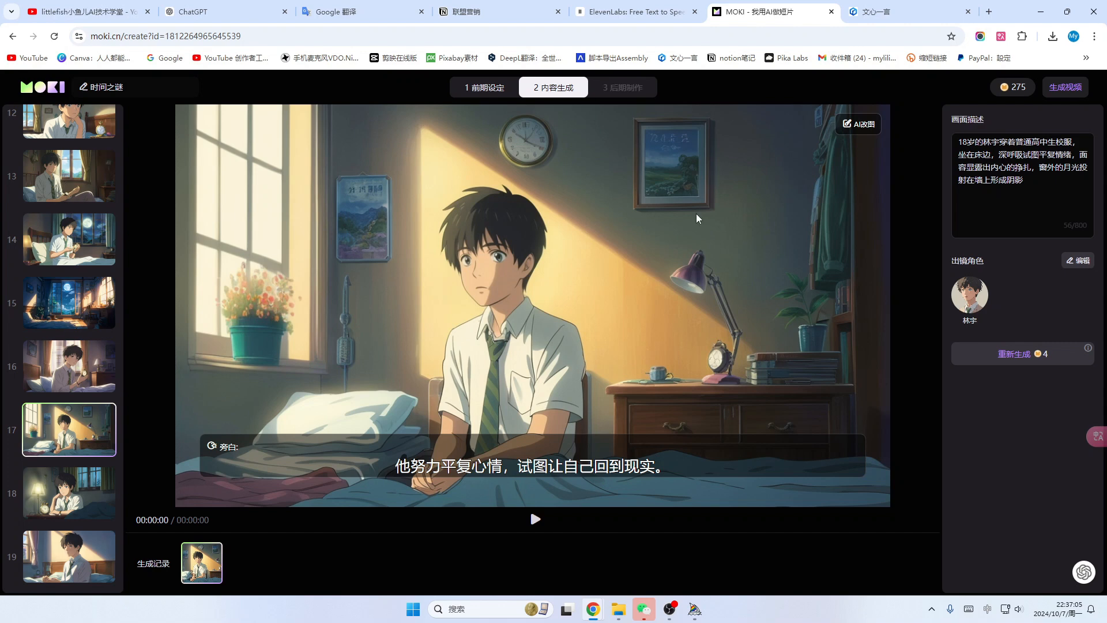
pyautogui.click(1066, 88)
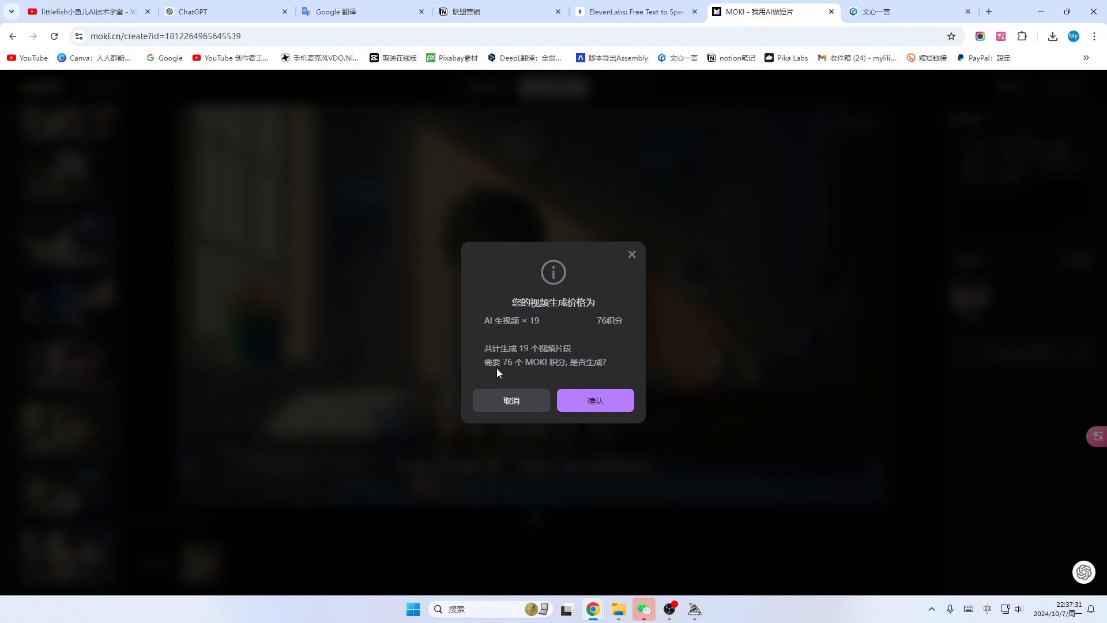
# Step: Confirm spending 76 MOKI points to generate the 19 video clips
pyautogui.click(599, 402)
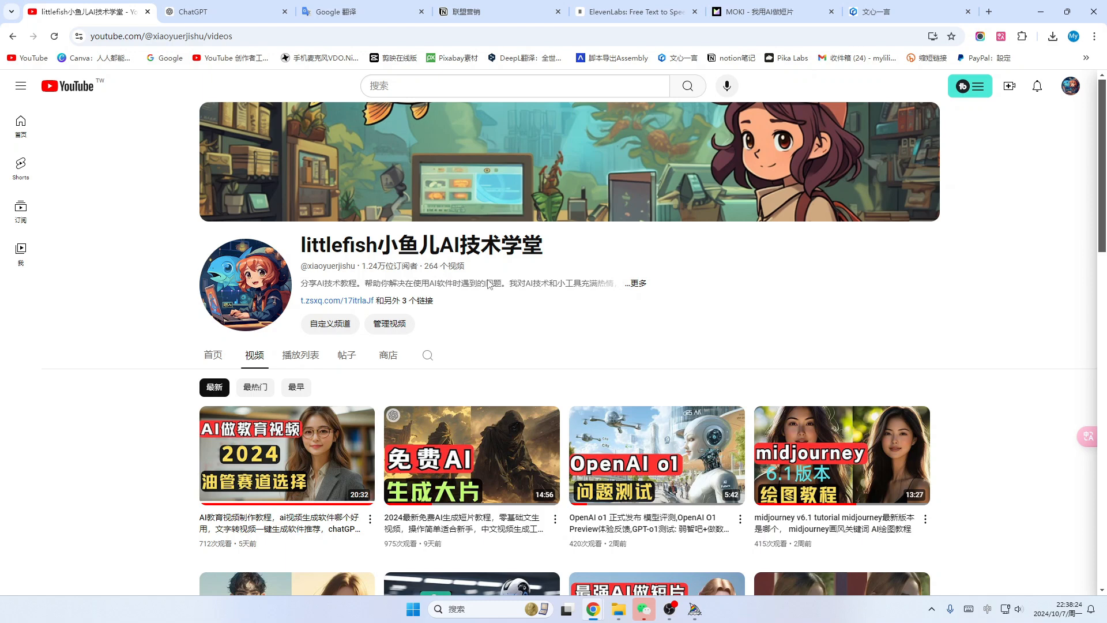
# Step: Scroll down through the YouTube channel's video list
pyautogui.scroll(-1, 721, 285)
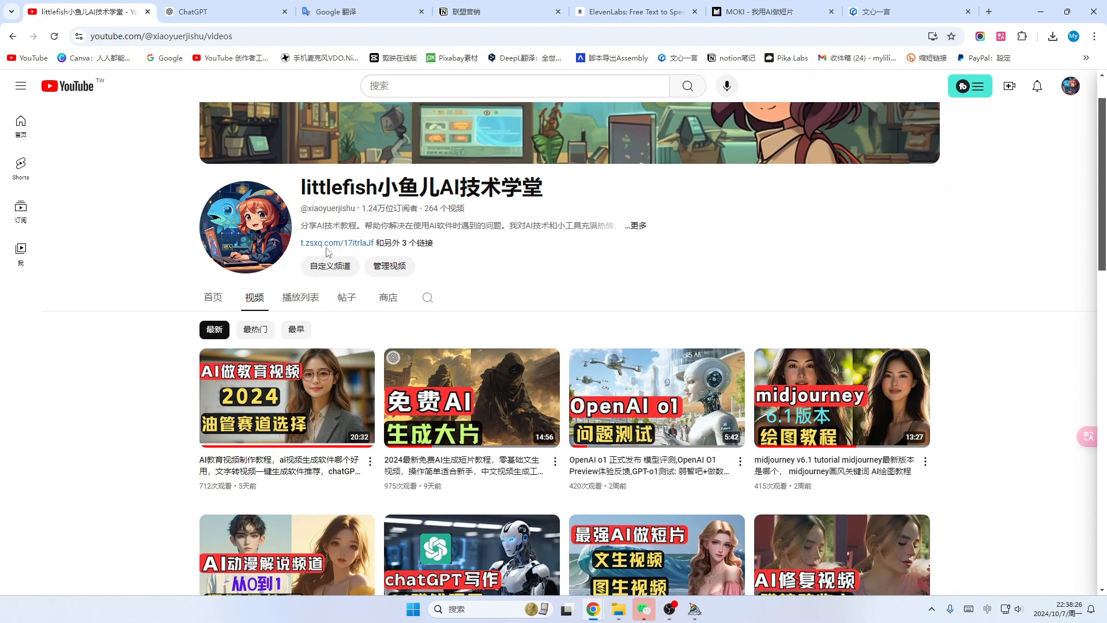
pyautogui.scroll(-1, 833, 242)
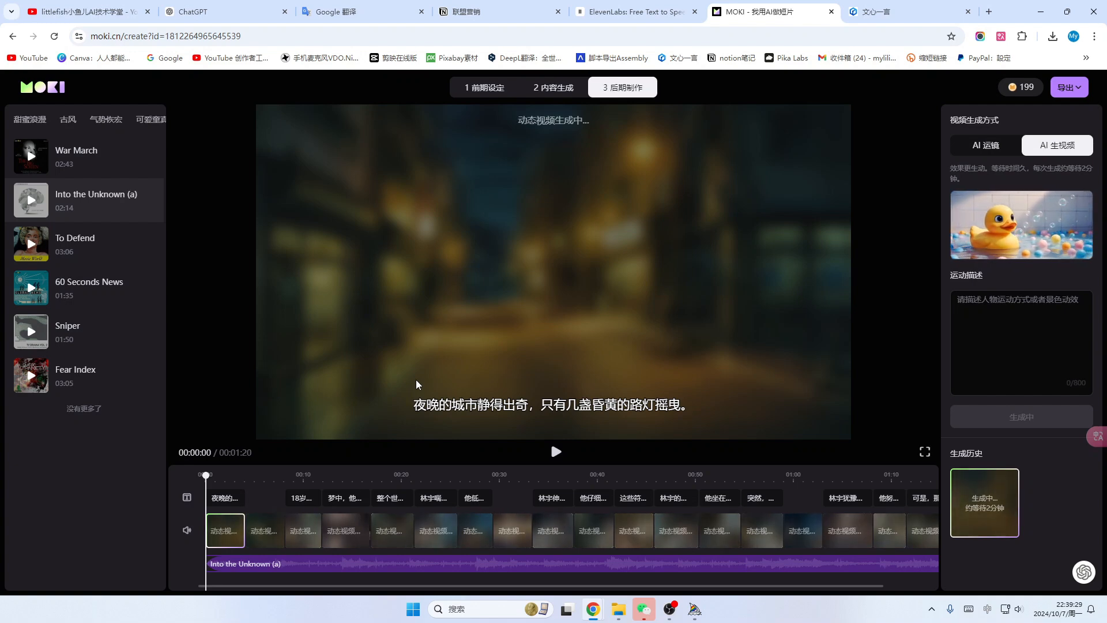
# Step: Scroll back up through the ChatGPT story conversation
pyautogui.click(206, 11)
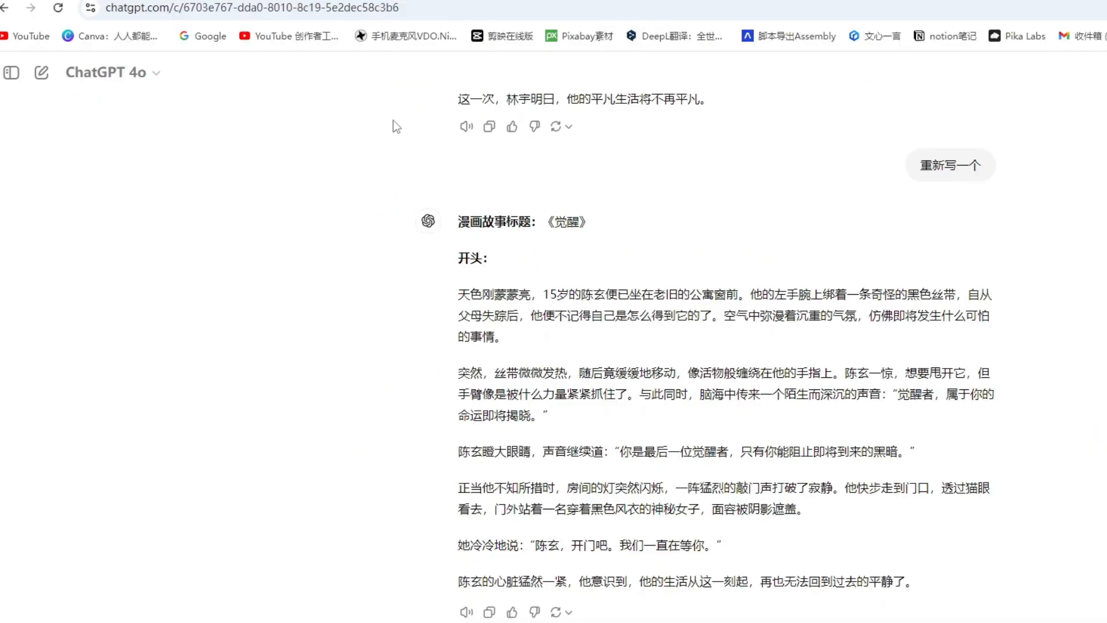
pyautogui.scroll(5, 615, 273)
pyautogui.scroll(5, 614, 273)
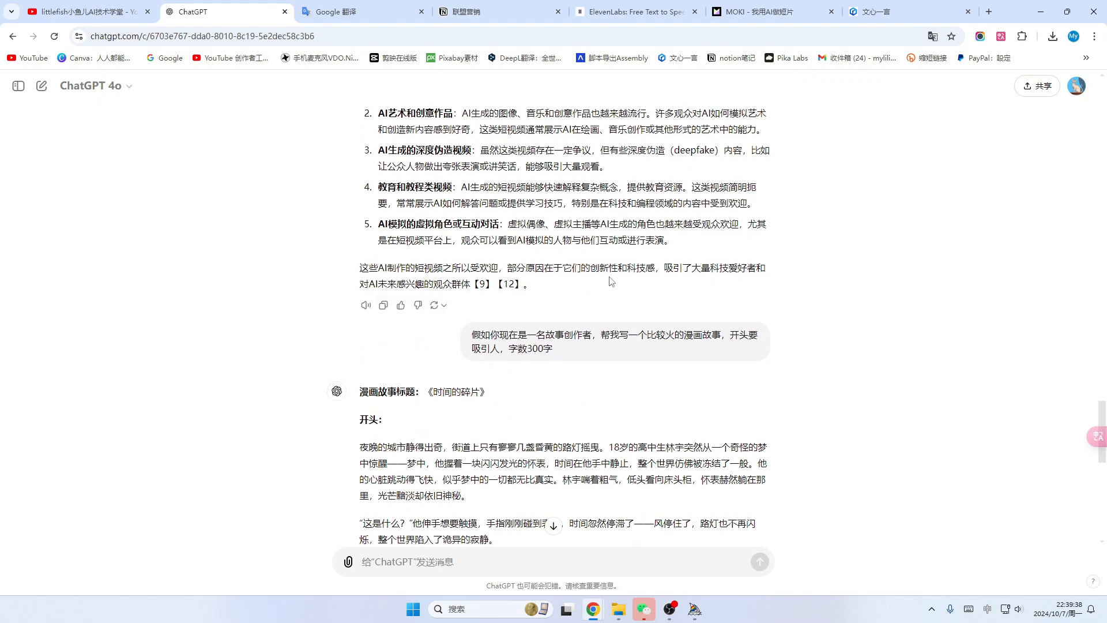
# Step: Check on MOKI's clip generation, then browse the YouTube channel page while it finishes
pyautogui.click(755, 12)
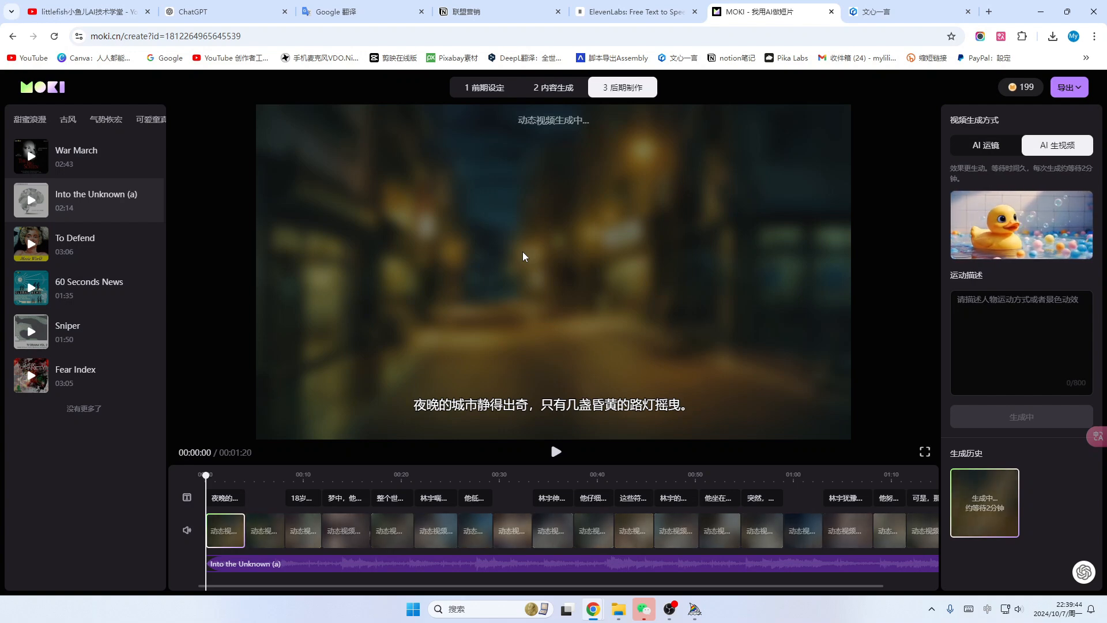
pyautogui.click(58, 6)
pyautogui.scroll(1, 549, 282)
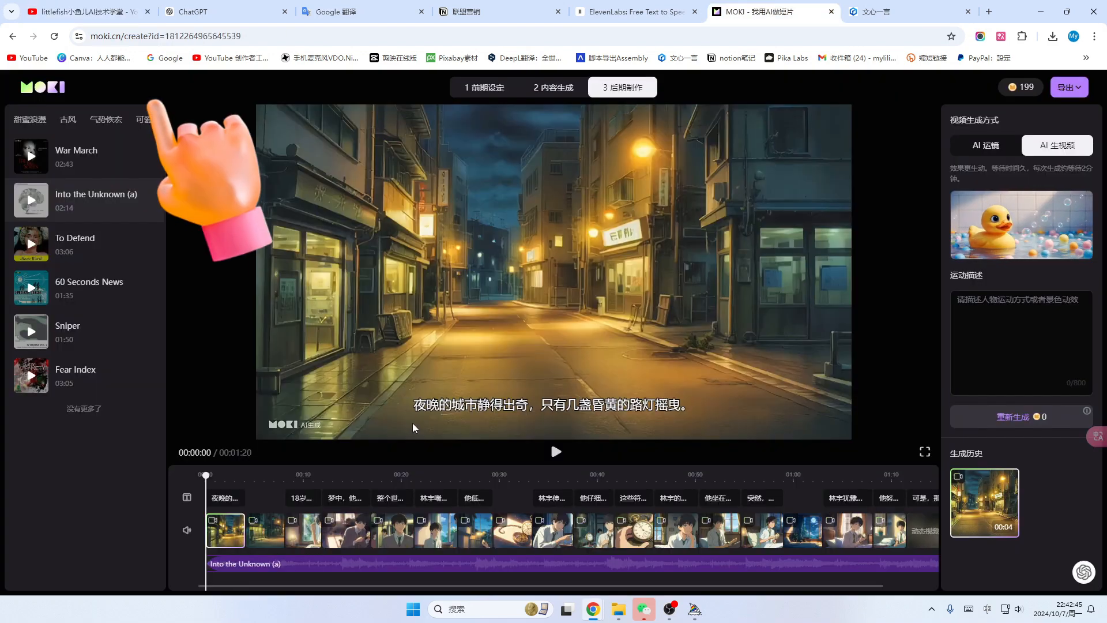
pyautogui.click(557, 453)
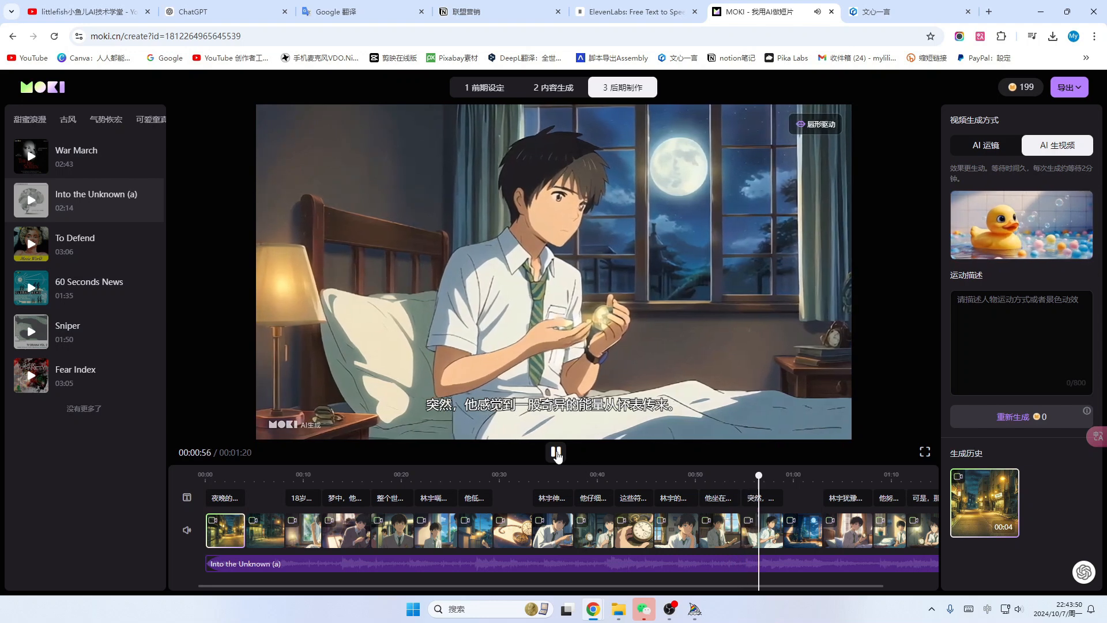
pyautogui.click(556, 454)
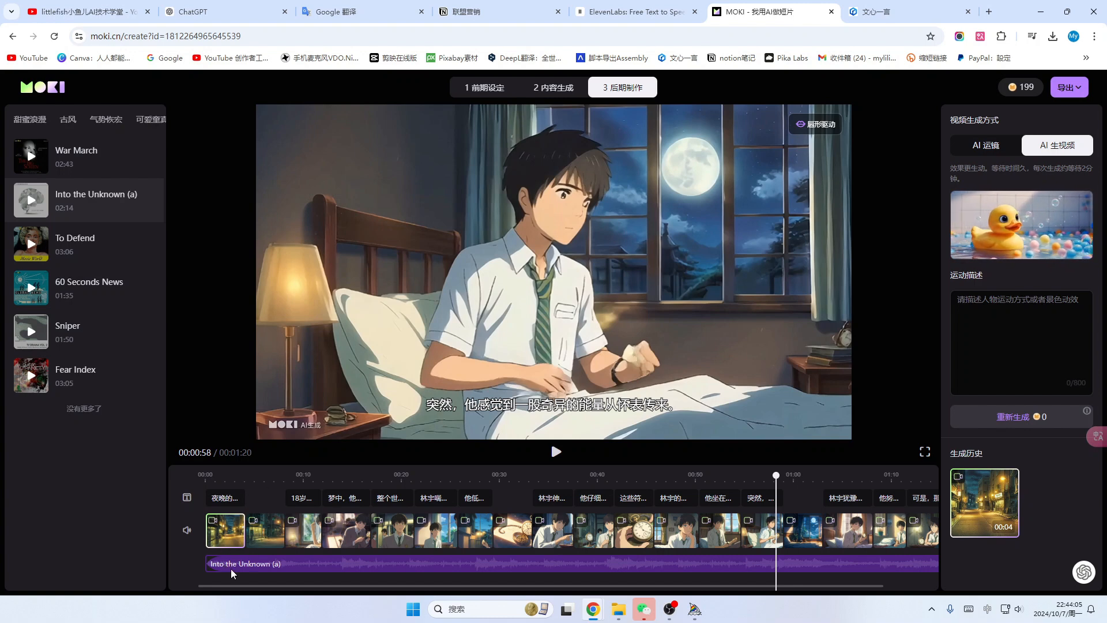
# Step: Lower the Into the Unknown (a) music track volume from 80% to 25%
pyautogui.click(320, 563)
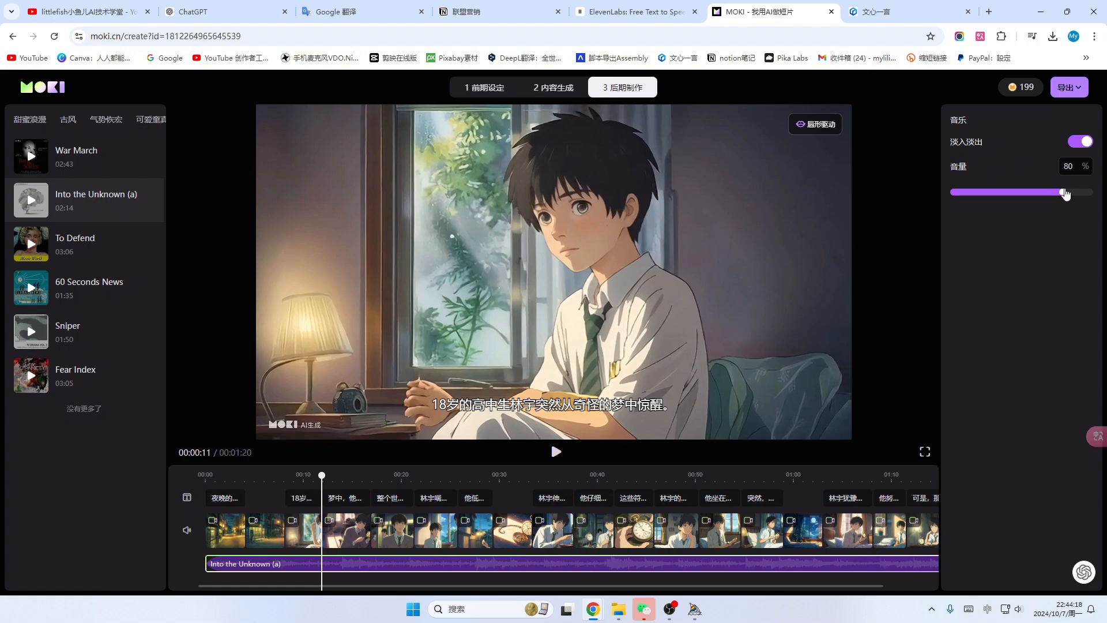
pyautogui.moveTo(1066, 195); pyautogui.dragTo(988, 193)
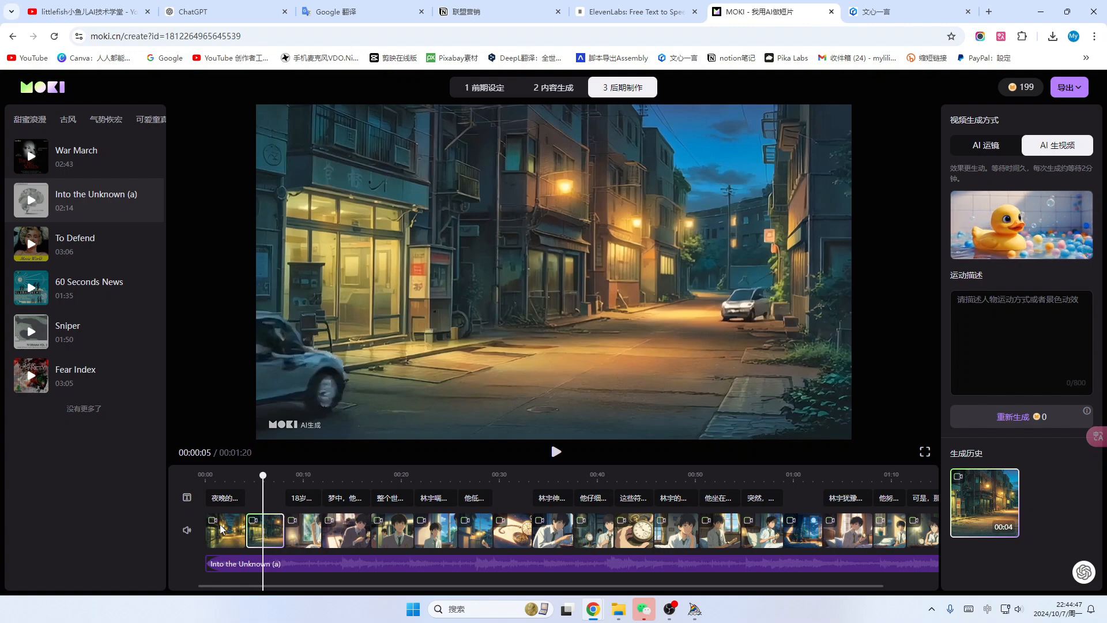
# Step: Preview the timeline clips in turn and select the boy-with-pocket-watch clip
pyautogui.click(221, 528)
pyautogui.click(265, 535)
pyautogui.click(296, 535)
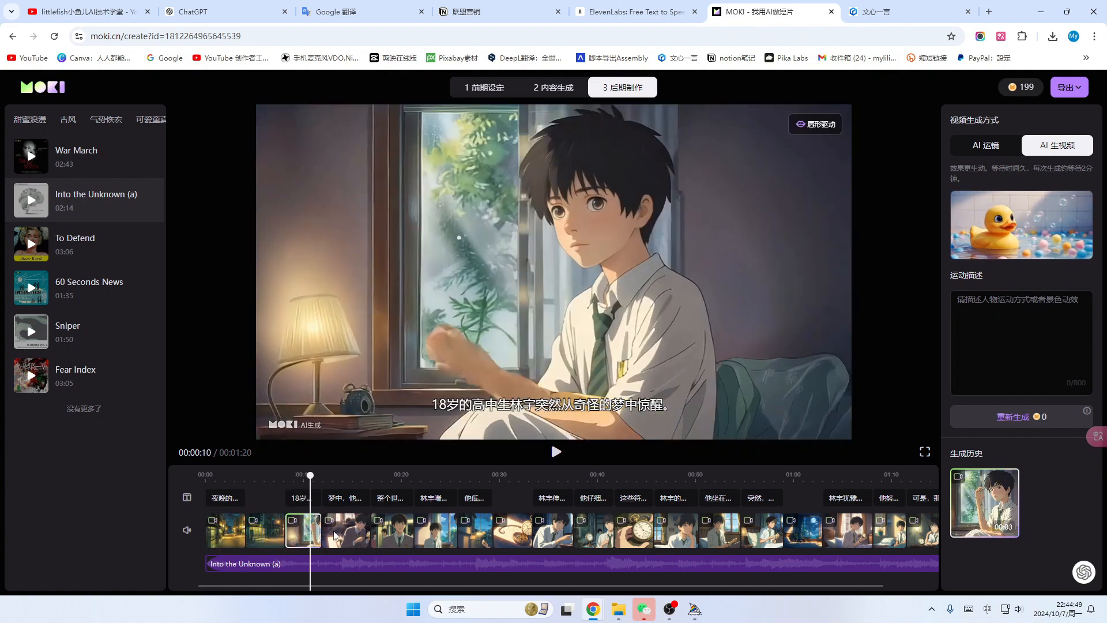
pyautogui.click(349, 535)
pyautogui.click(389, 535)
pyautogui.click(443, 535)
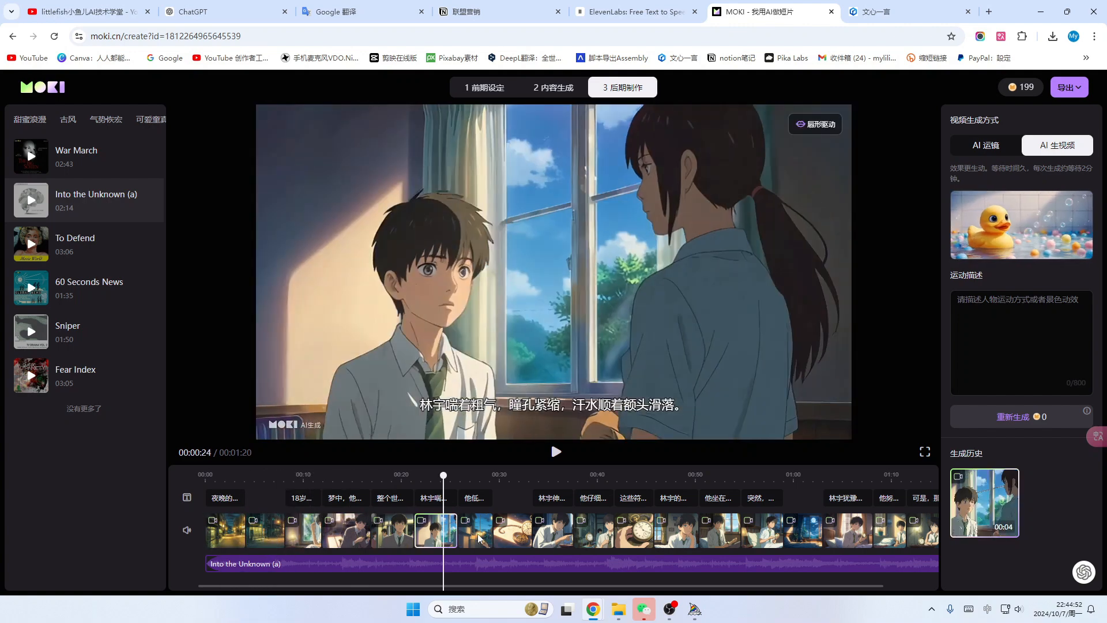
pyautogui.click(483, 536)
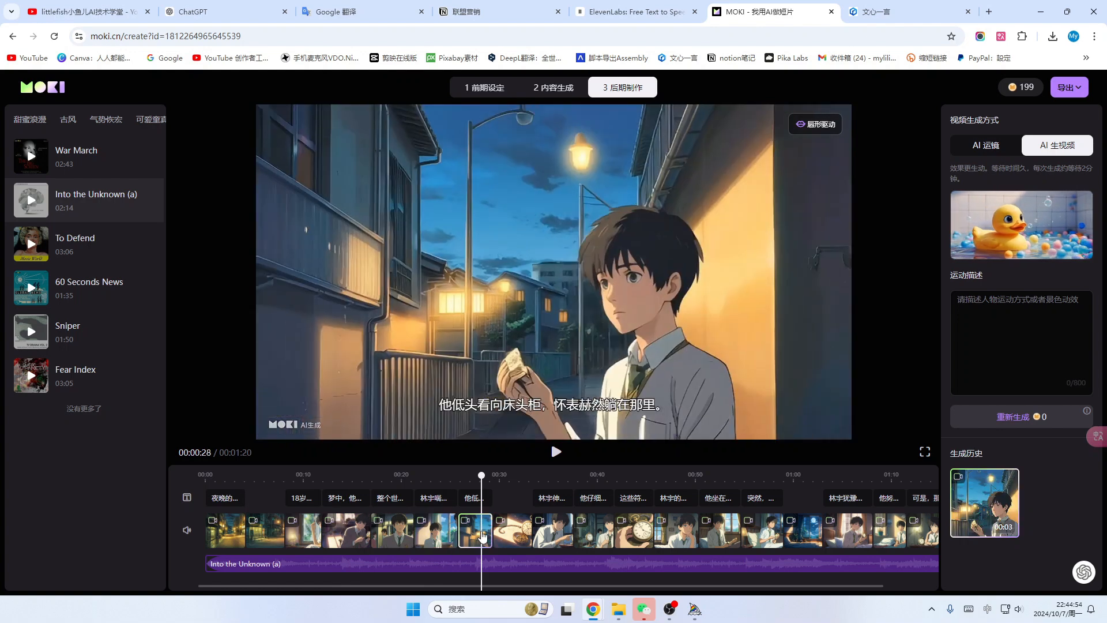
pyautogui.click(549, 531)
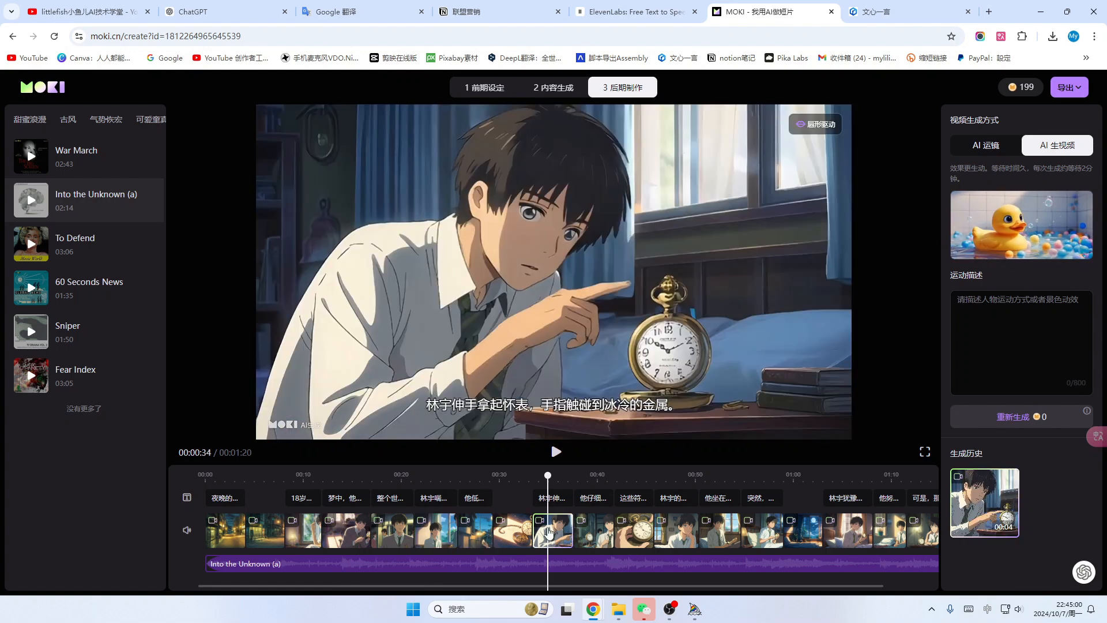
# Step: Generate a 唇形驱动 lip-synced version of the pocket-watch clip for one credit
pyautogui.click(813, 128)
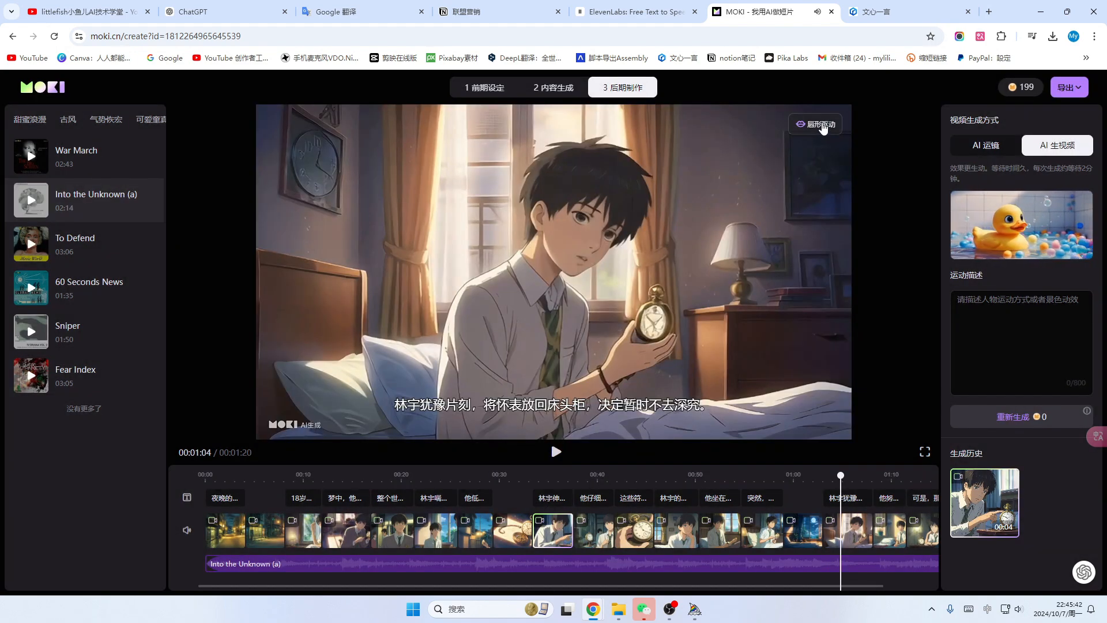
pyautogui.click(822, 127)
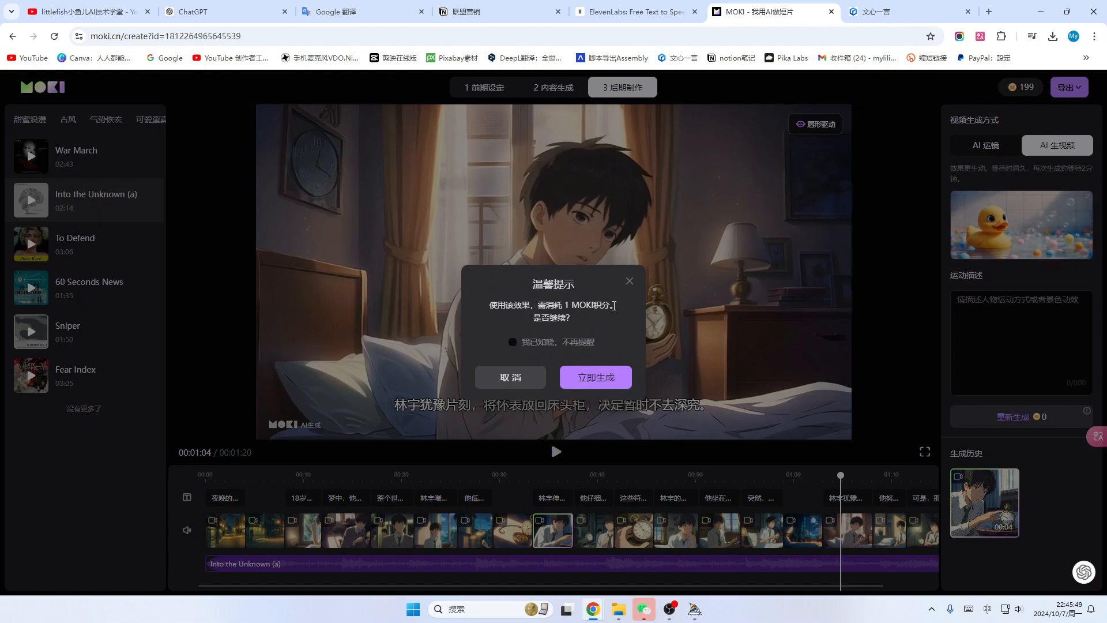
pyautogui.click(596, 378)
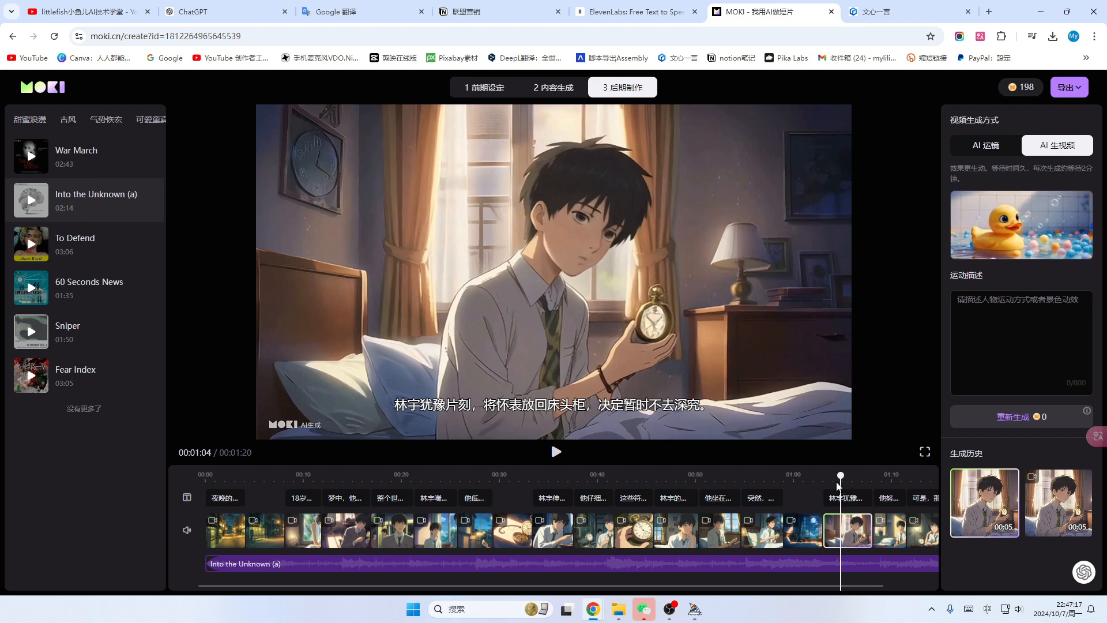
pyautogui.moveTo(842, 482); pyautogui.dragTo(827, 475)
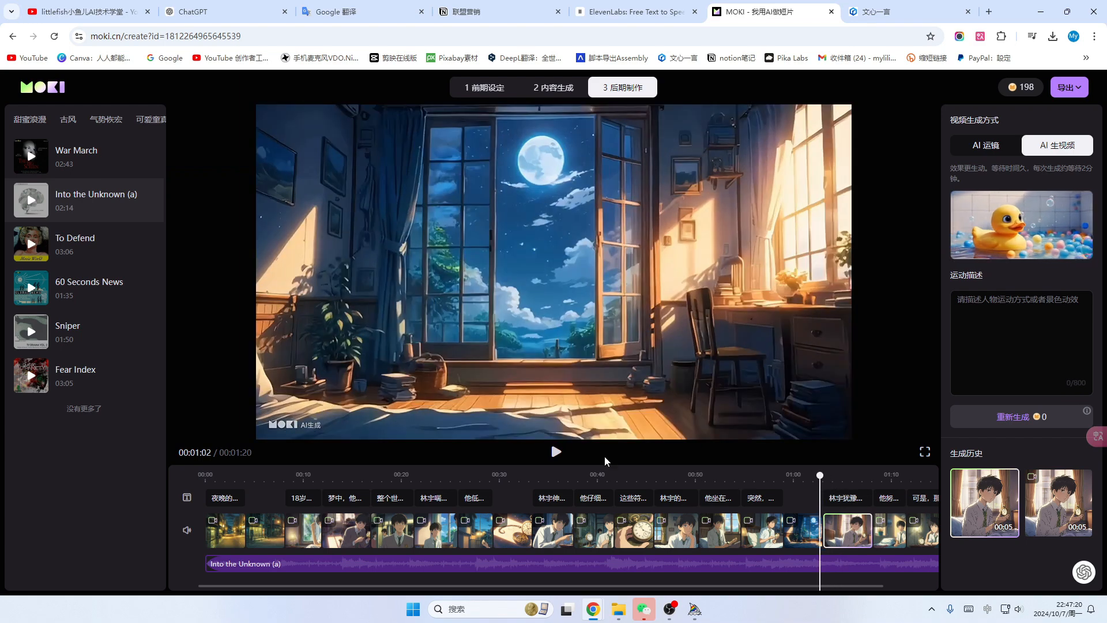
pyautogui.click(556, 452)
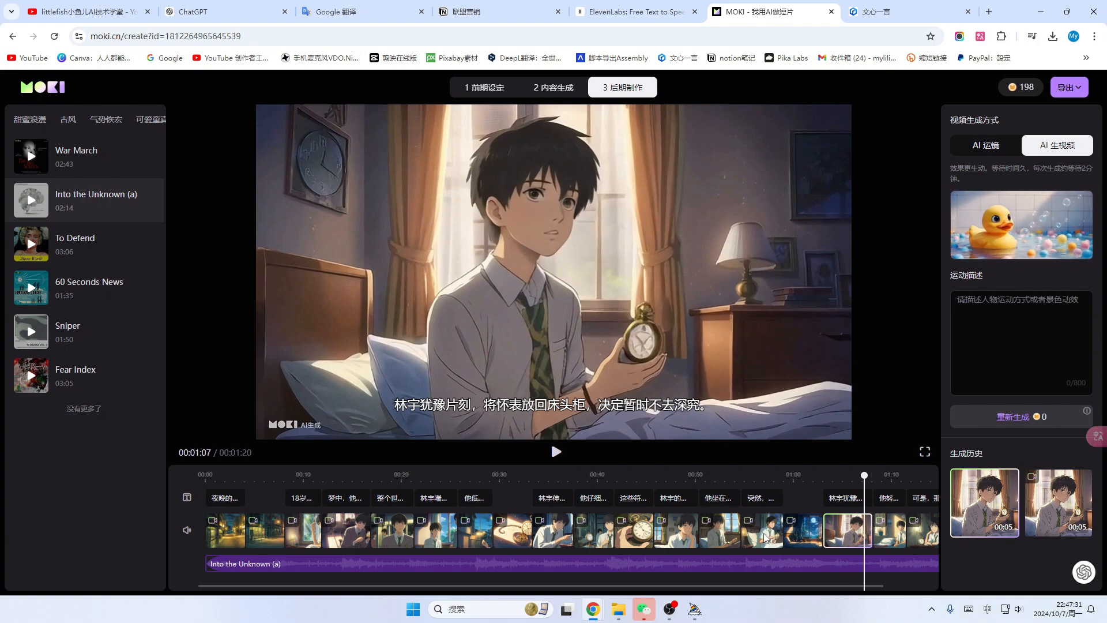
pyautogui.click(764, 538)
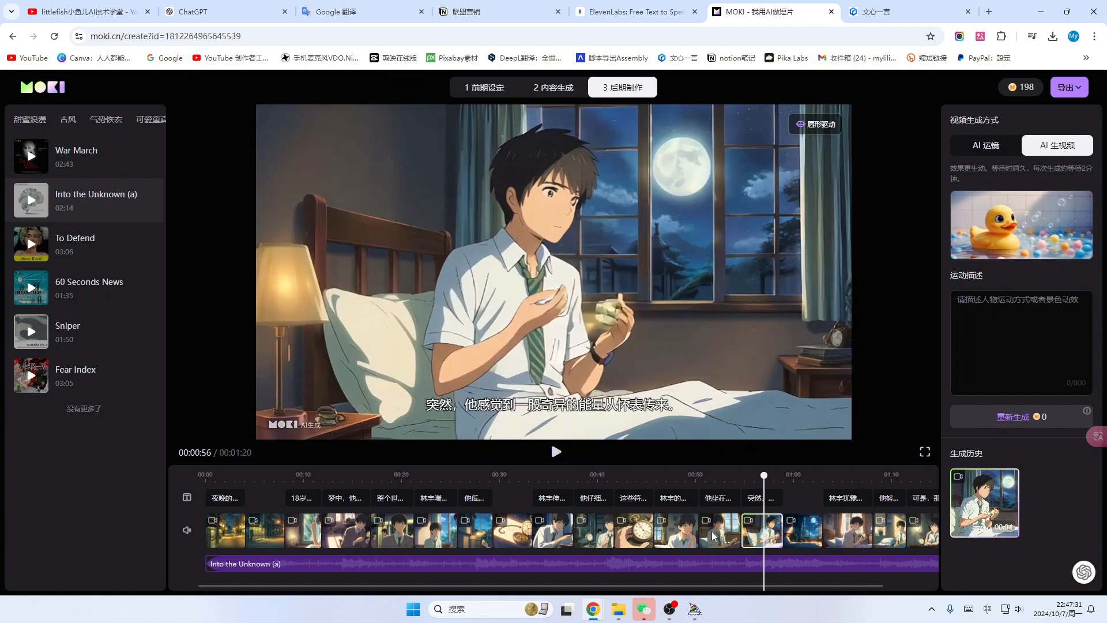
pyautogui.click(721, 534)
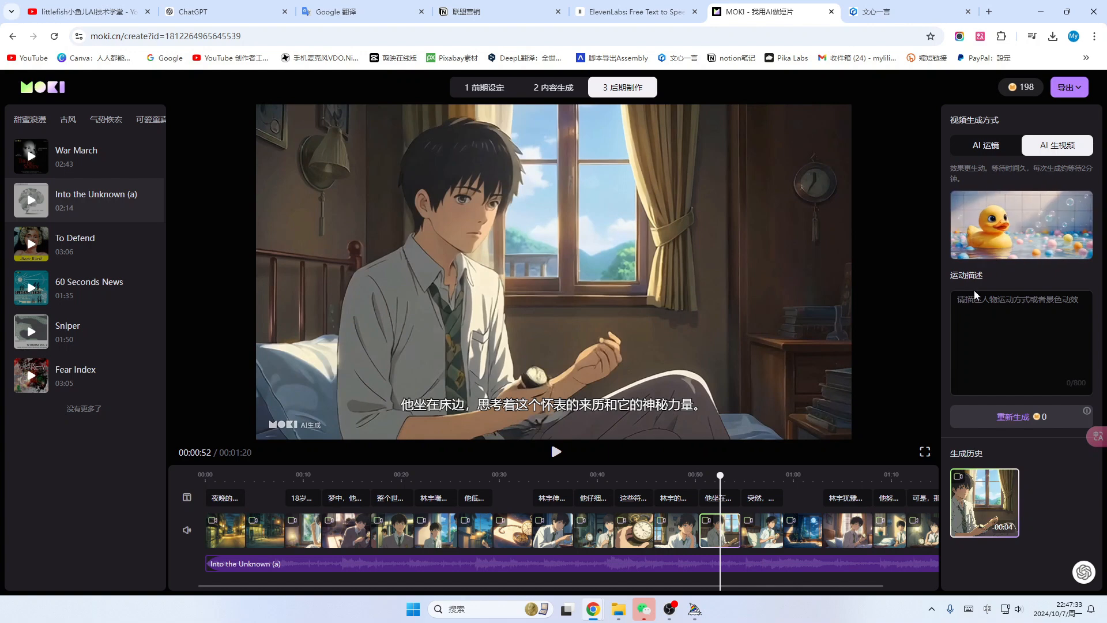
pyautogui.click(976, 306)
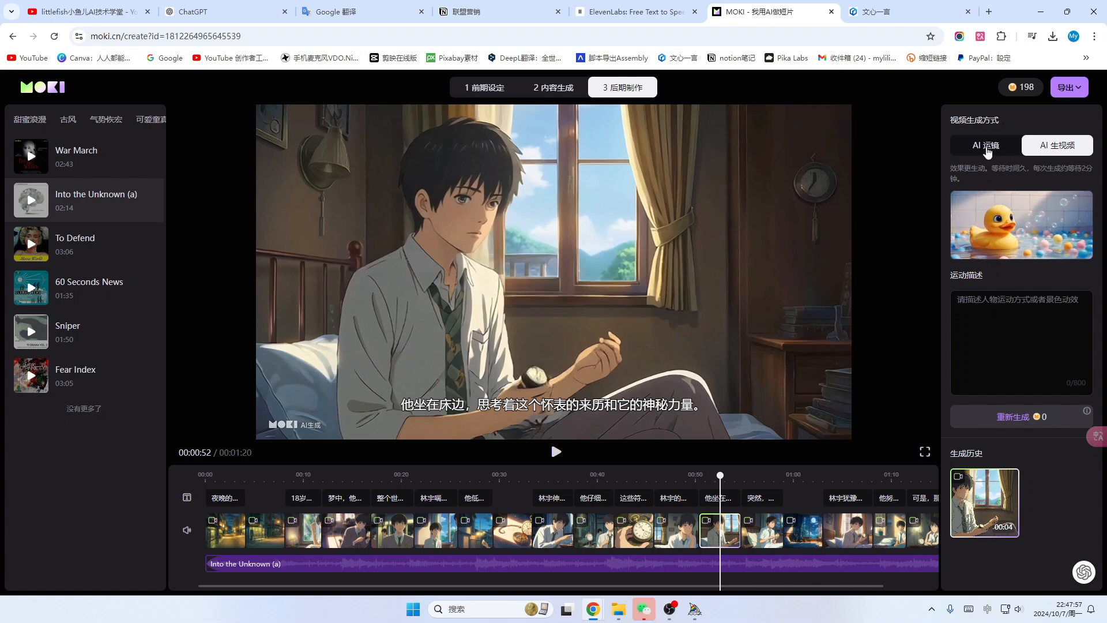
# Step: Switch the clip to AI 运镜 camera-motion presets and browse the preset grid
pyautogui.click(987, 151)
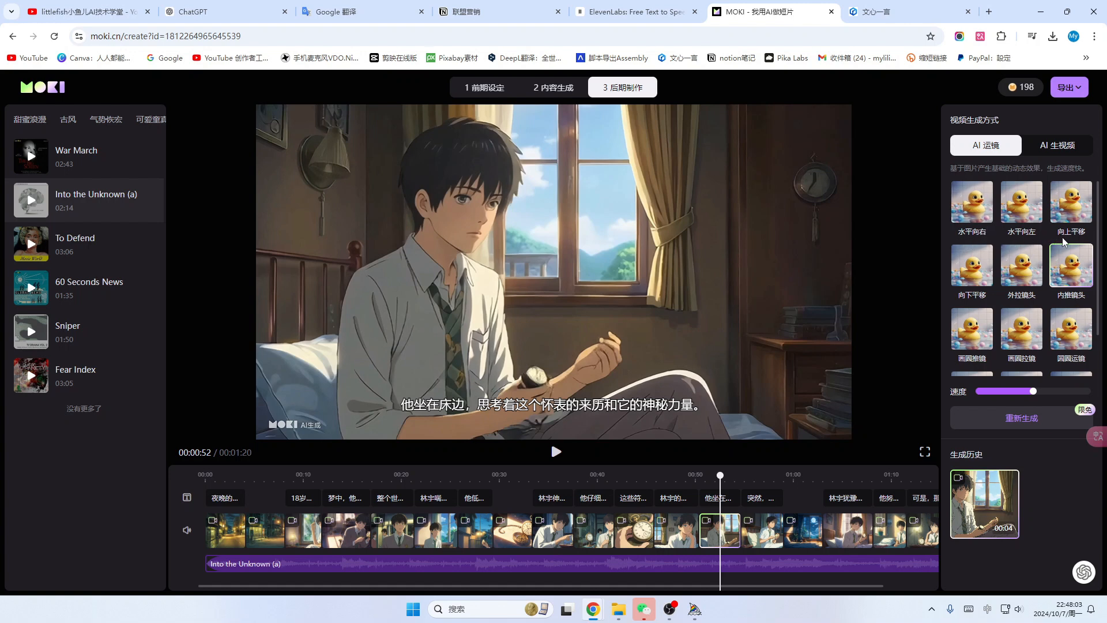
pyautogui.scroll(-1, 1002, 311)
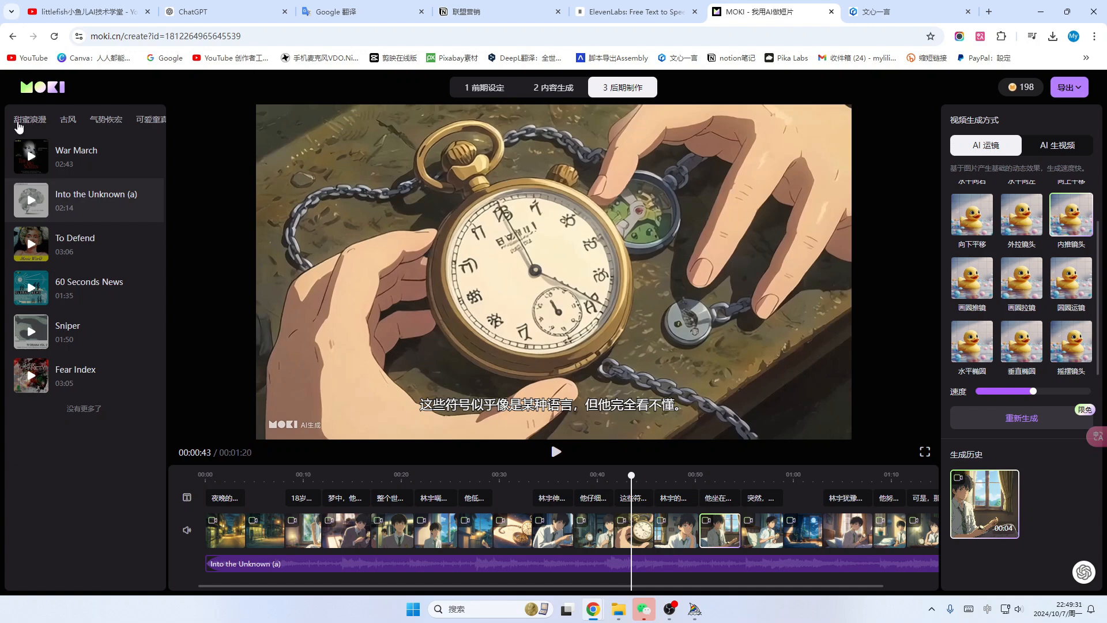
pyautogui.click(69, 122)
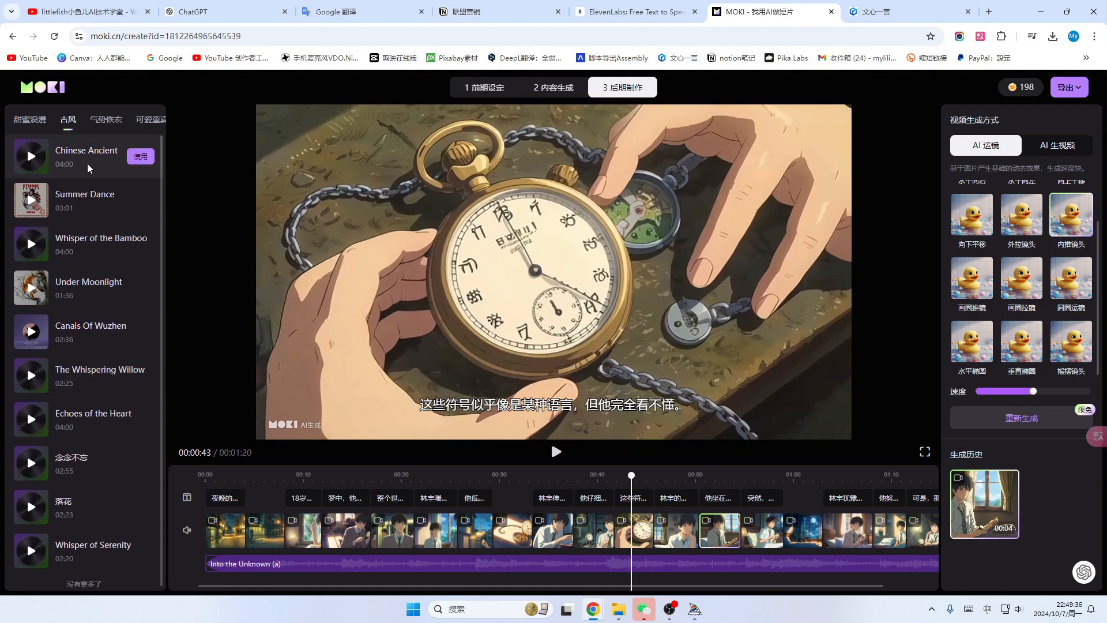
pyautogui.click(107, 122)
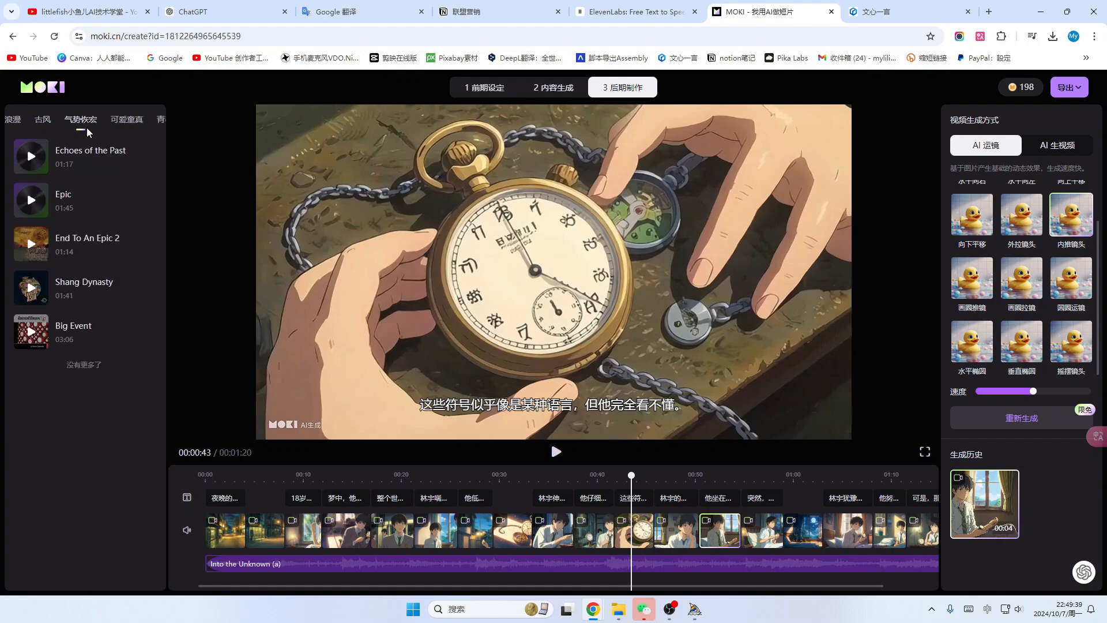
pyautogui.click(125, 121)
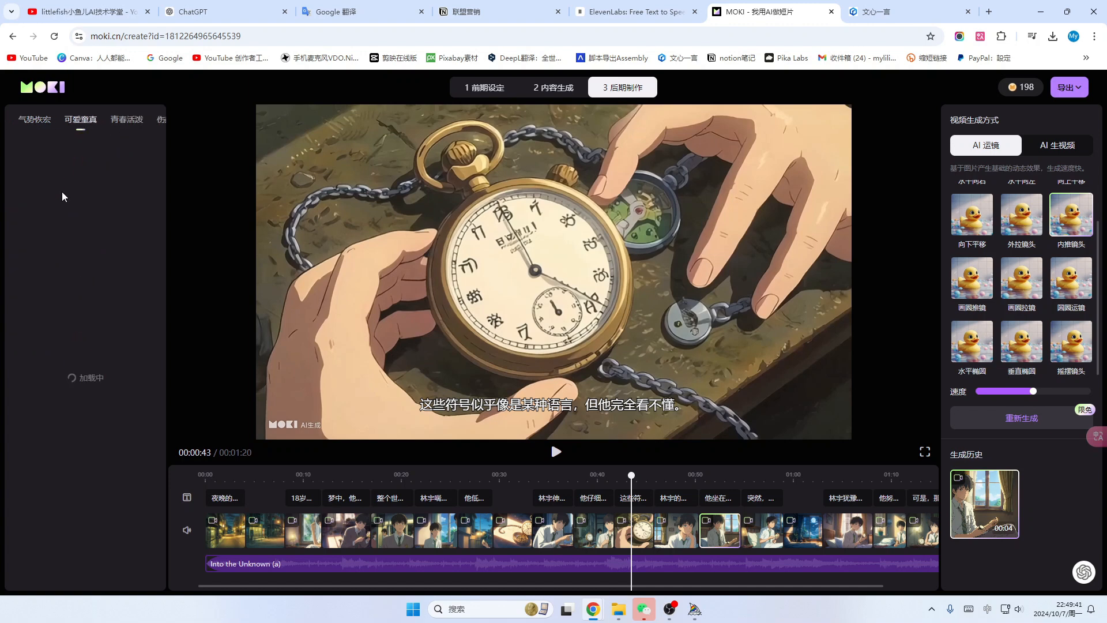
pyautogui.click(127, 119)
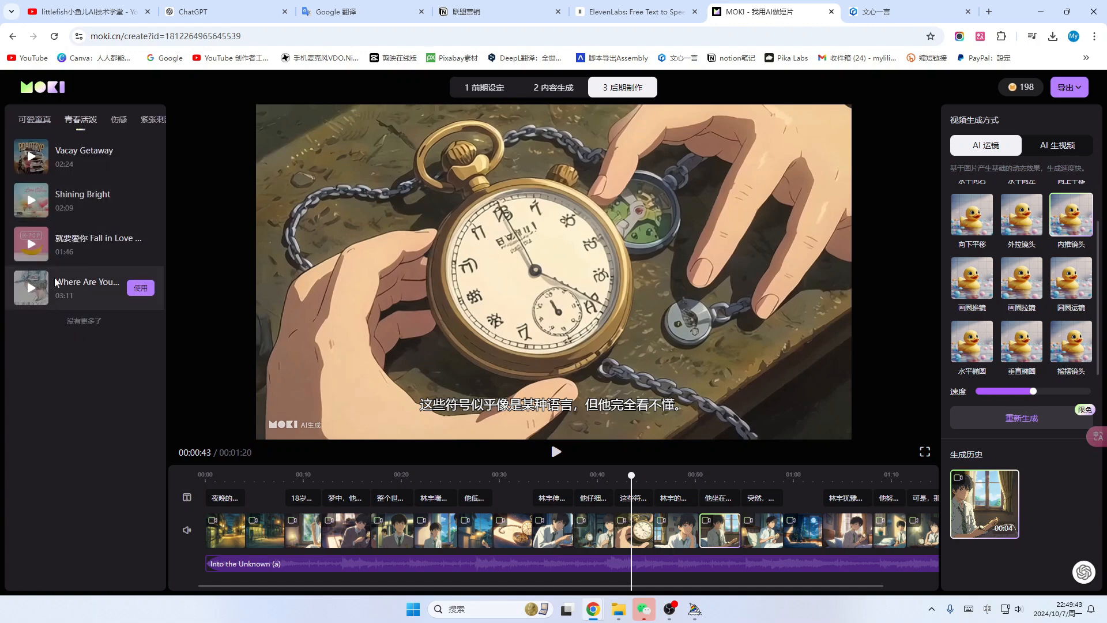
pyautogui.click(118, 120)
pyautogui.click(118, 119)
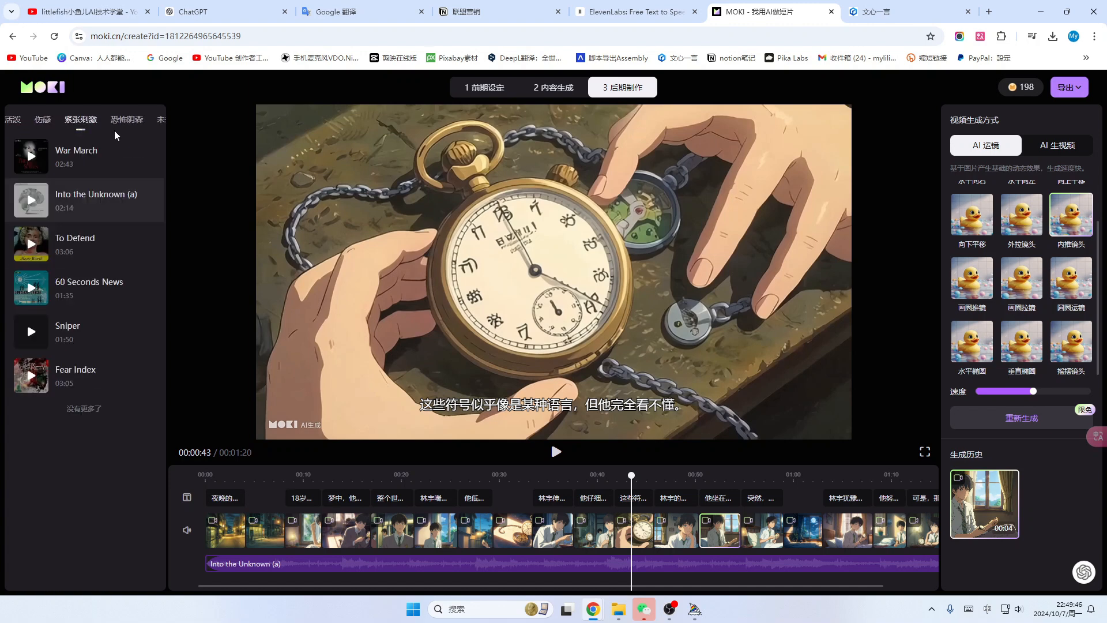
pyautogui.click(128, 119)
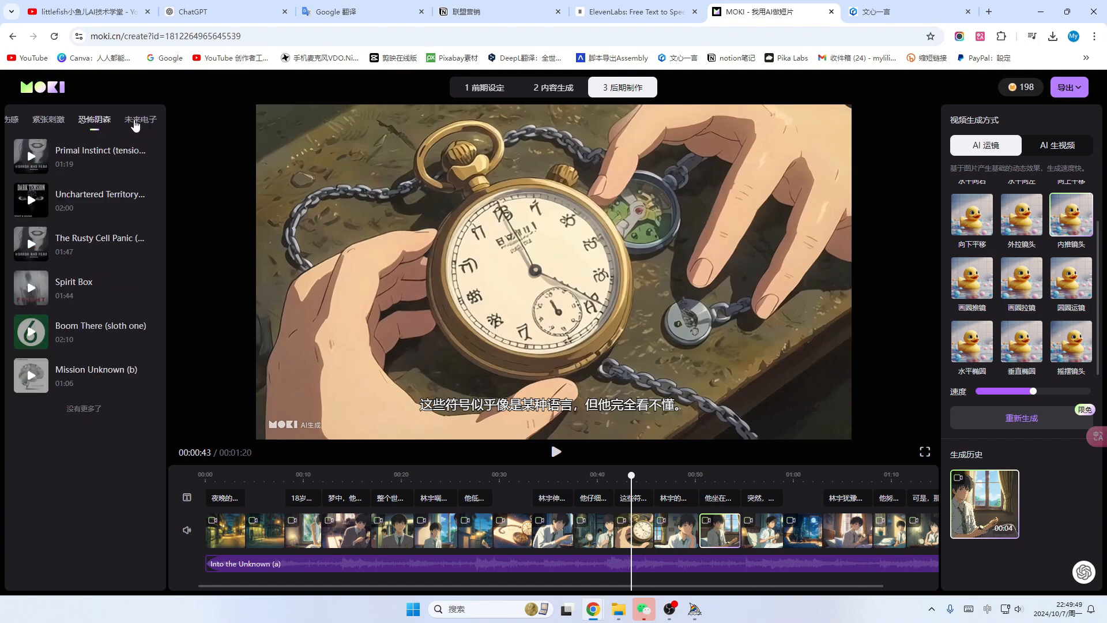
pyautogui.click(134, 122)
pyautogui.click(56, 121)
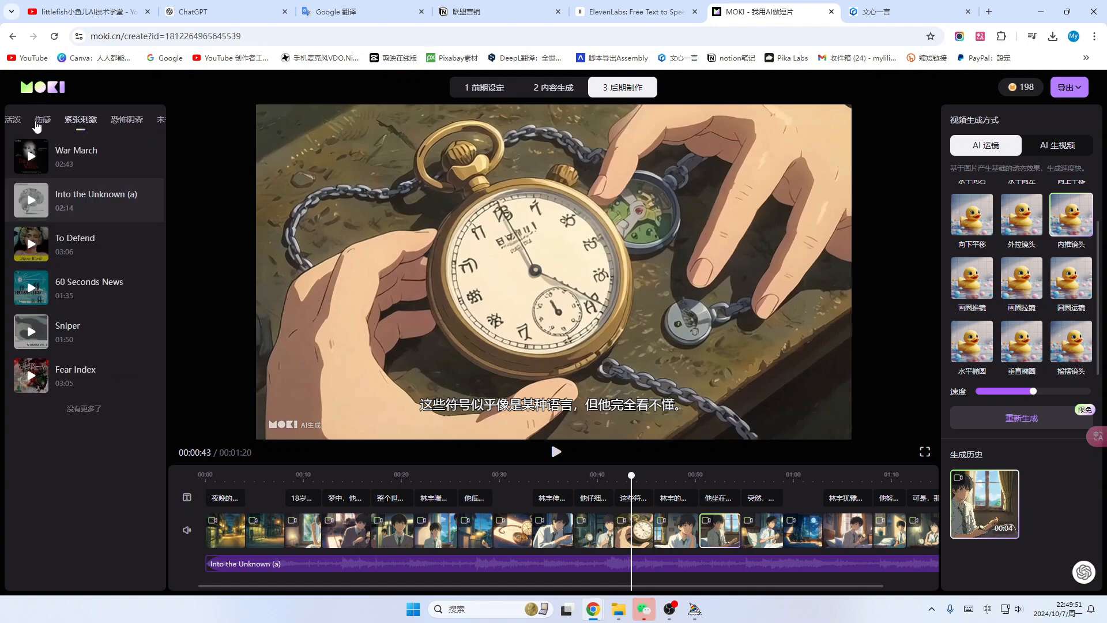
pyautogui.click(37, 121)
pyautogui.click(33, 121)
pyautogui.click(31, 122)
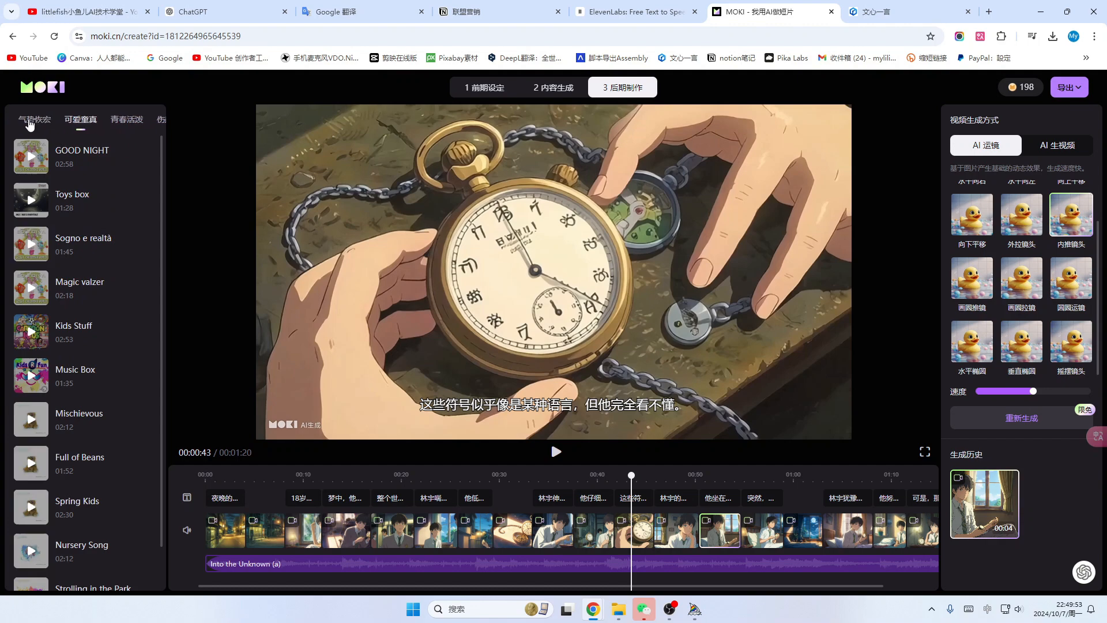
pyautogui.click(30, 124)
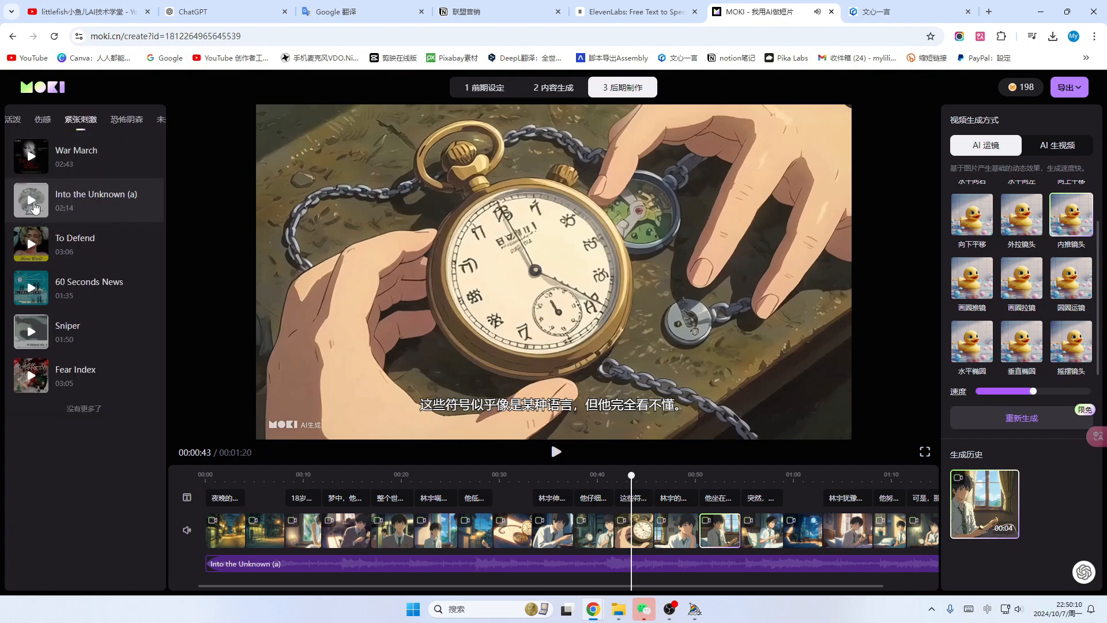
pyautogui.click(33, 202)
# Step: Export the whole 01:20 film with 导出完整成片
pyautogui.click(1075, 91)
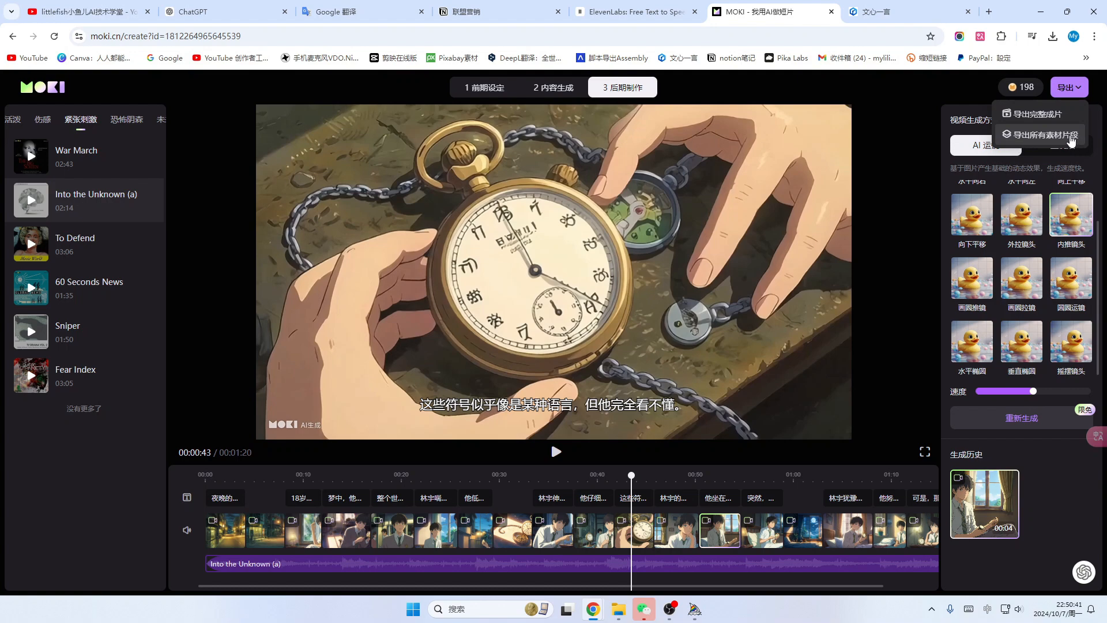
pyautogui.click(1040, 115)
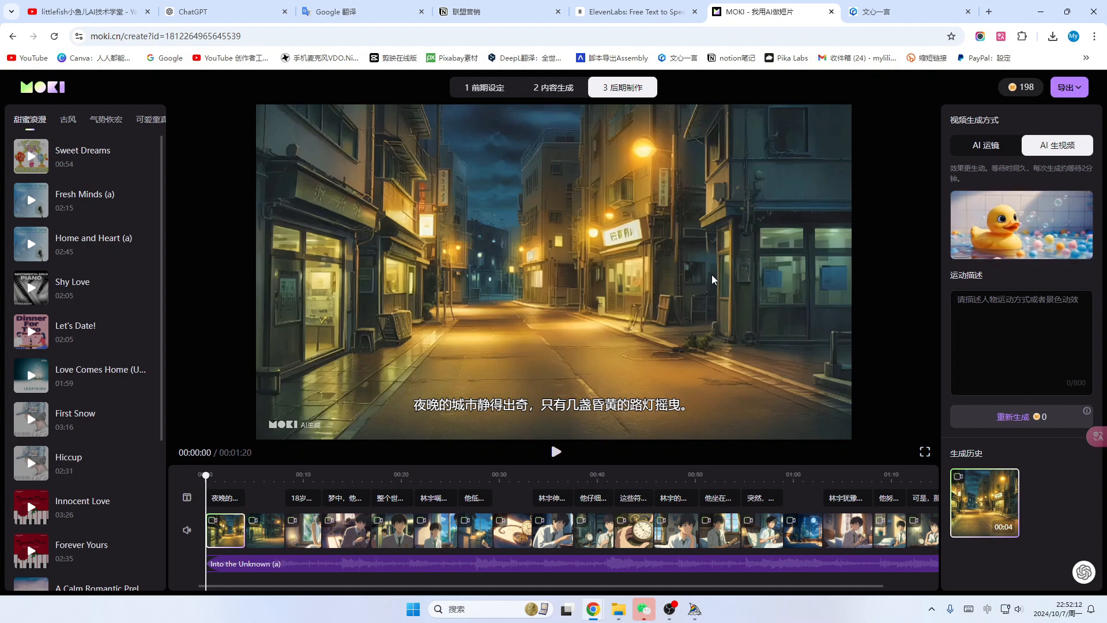
# Step: Bring up the 购买MOKI积分 payment window from the 198-credit badge, then scroll the YouTube videos page
pyautogui.moveTo(1024, 90)
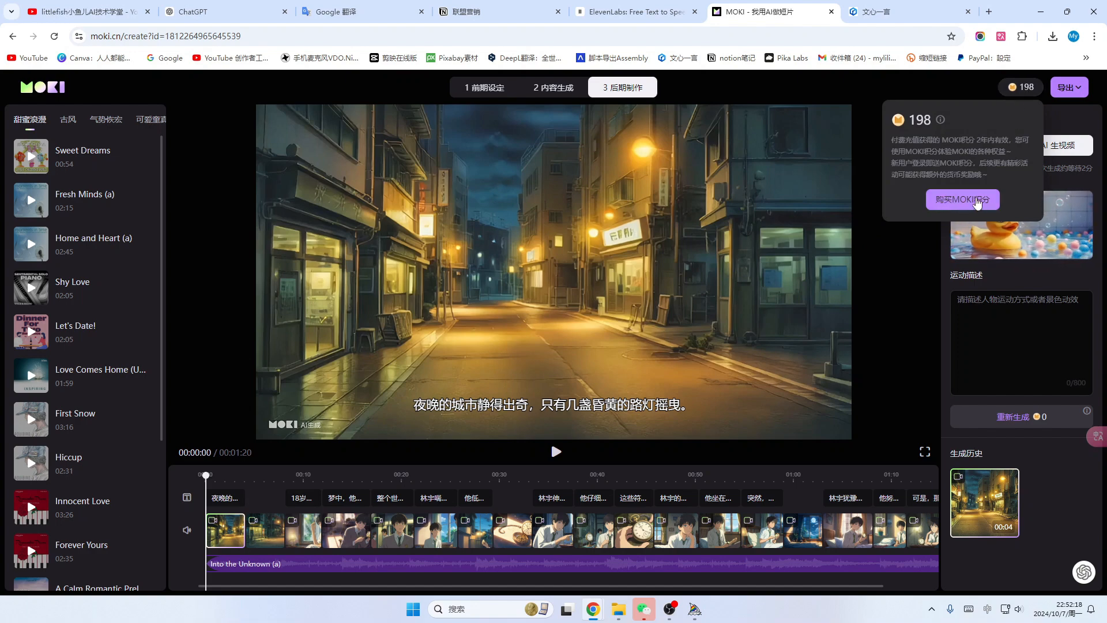
pyautogui.click(963, 202)
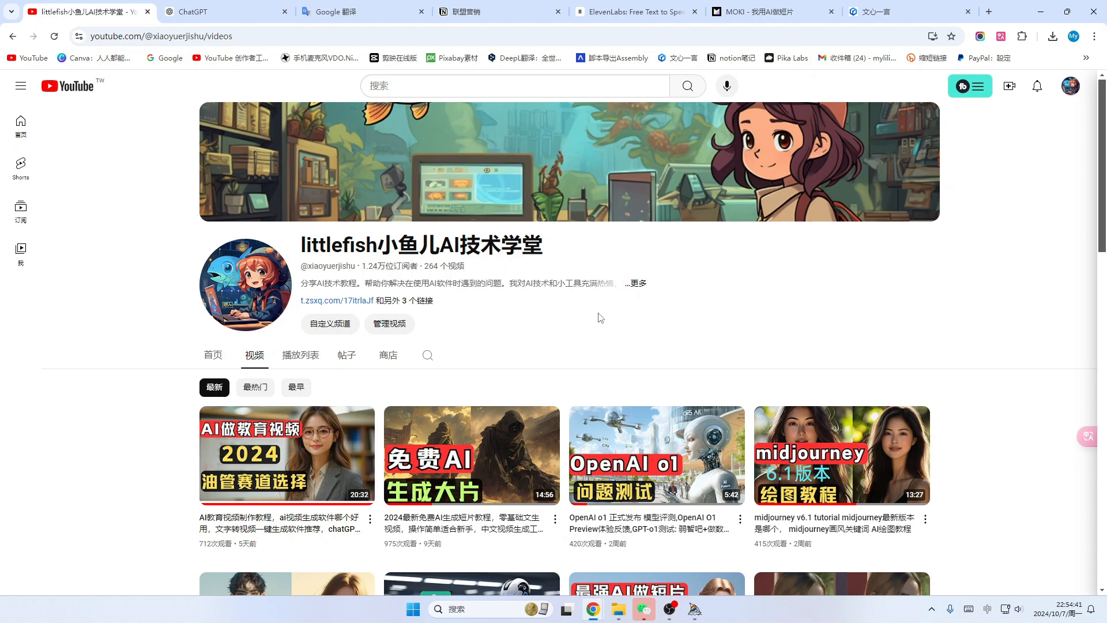
pyautogui.scroll(-1, 599, 317)
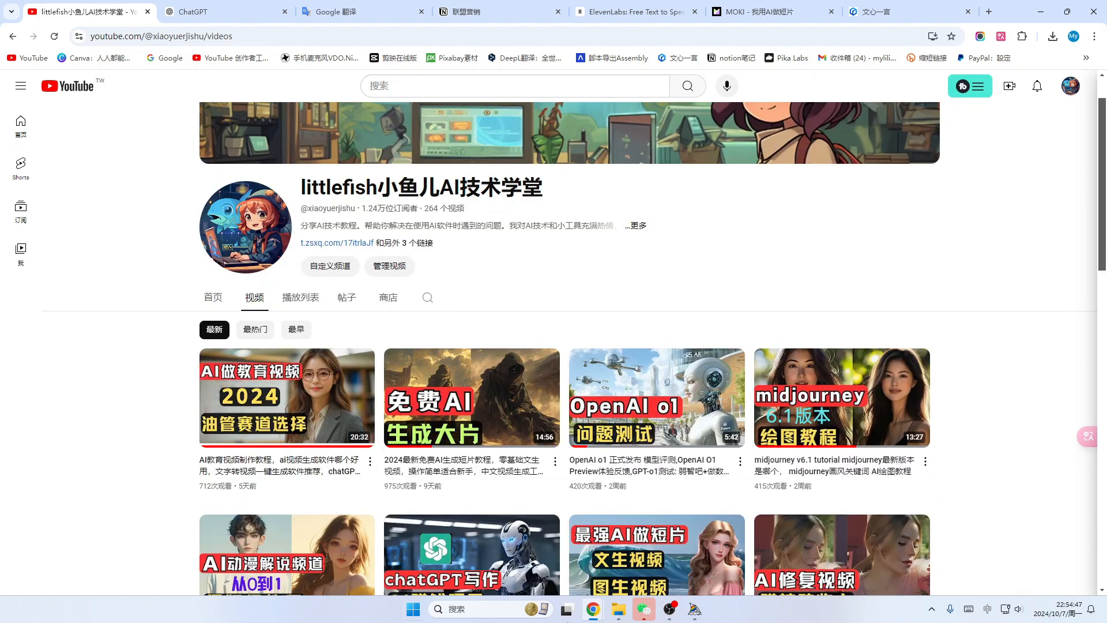